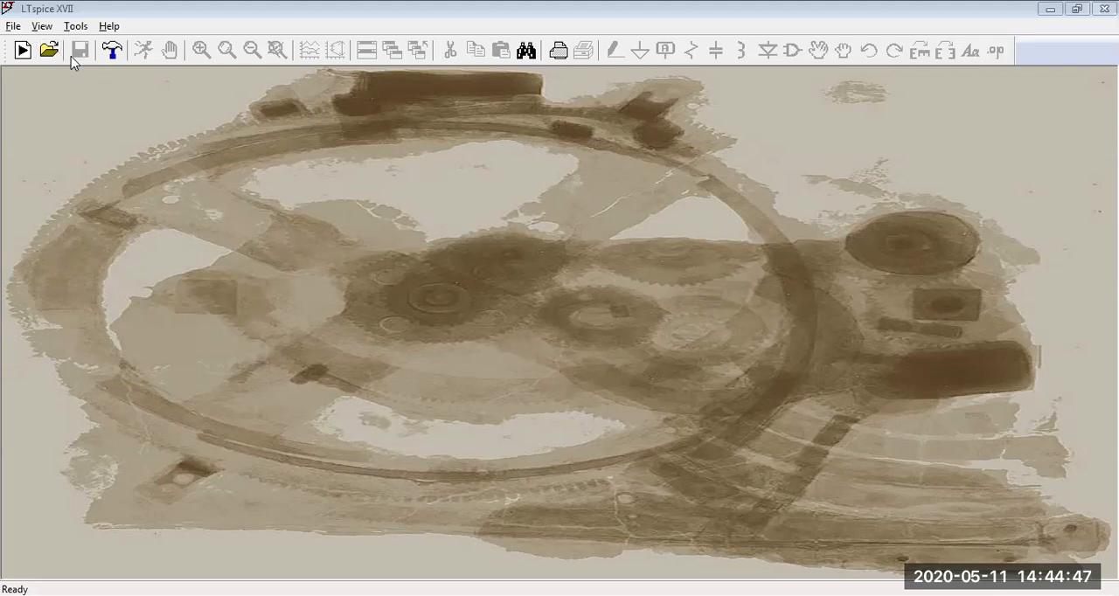
click(13, 26)
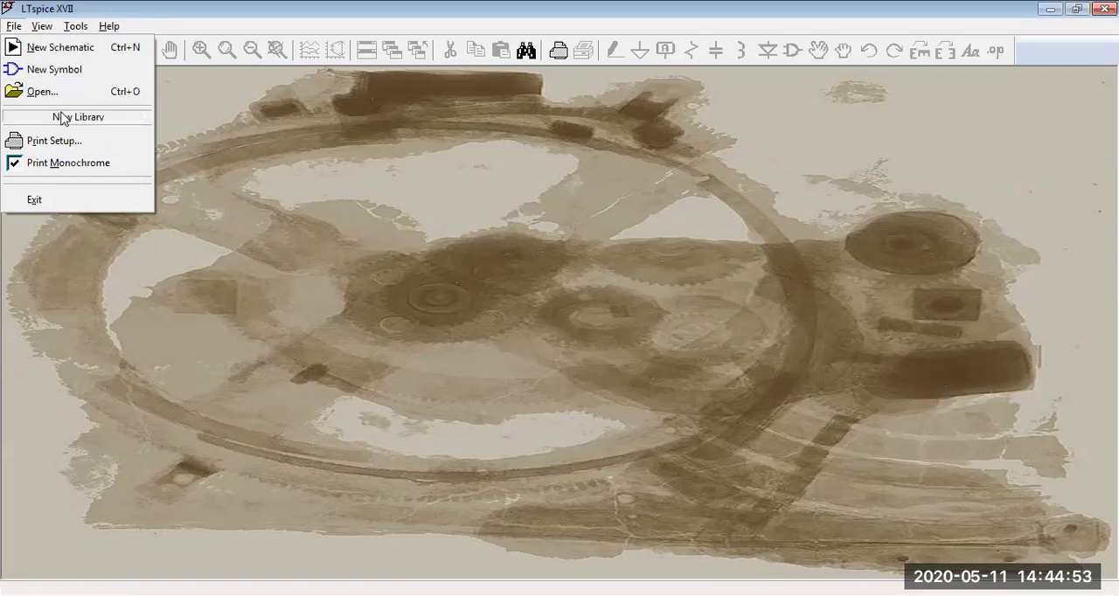
mouse_move(61, 118)
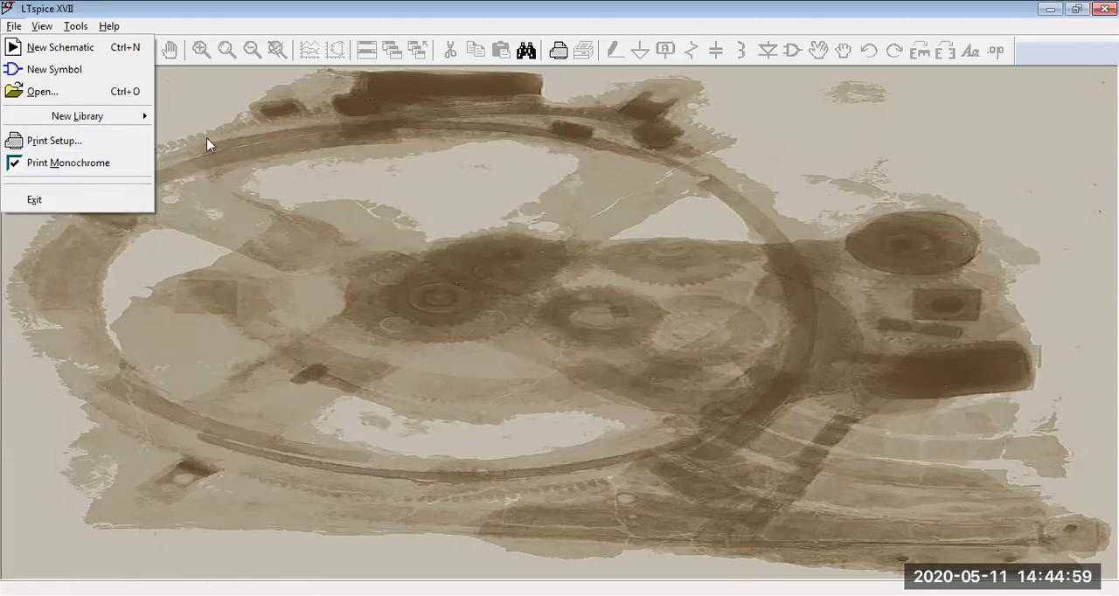
mouse_move(40, 33)
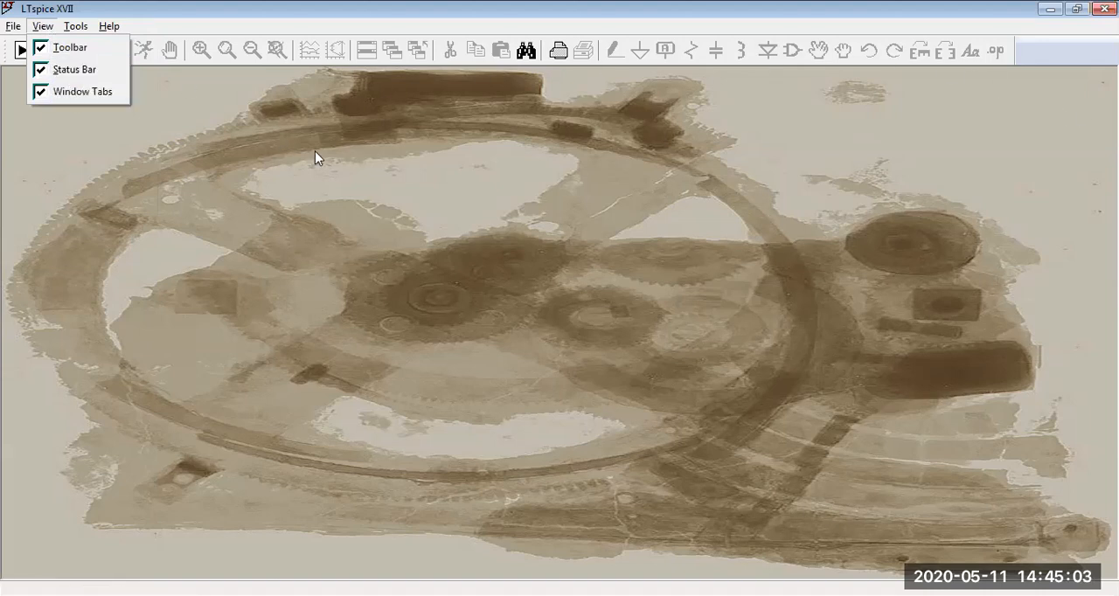
mouse_move(77, 32)
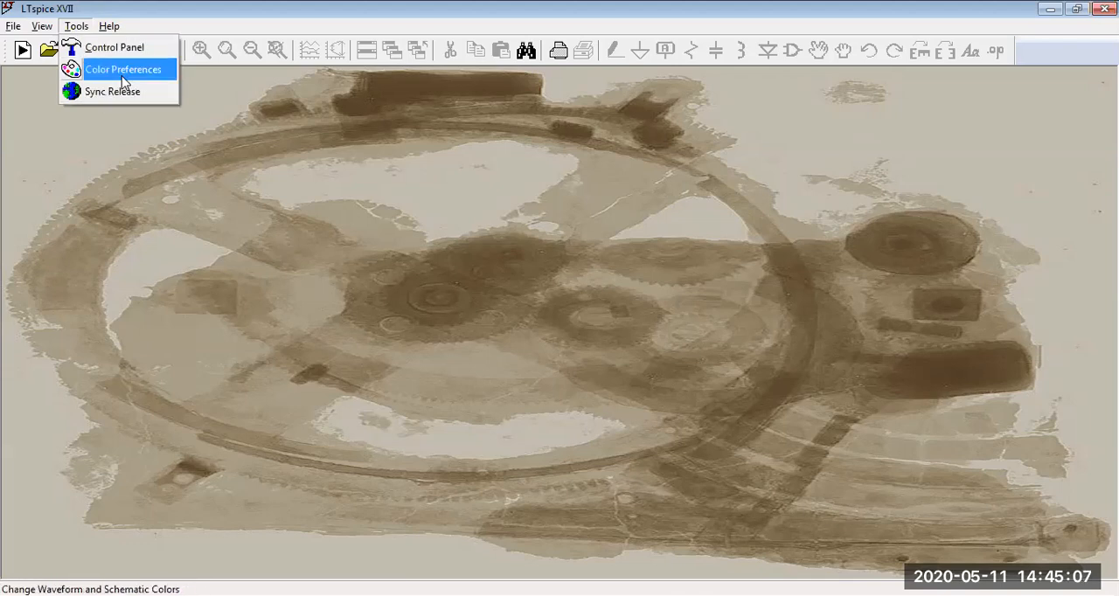
click(33, 86)
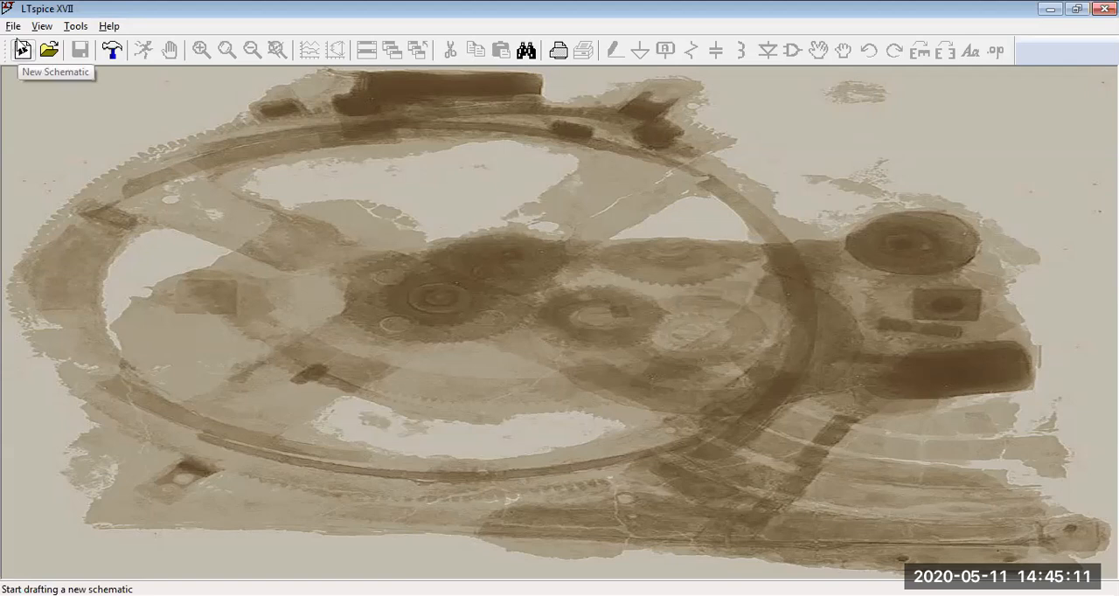
click(13, 27)
click(14, 27)
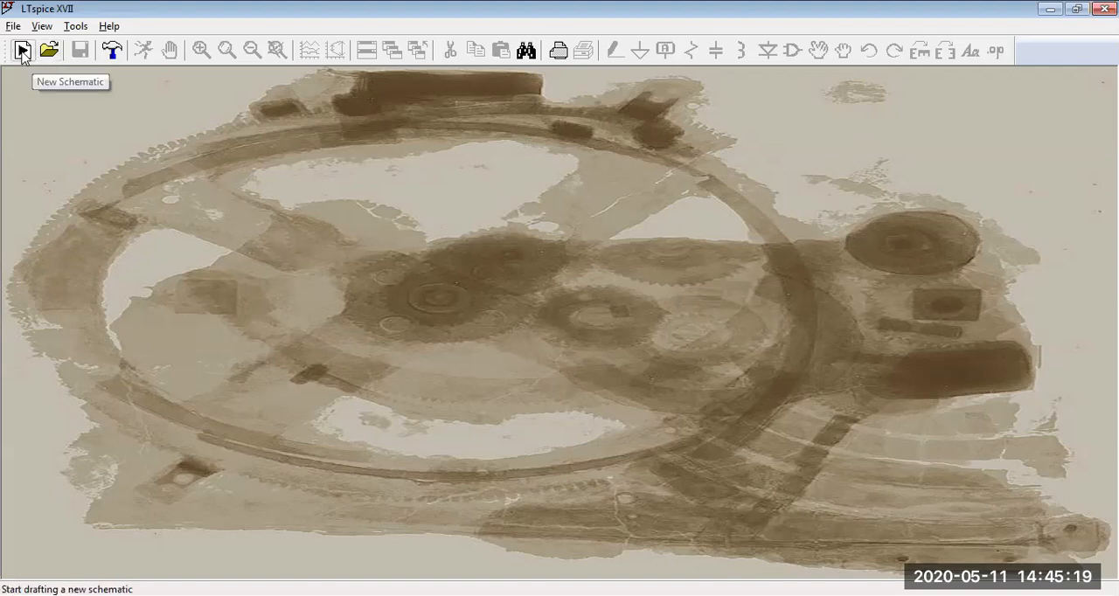
Step: Create a new blank schematic and save it under the file name try
click(22, 52)
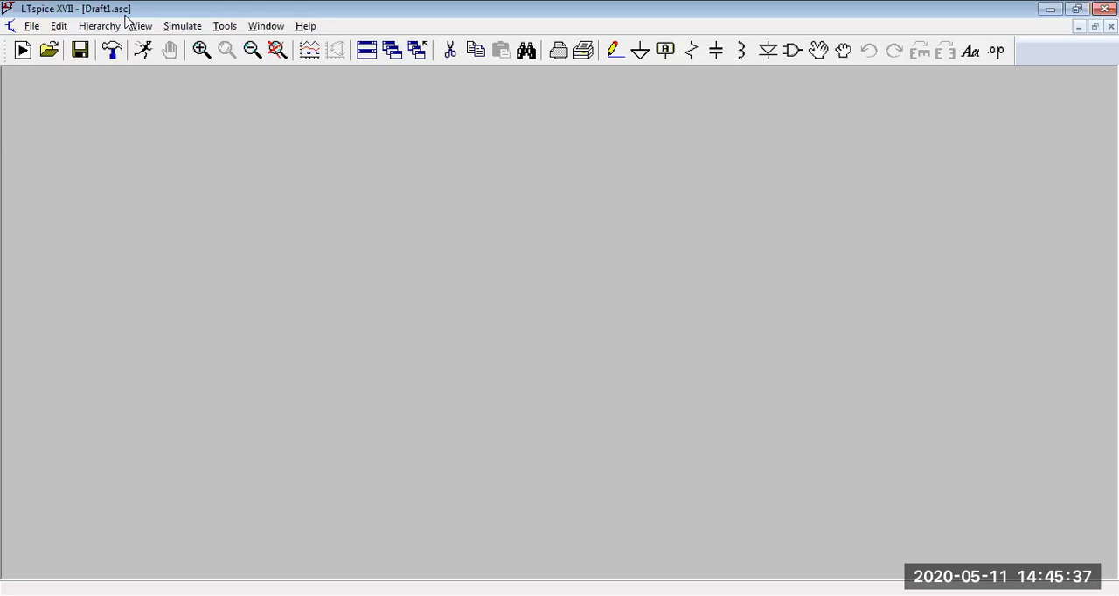
click(33, 26)
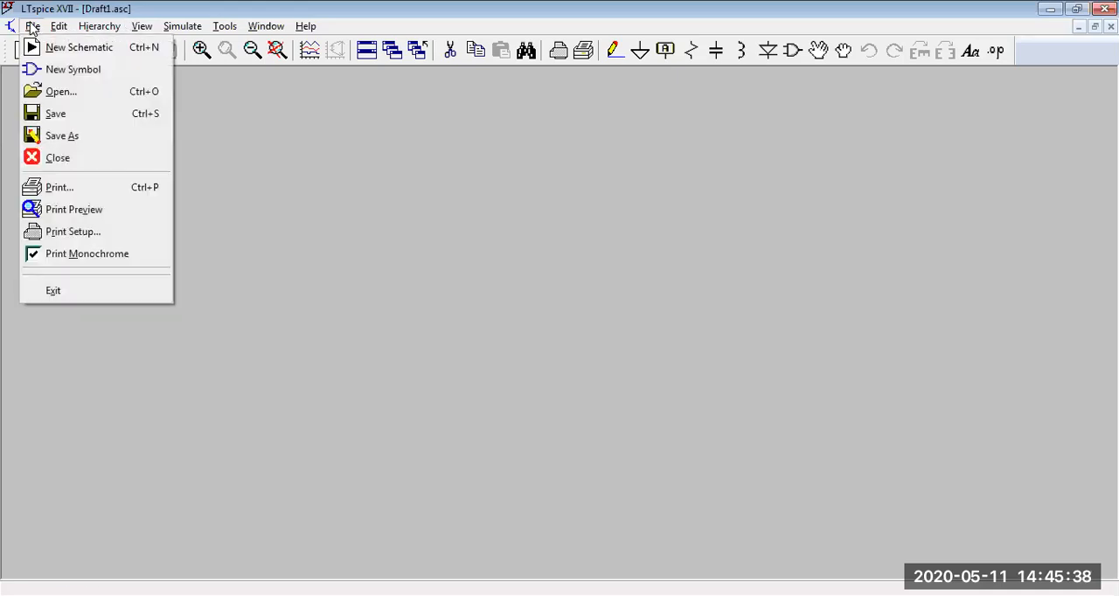
click(63, 118)
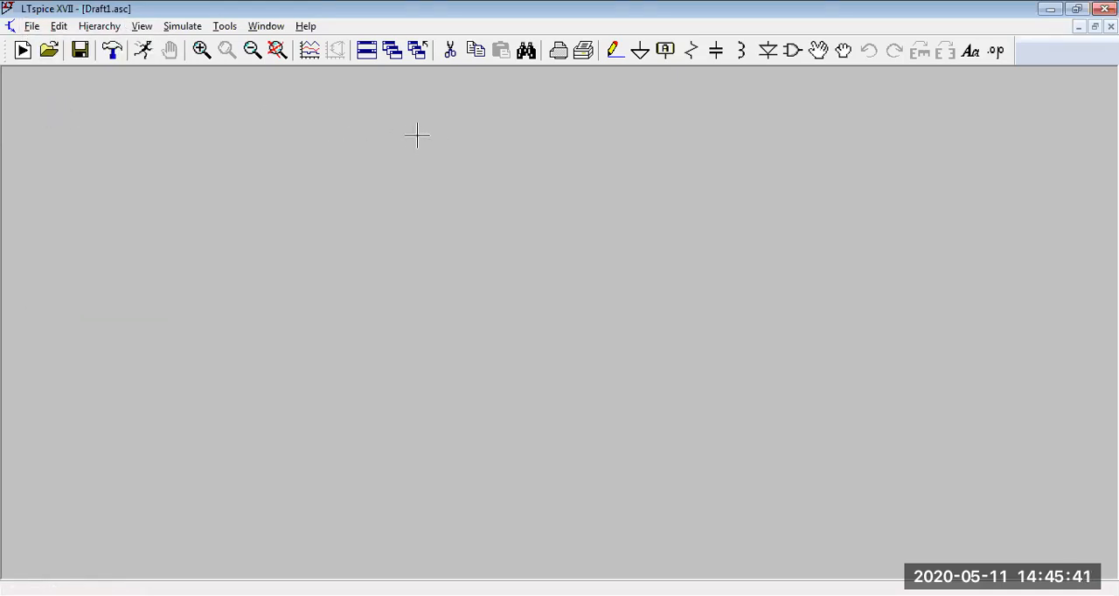
click(31, 26)
click(80, 134)
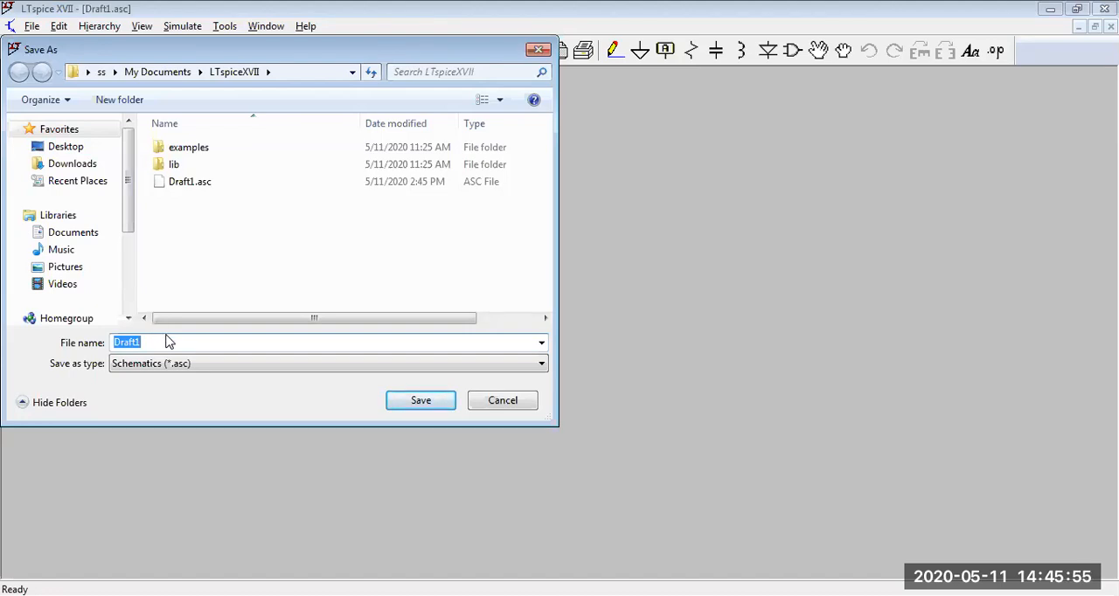
text(t)
click(404, 402)
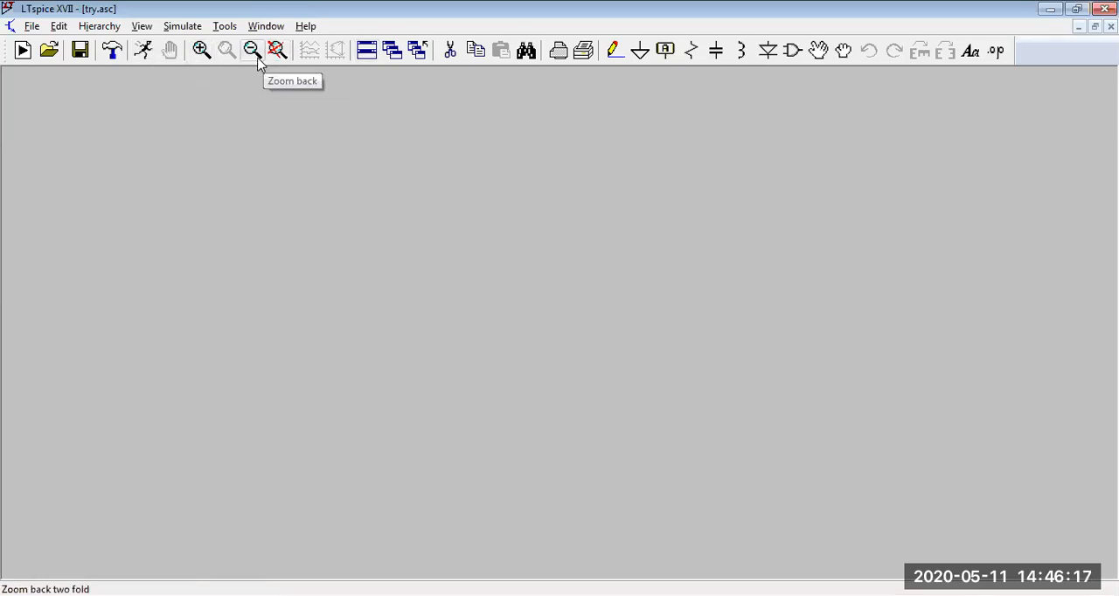
Step: Turn on the grid dots for the empty schematic
right_click(224, 136)
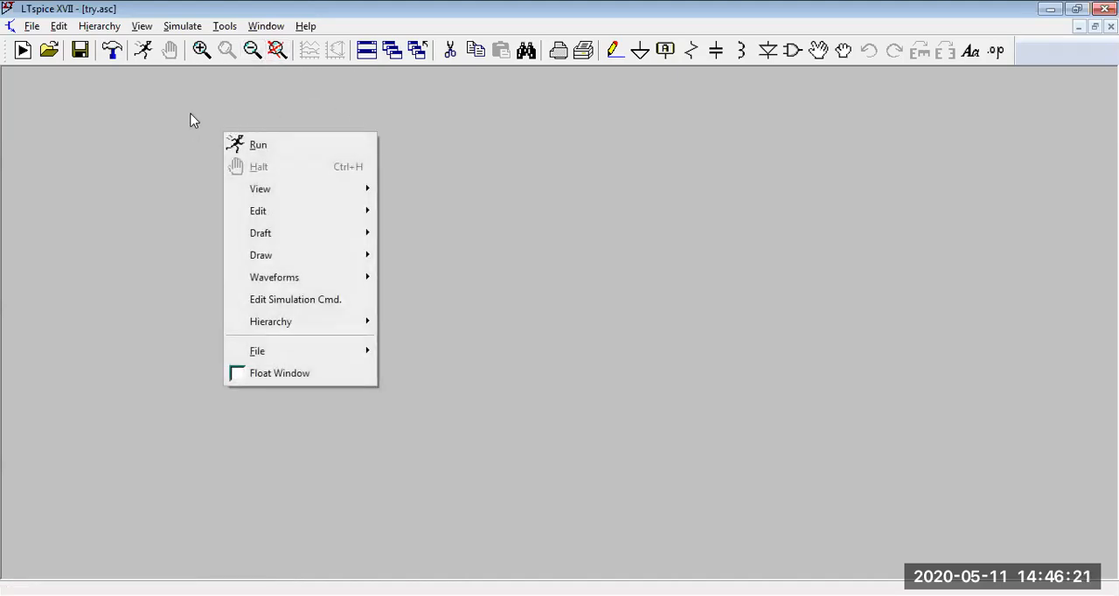
mouse_move(271, 192)
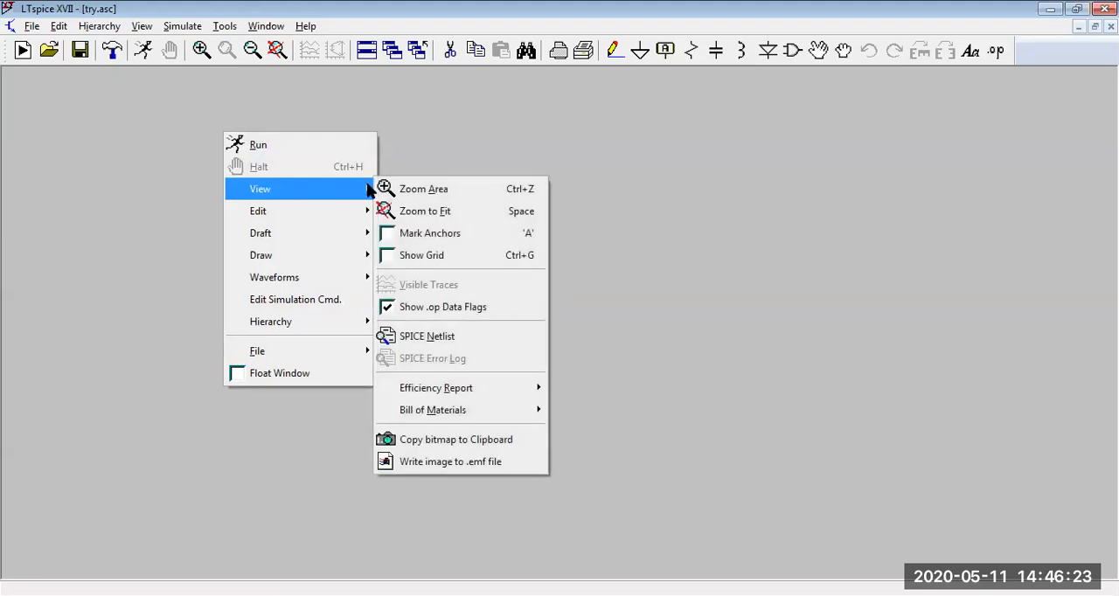
click(453, 255)
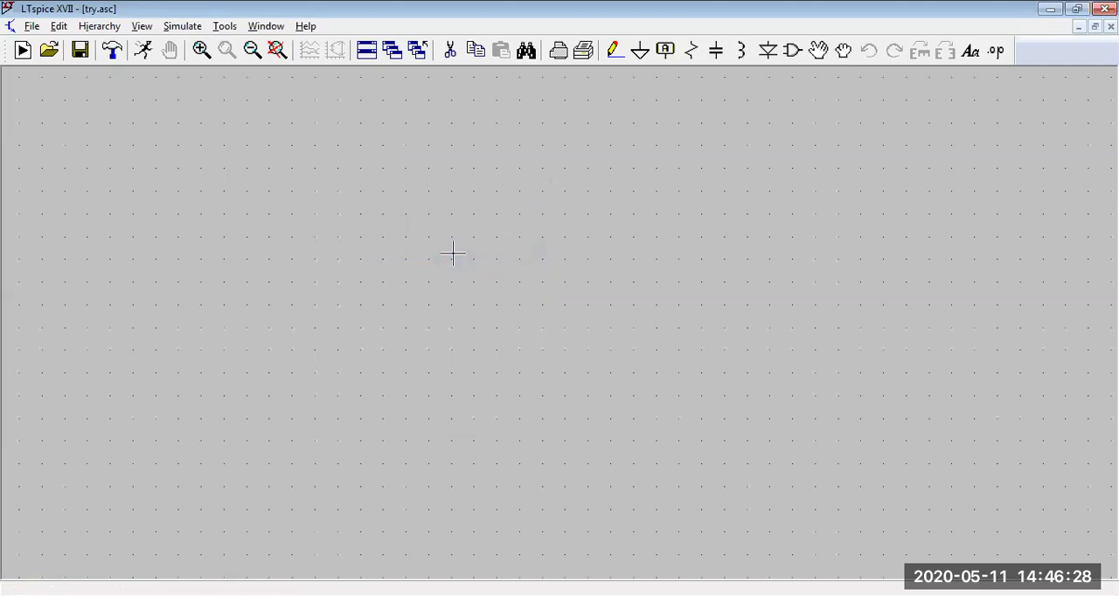
Step: Draw a wide rectangle across the middle of the schematic
right_click(463, 191)
mouse_move(501, 249)
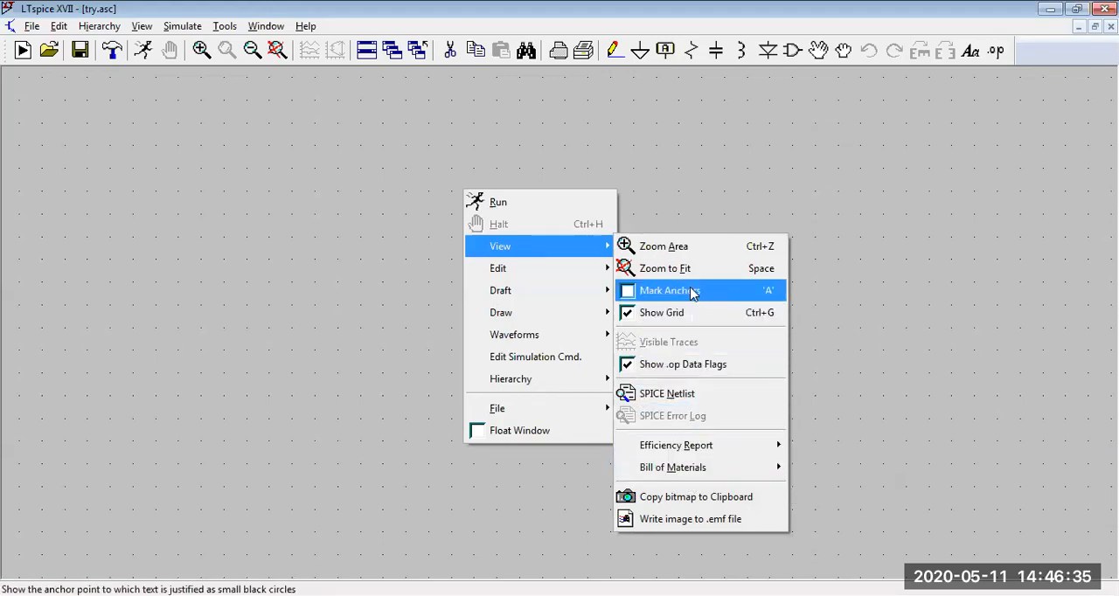
mouse_move(551, 276)
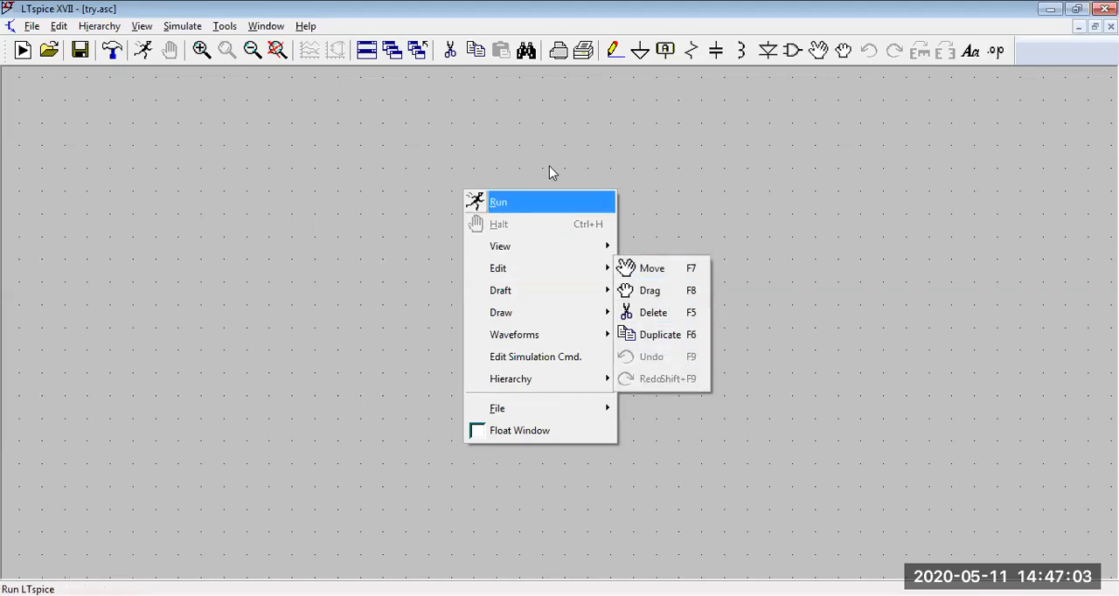
mouse_move(580, 315)
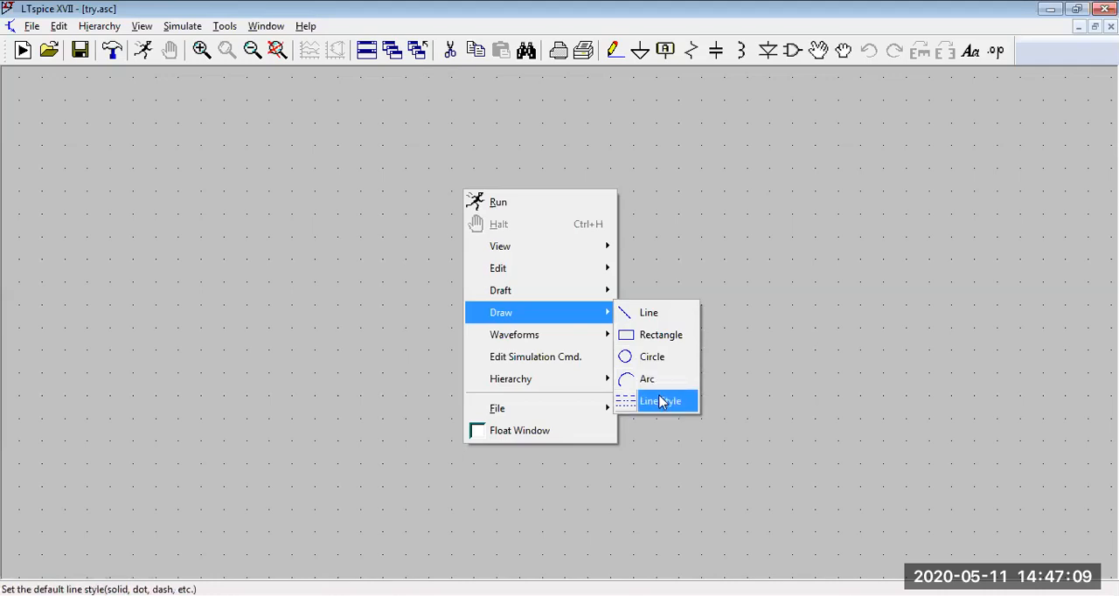
click(662, 344)
click(352, 188)
click(585, 368)
drag(695, 375, 720, 376)
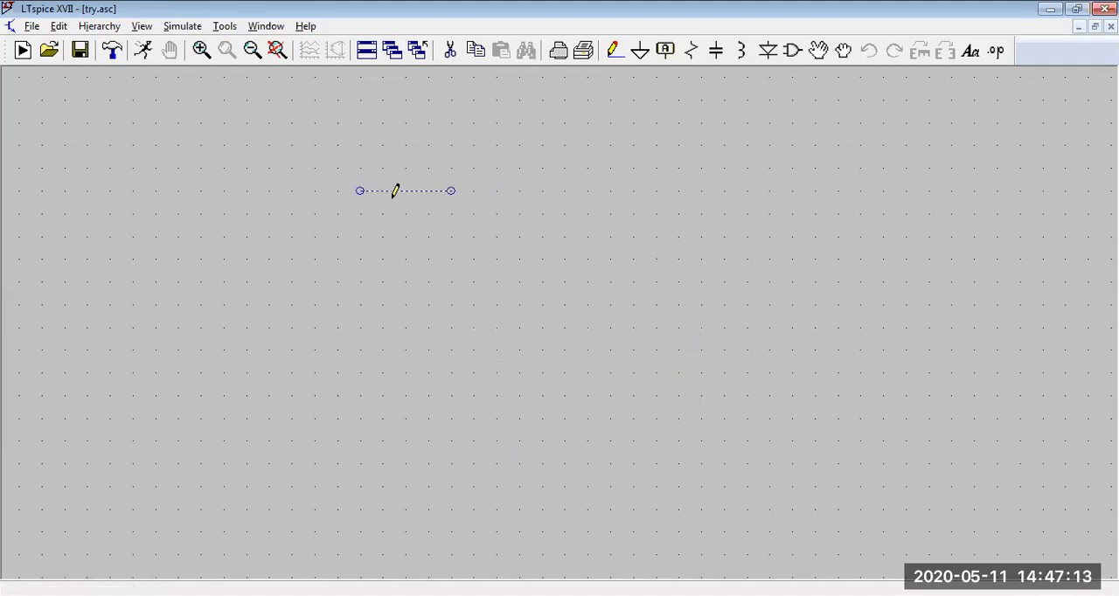
click(827, 358)
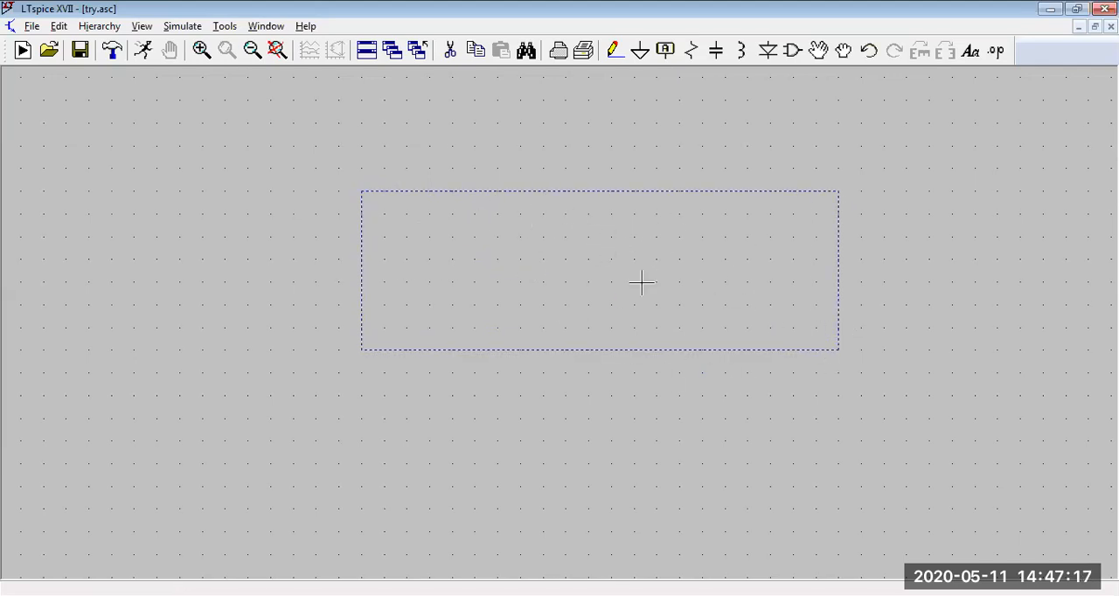
Step: Delete the rectangle from the schematic and leave delete mode
click(450, 50)
click(472, 190)
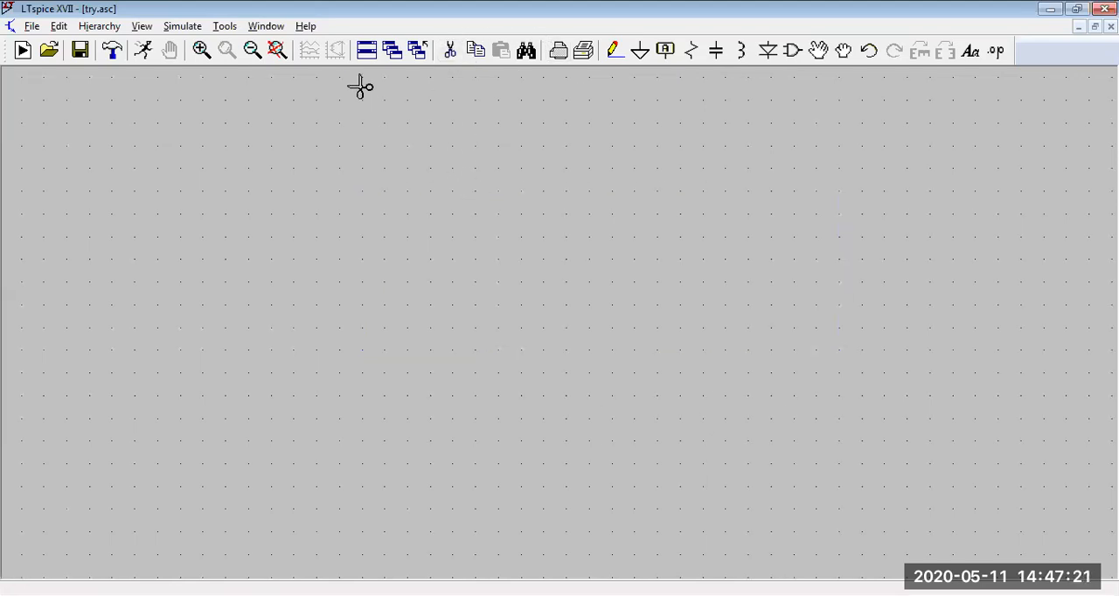
right_click(299, 193)
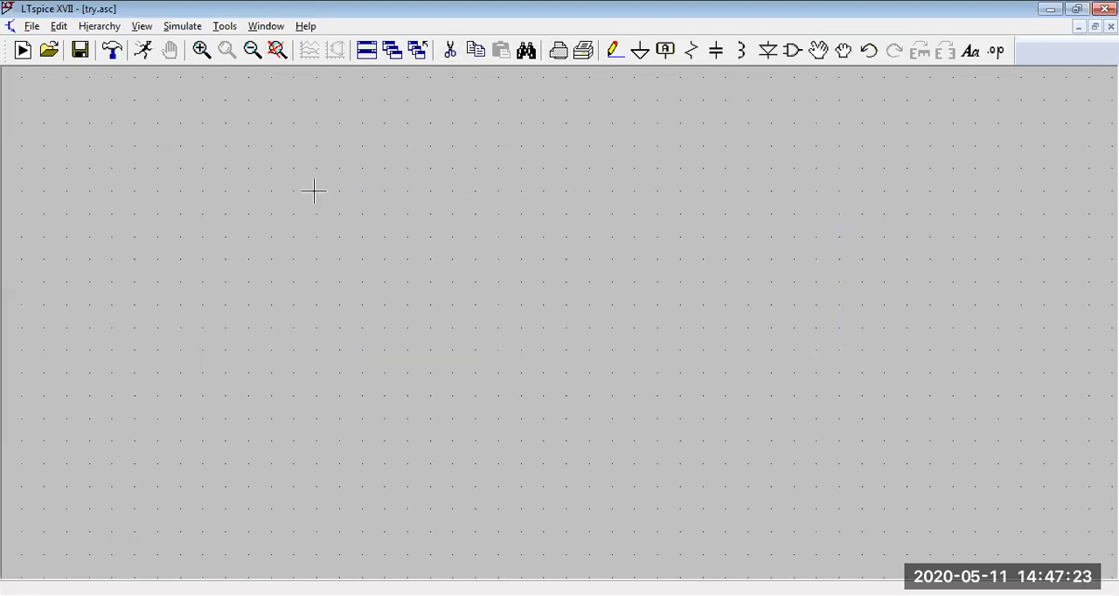
right_click(451, 177)
mouse_move(499, 323)
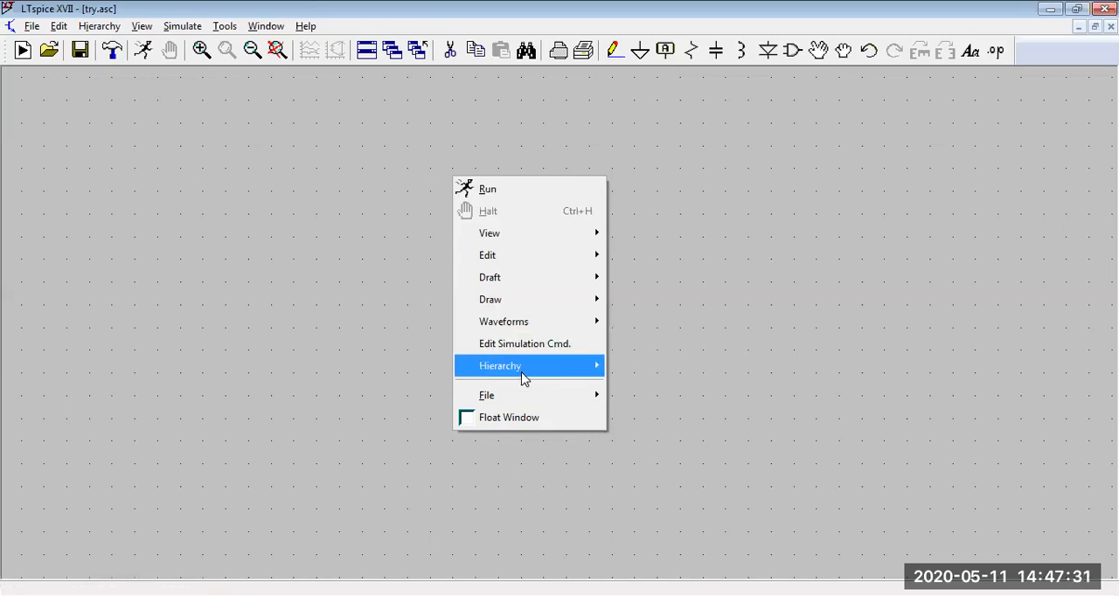
mouse_move(526, 399)
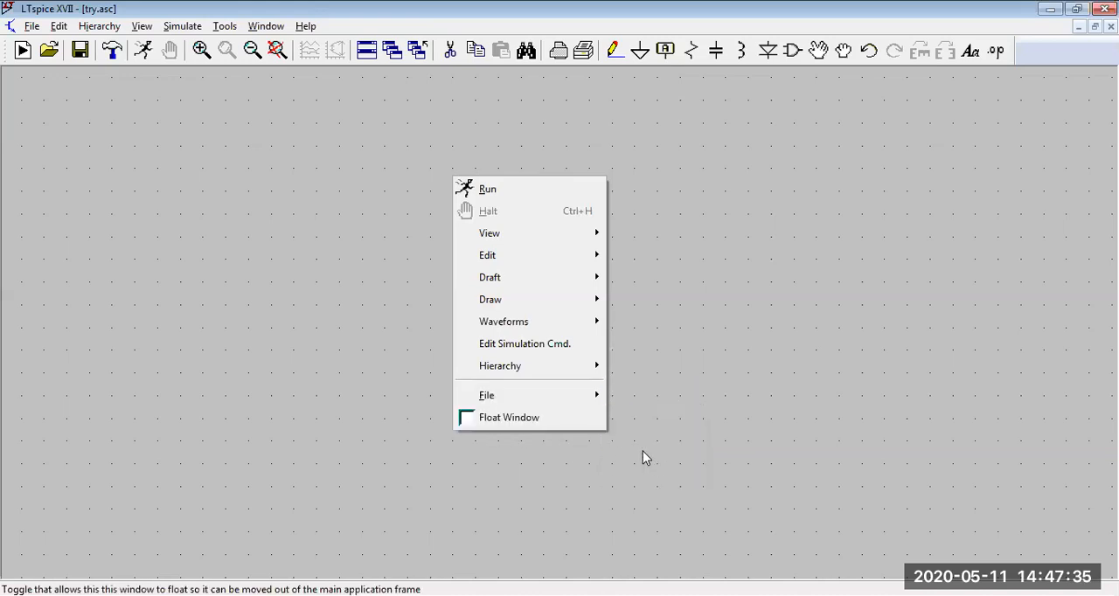
click(301, 243)
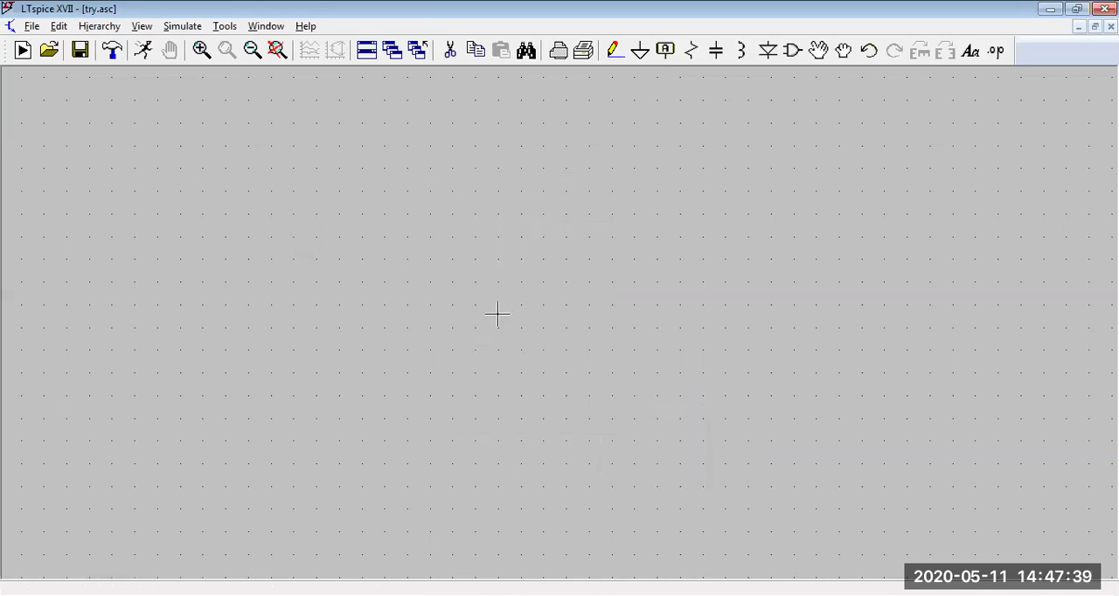
Step: Place two vertical resistors side by side, level with each other, near the middle of the schematic
click(691, 52)
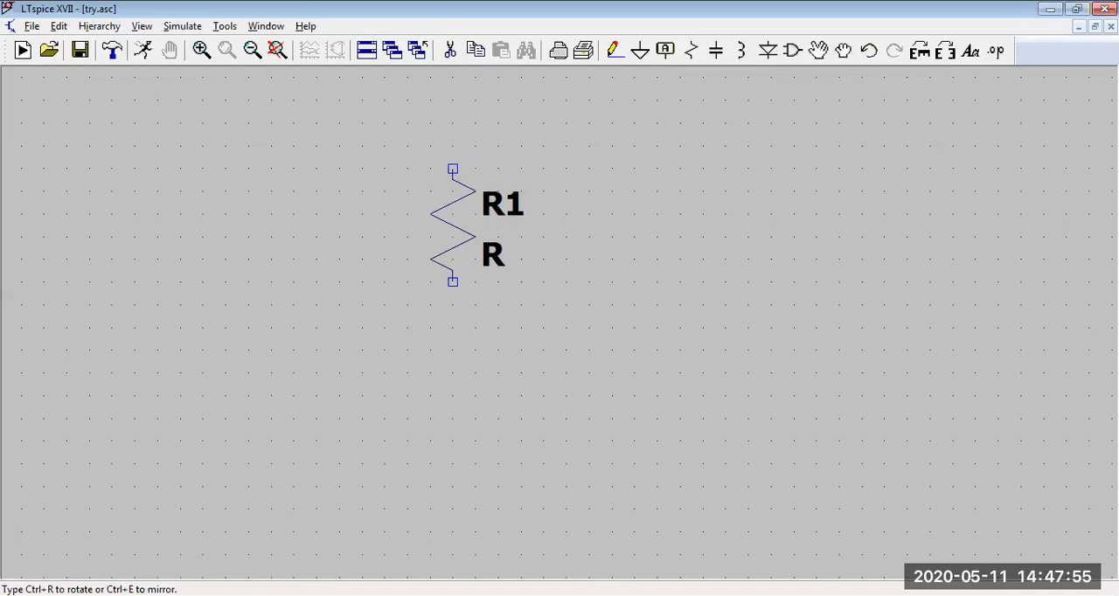
click(452, 192)
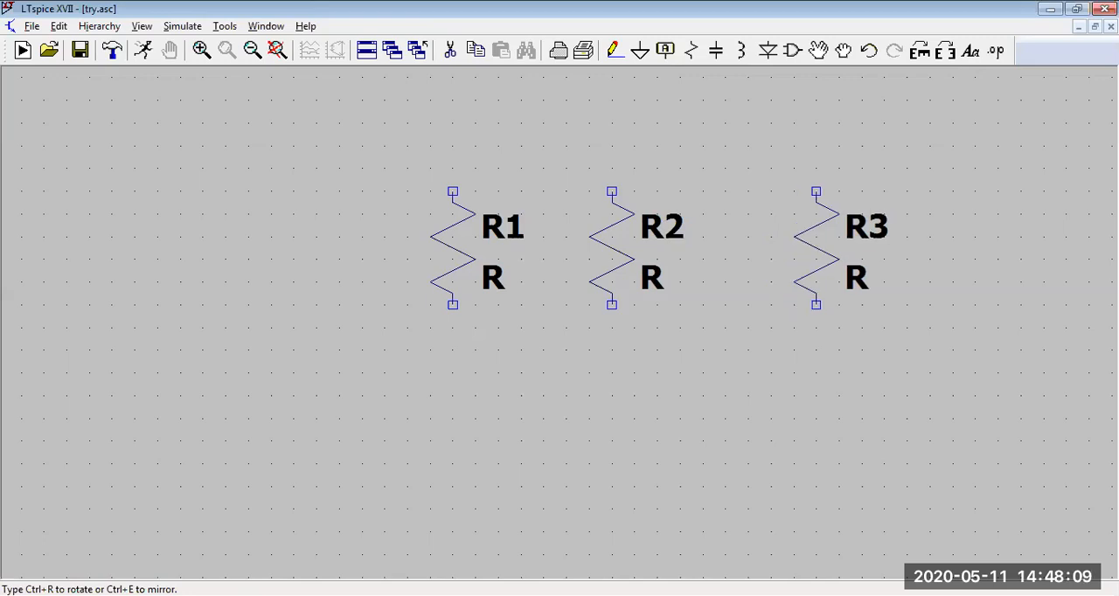
key(Escape)
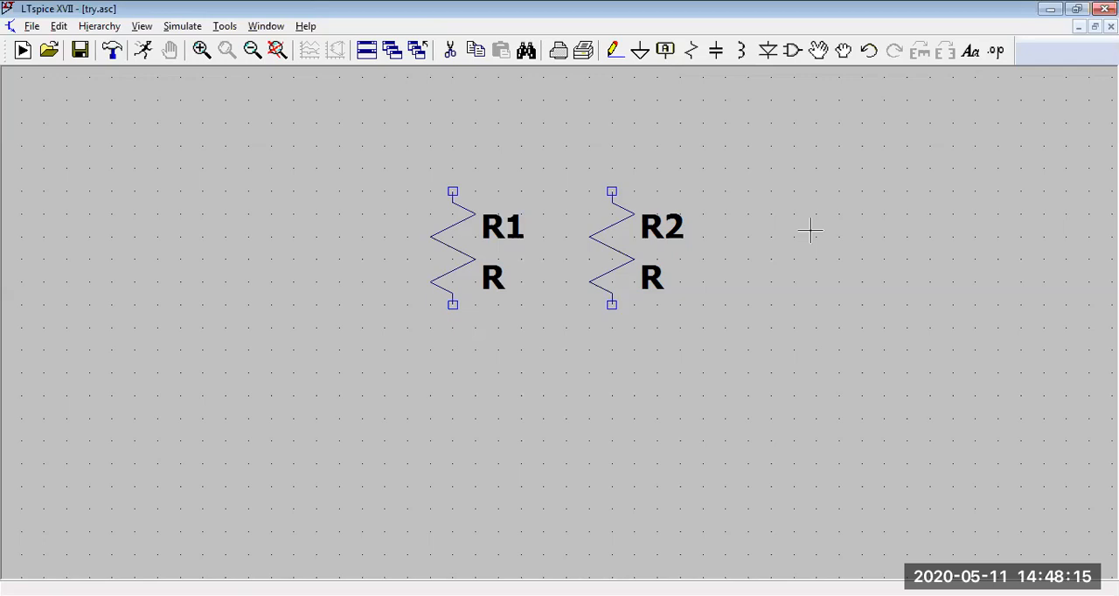
Step: Place one vertical capacitor to the right of the second resistor
click(716, 49)
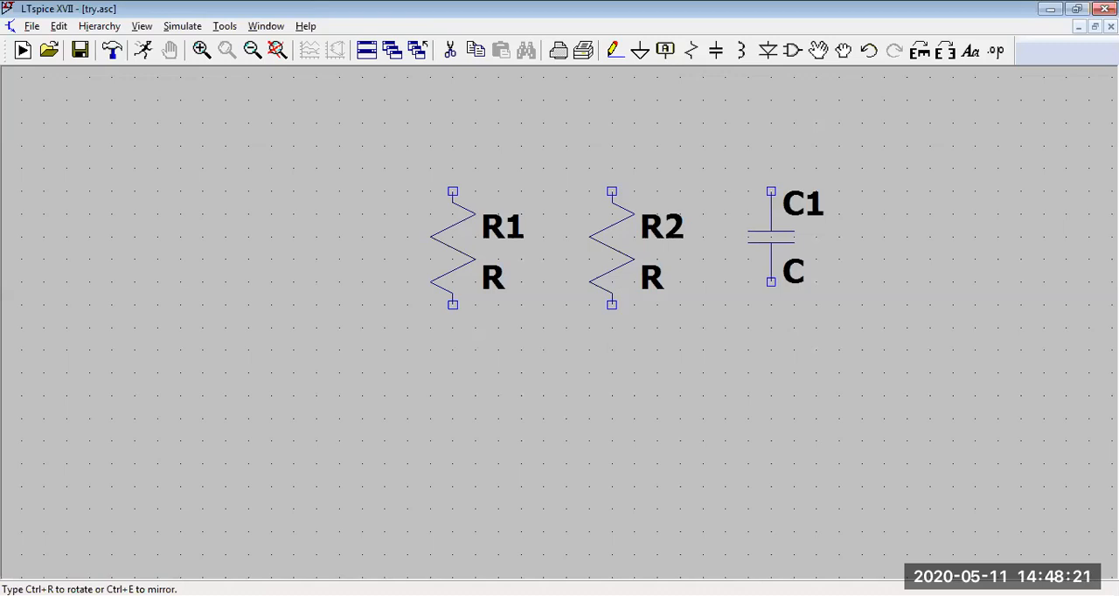
click(771, 236)
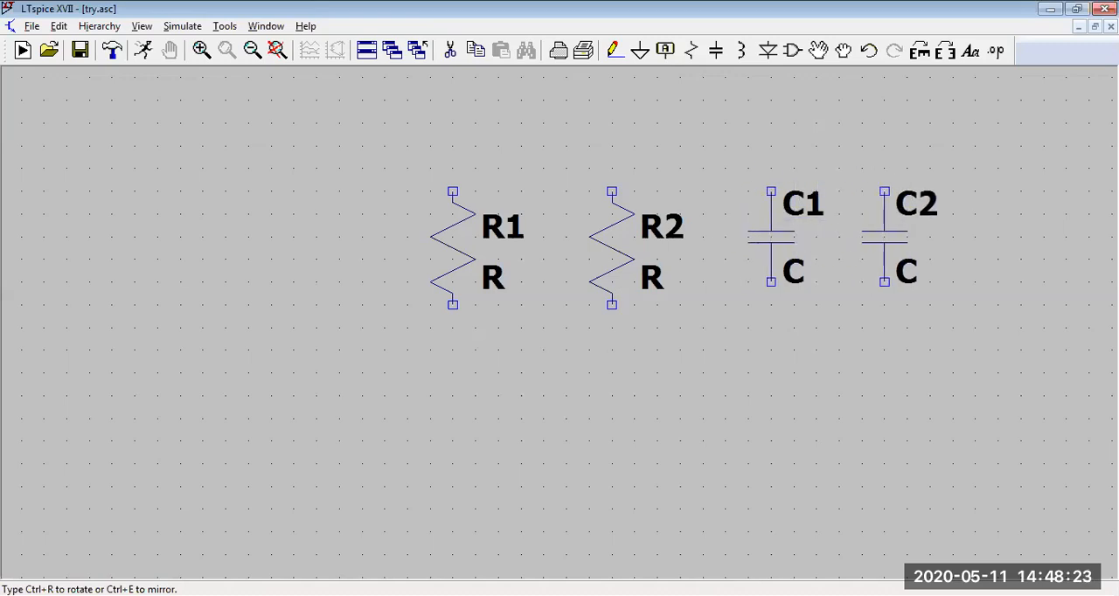
right_click(876, 234)
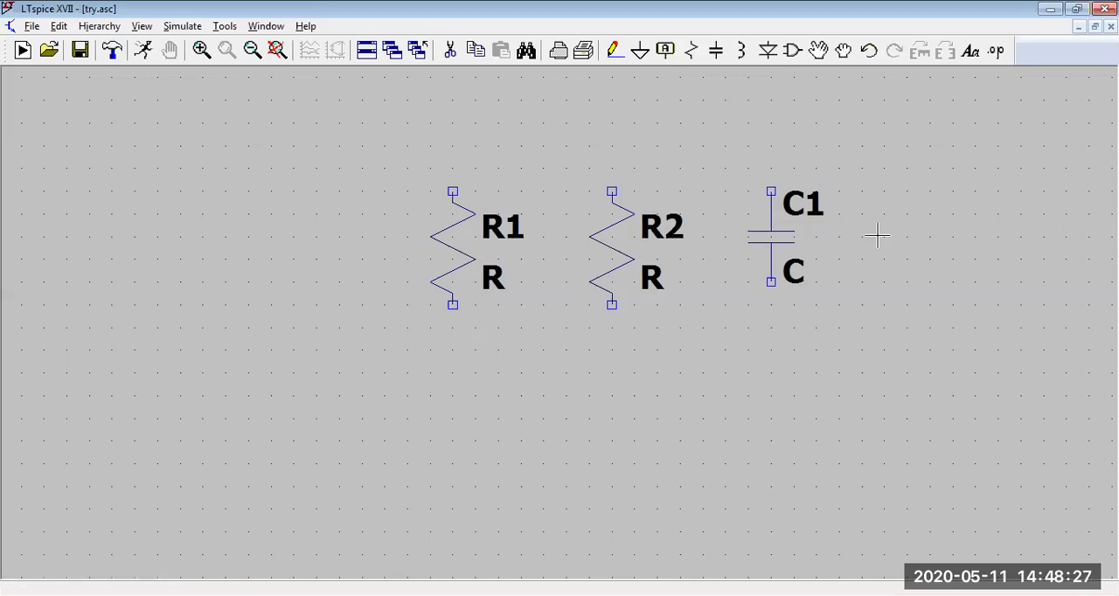
Step: Place one vertical inductor to the right of the capacitor
click(742, 50)
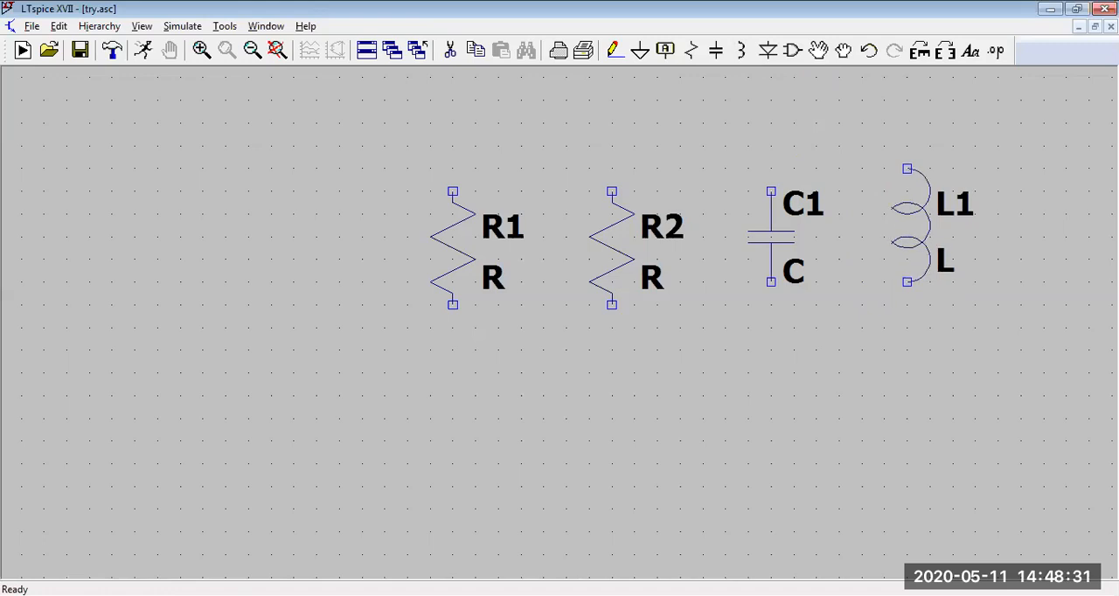
click(907, 225)
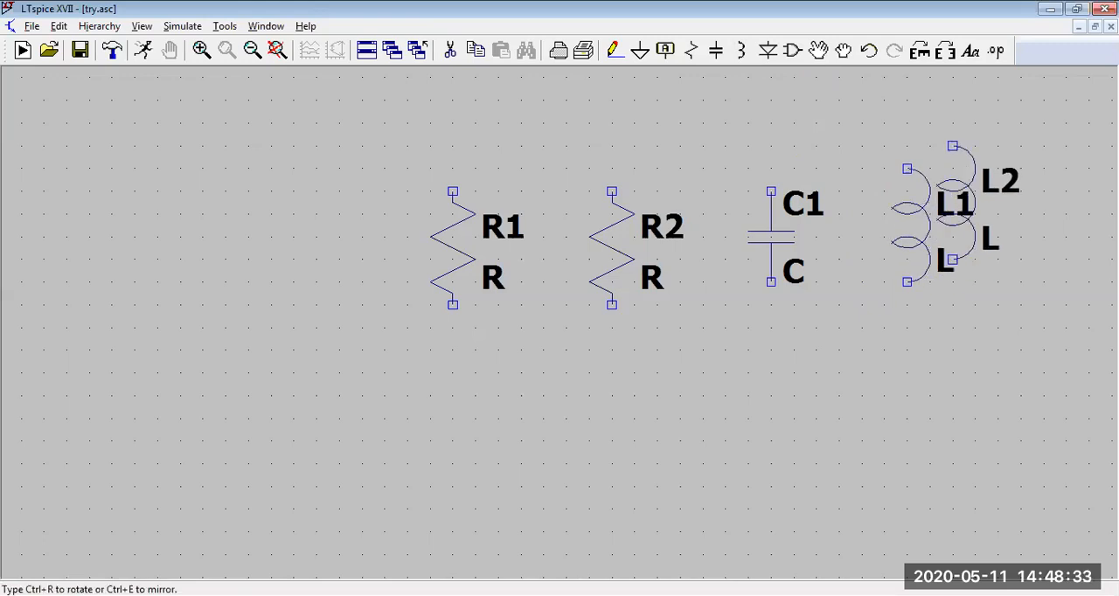
key(Escape)
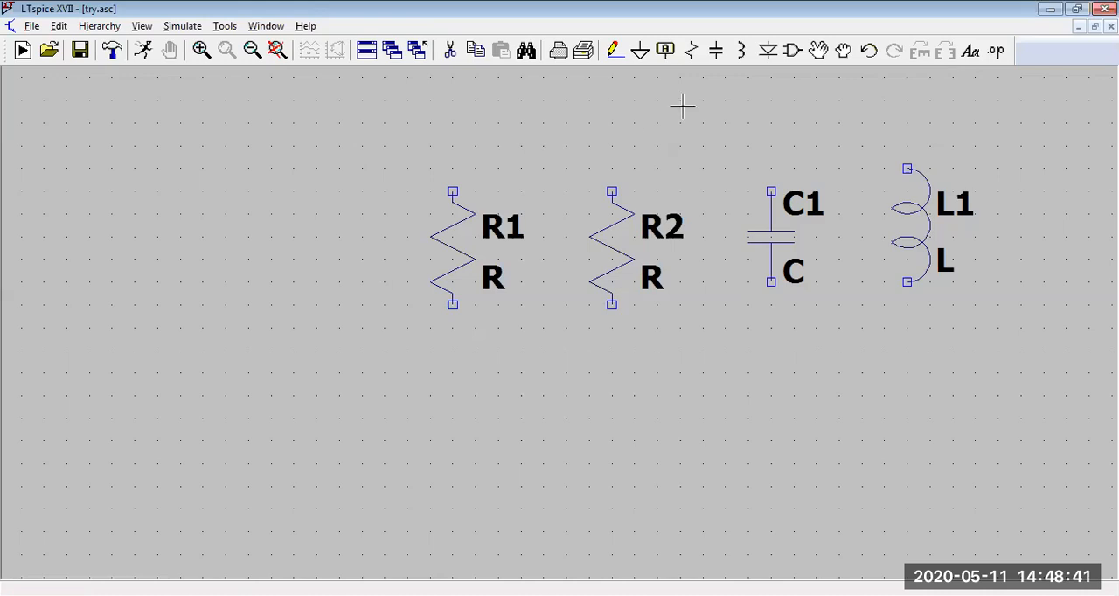
Step: Place one diode, pointing downward, to the left of the first resistor
click(768, 50)
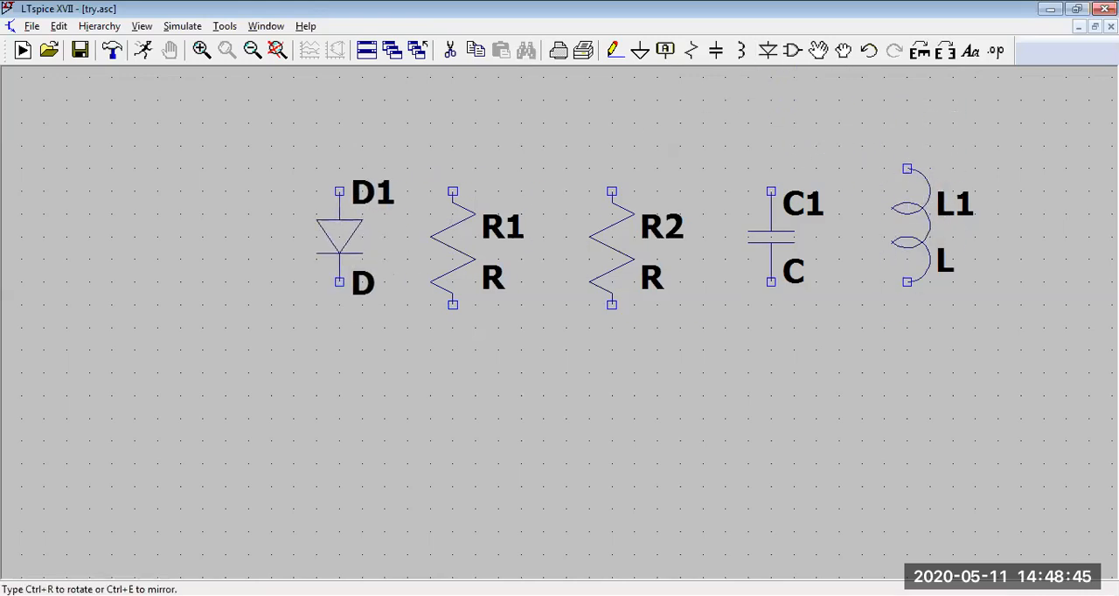
click(339, 236)
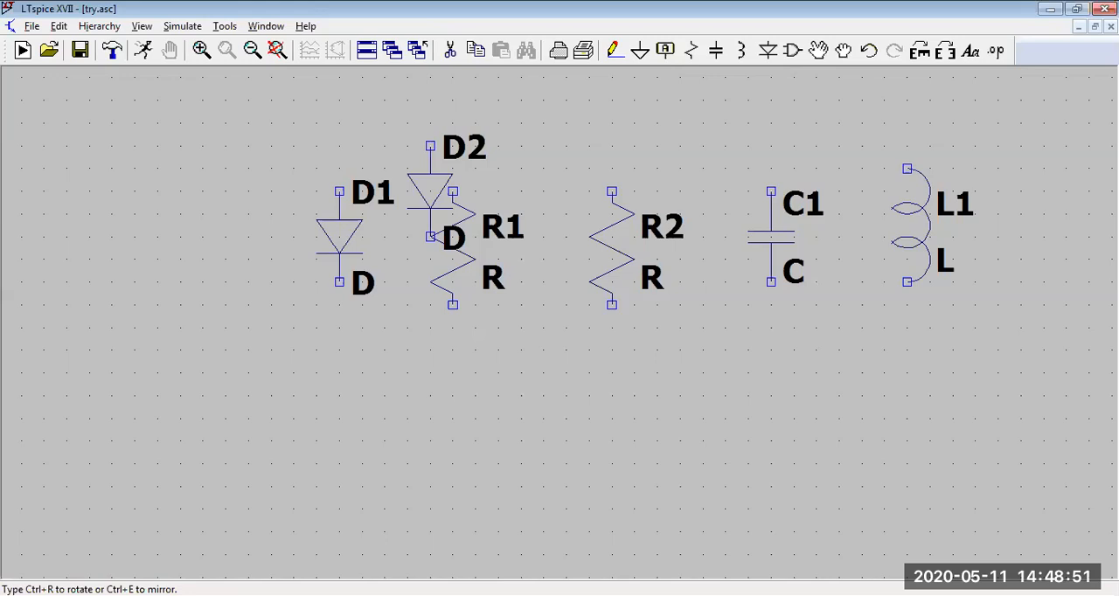
key(Escape)
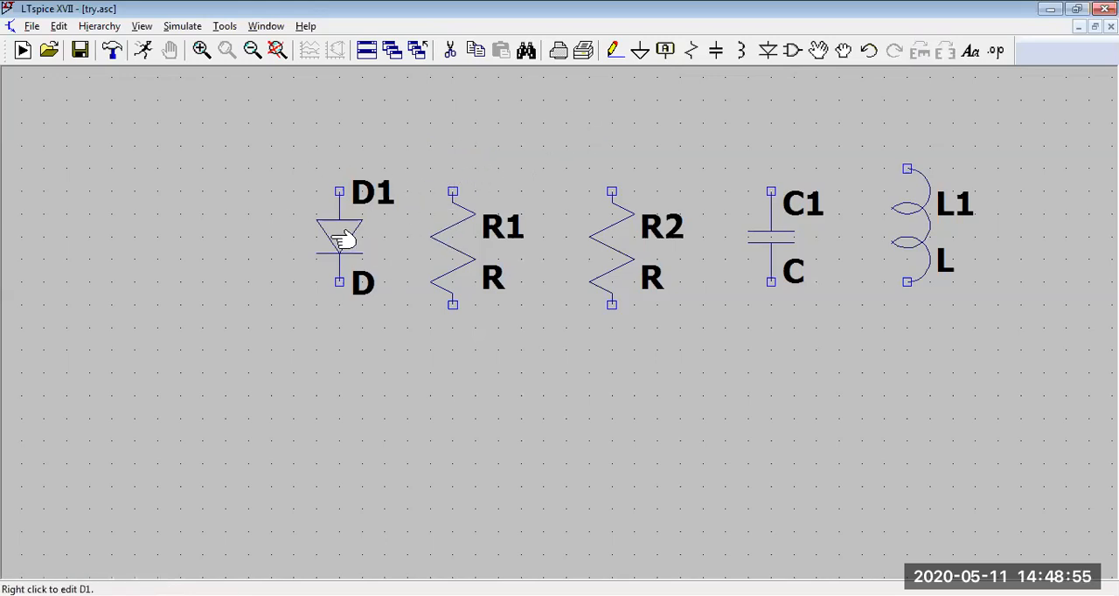
Step: Open the component symbol library and preview symbols such as current, cap, bi2, LED and load, plus the ADC and Switches folders
click(791, 52)
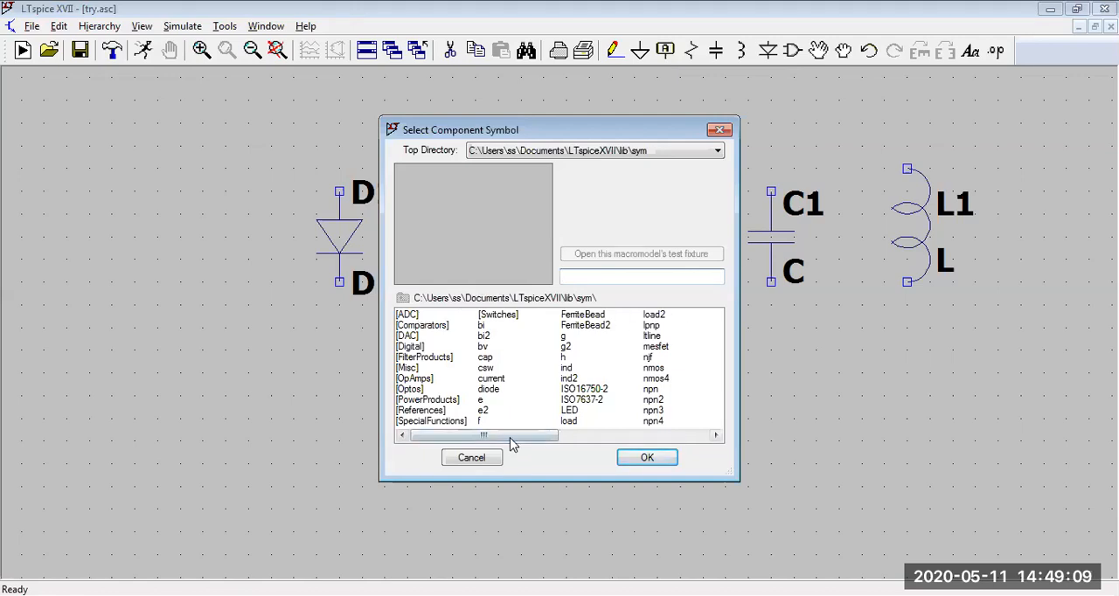
click(489, 381)
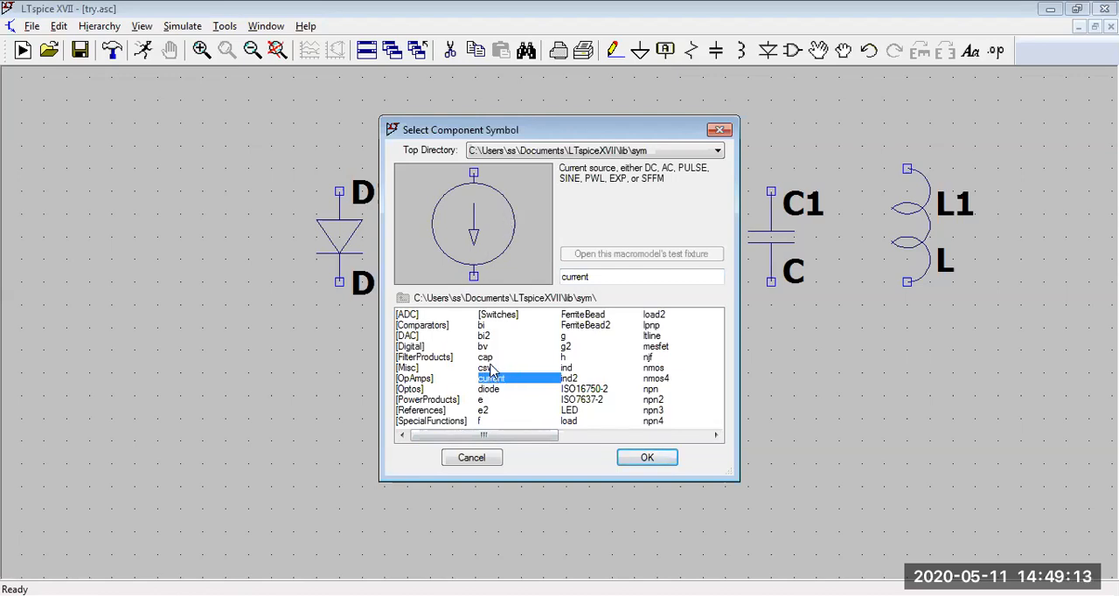
click(490, 368)
click(490, 358)
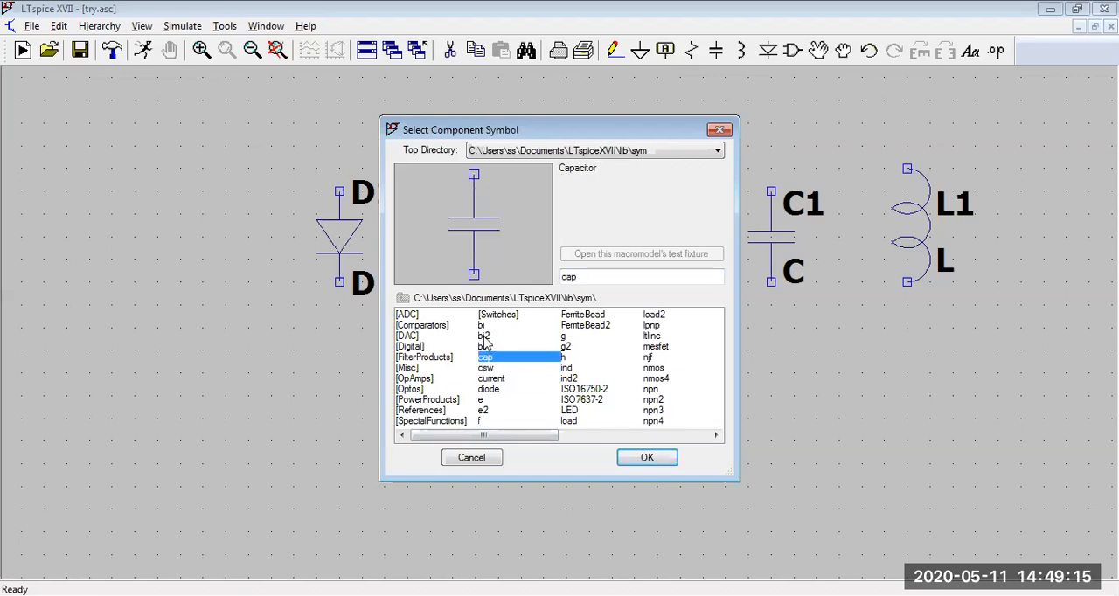
click(483, 337)
click(478, 316)
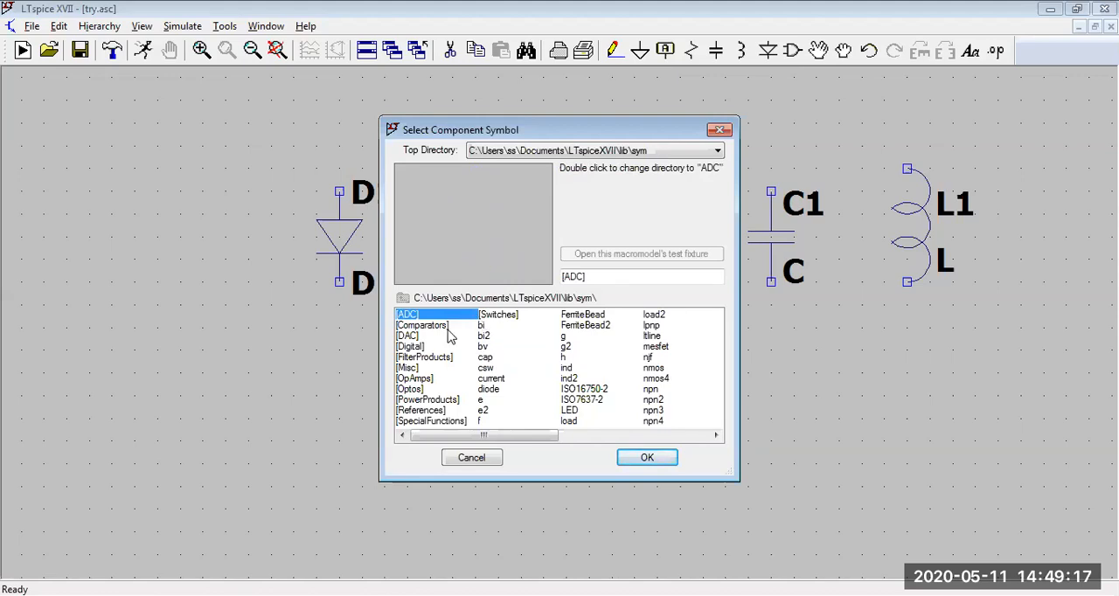
click(496, 316)
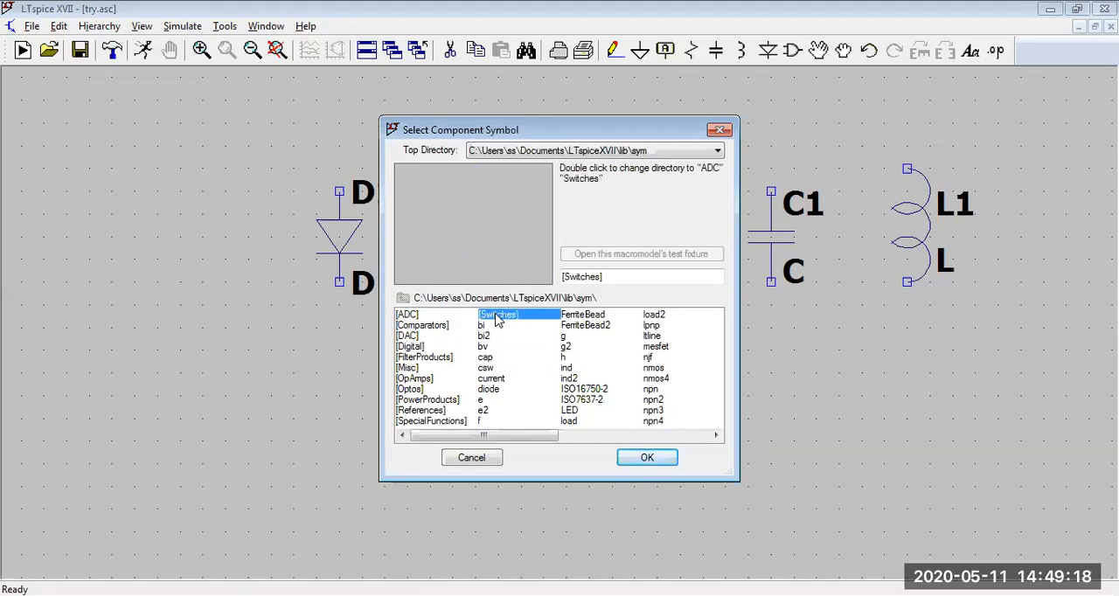
click(570, 348)
click(551, 338)
click(589, 326)
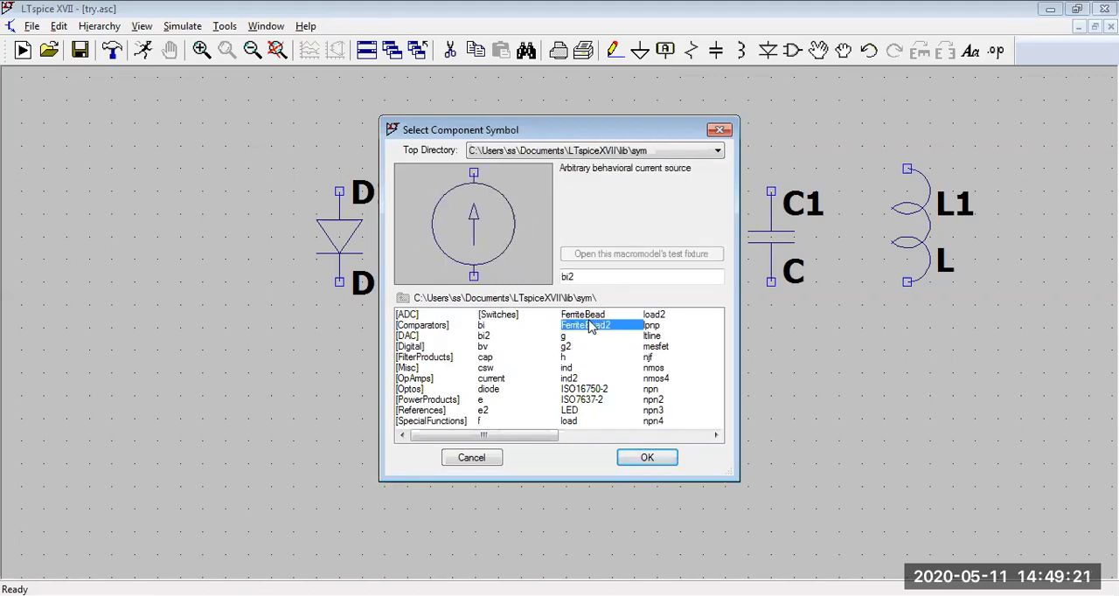
click(586, 400)
click(571, 412)
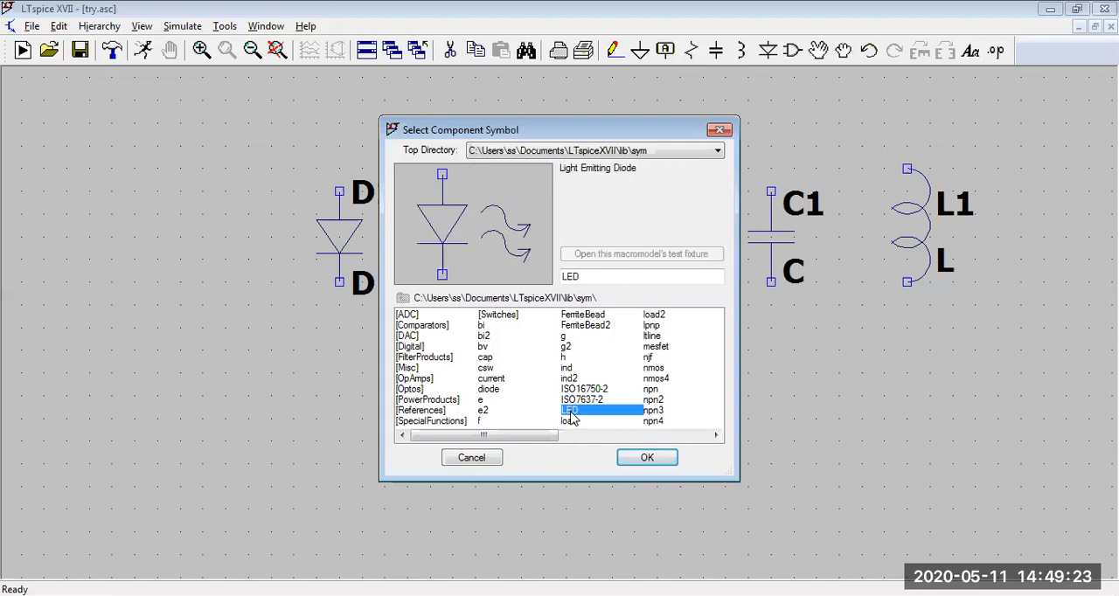
click(573, 422)
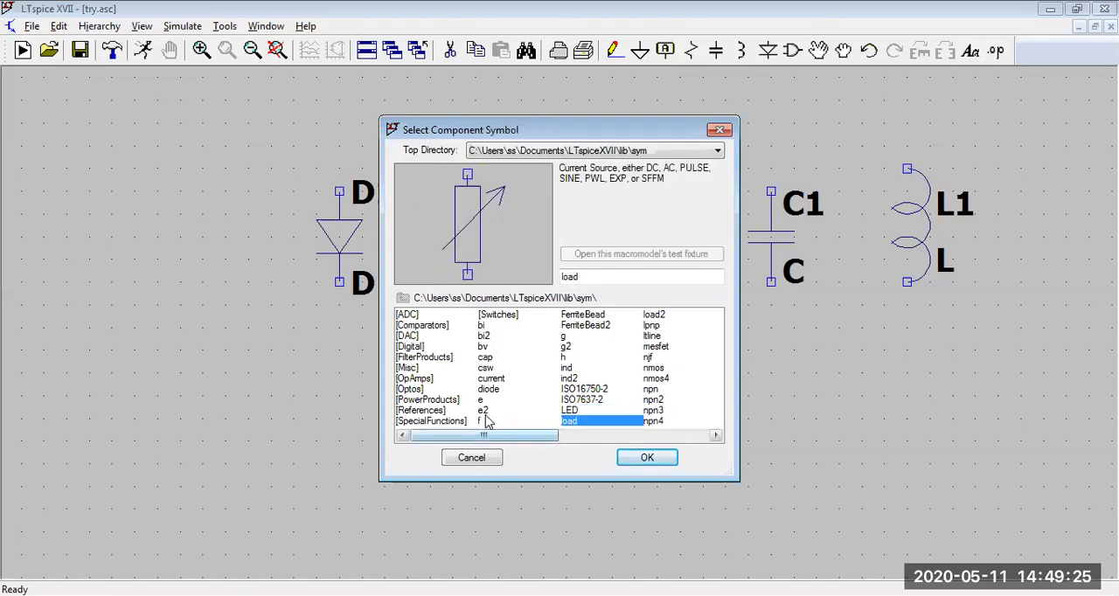
Step: Preview the transistor symbols in the component library, including nmos4, npn, npn3 and npn4
drag(513, 436, 540, 441)
click(572, 317)
click(569, 327)
click(566, 357)
click(564, 378)
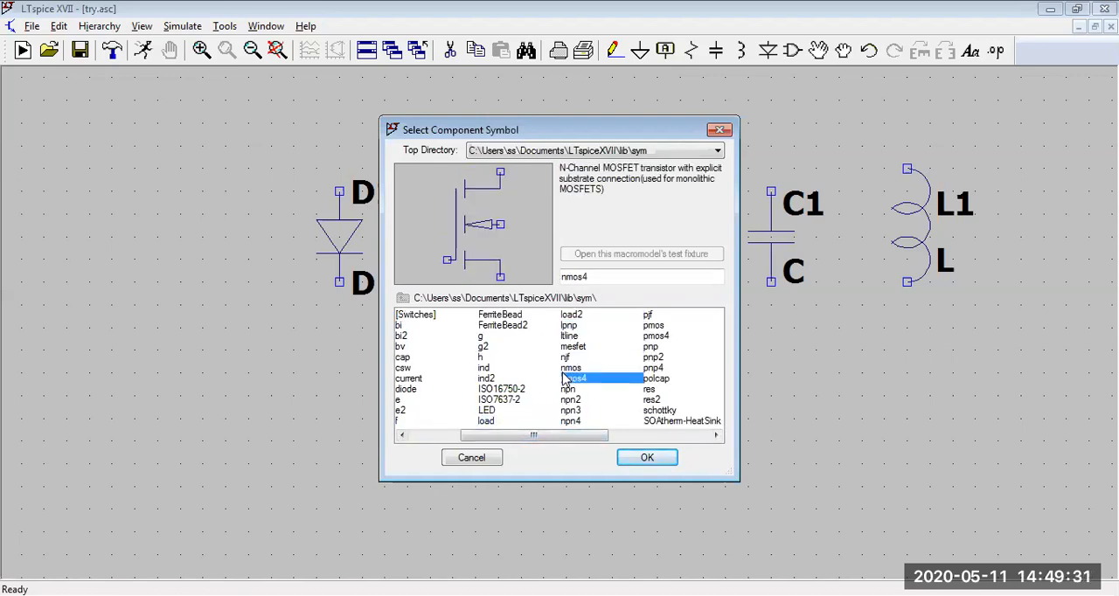
click(559, 380)
click(571, 380)
click(566, 391)
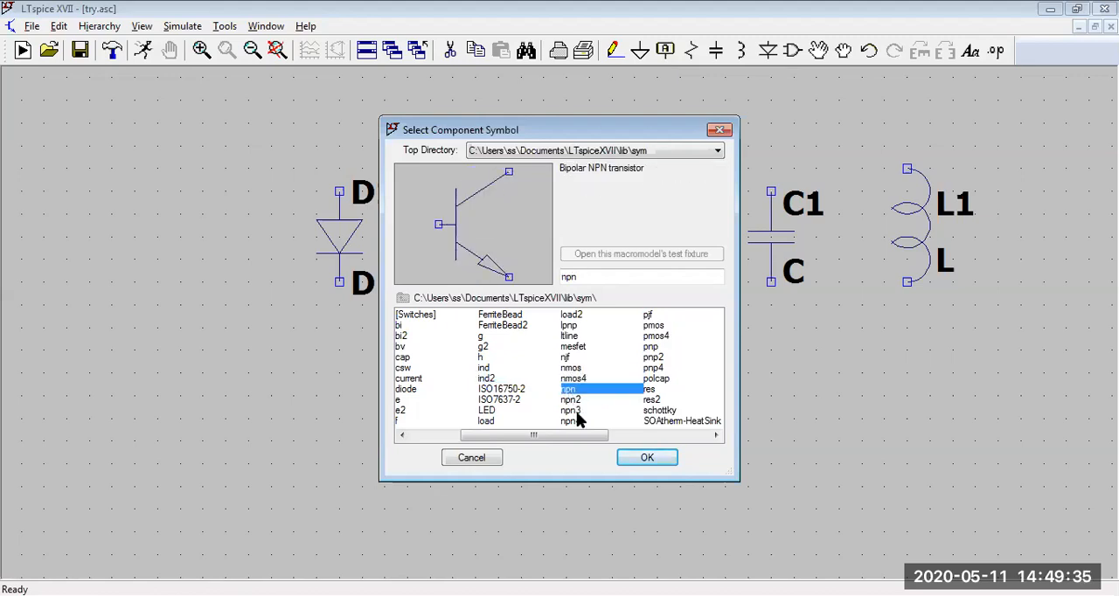
click(569, 401)
click(566, 411)
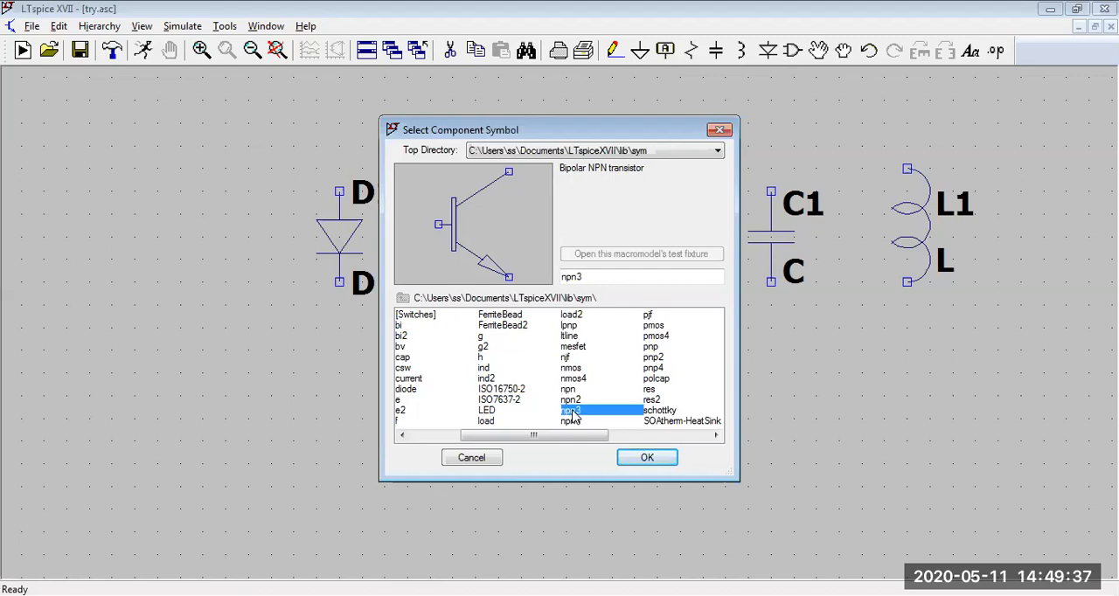
click(574, 422)
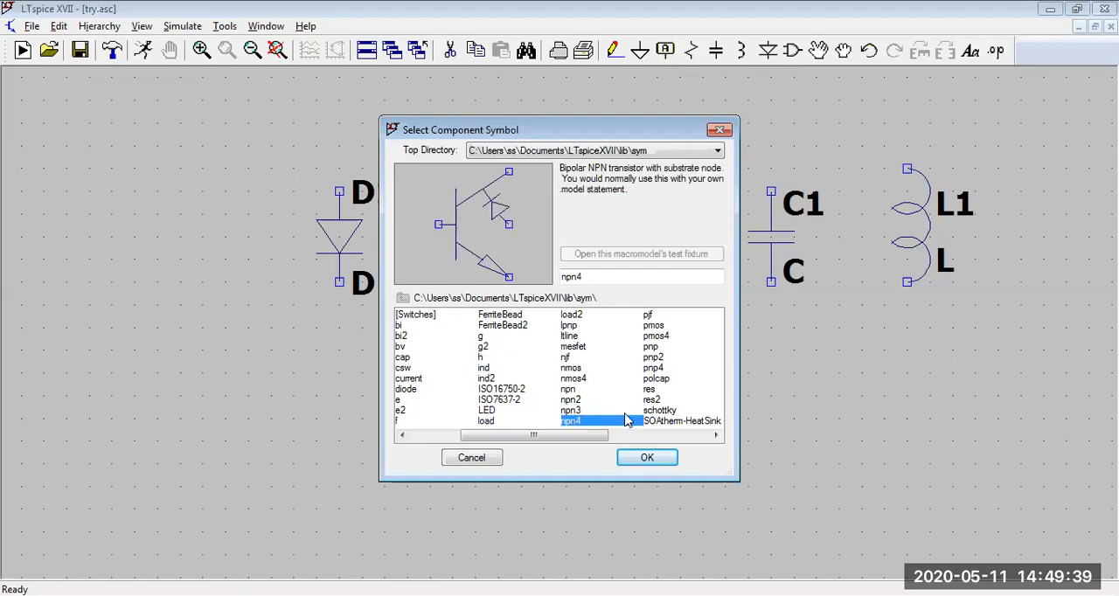
Step: Preview the zener, schottky, res, pnp2 and pmos4 symbols in the component library
drag(598, 436, 631, 437)
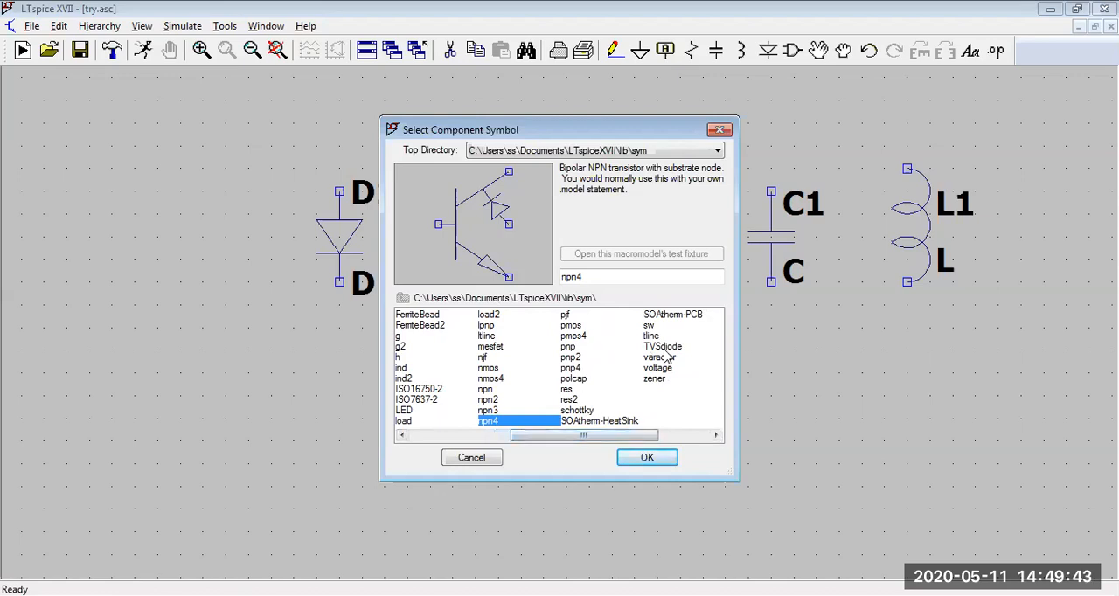
click(654, 386)
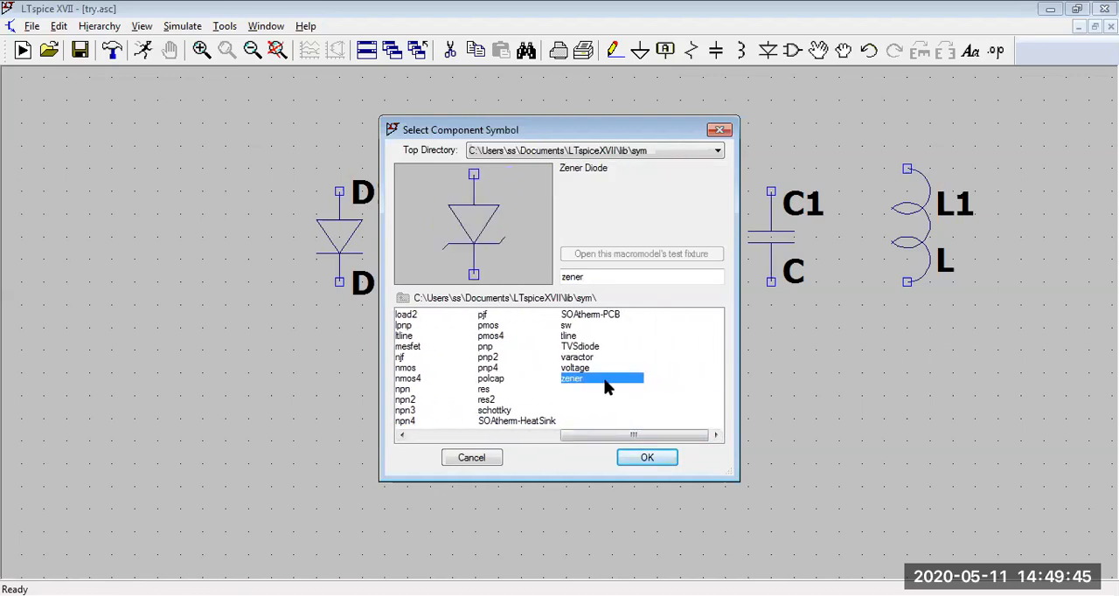
click(499, 411)
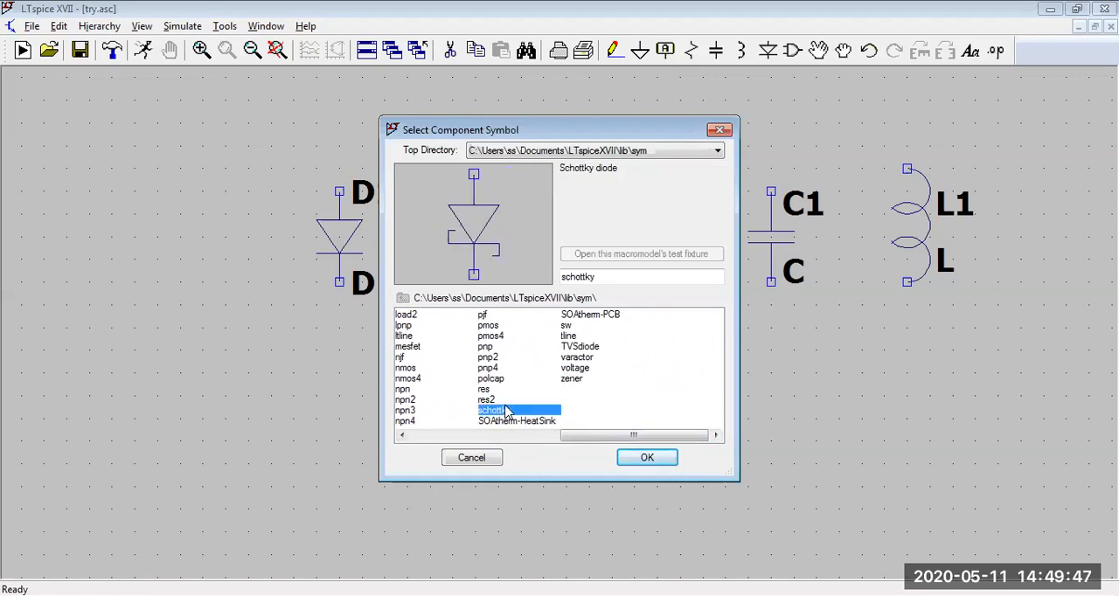
click(485, 390)
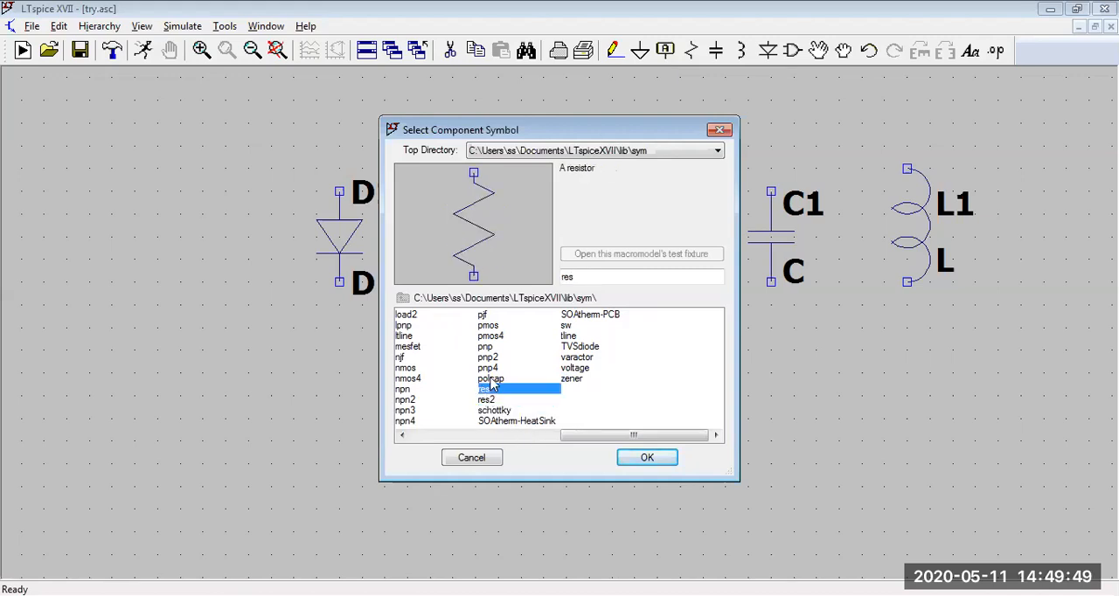
click(486, 360)
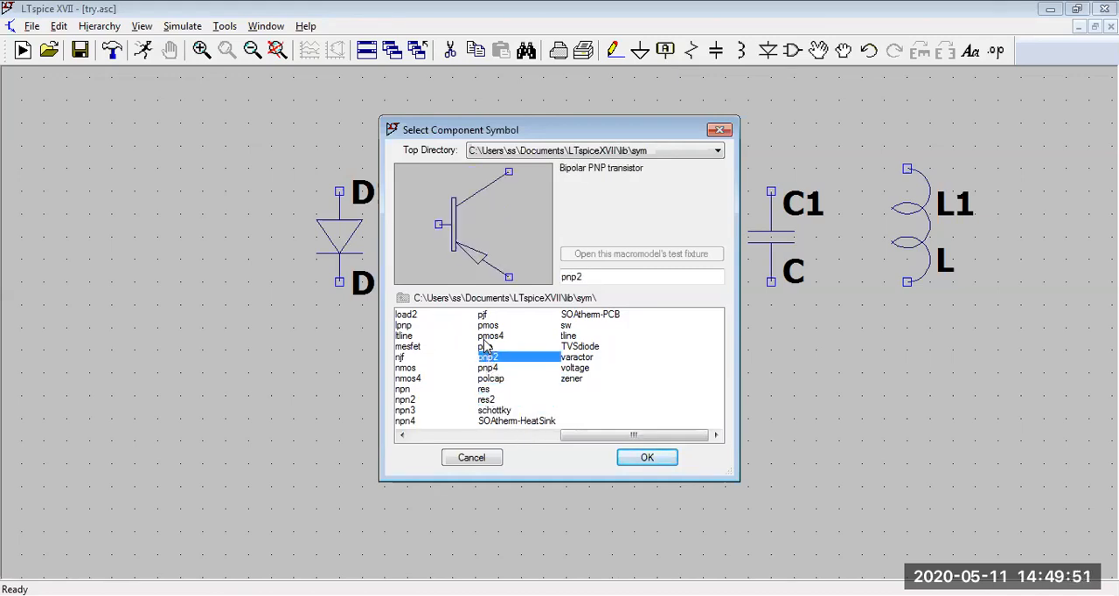
click(486, 338)
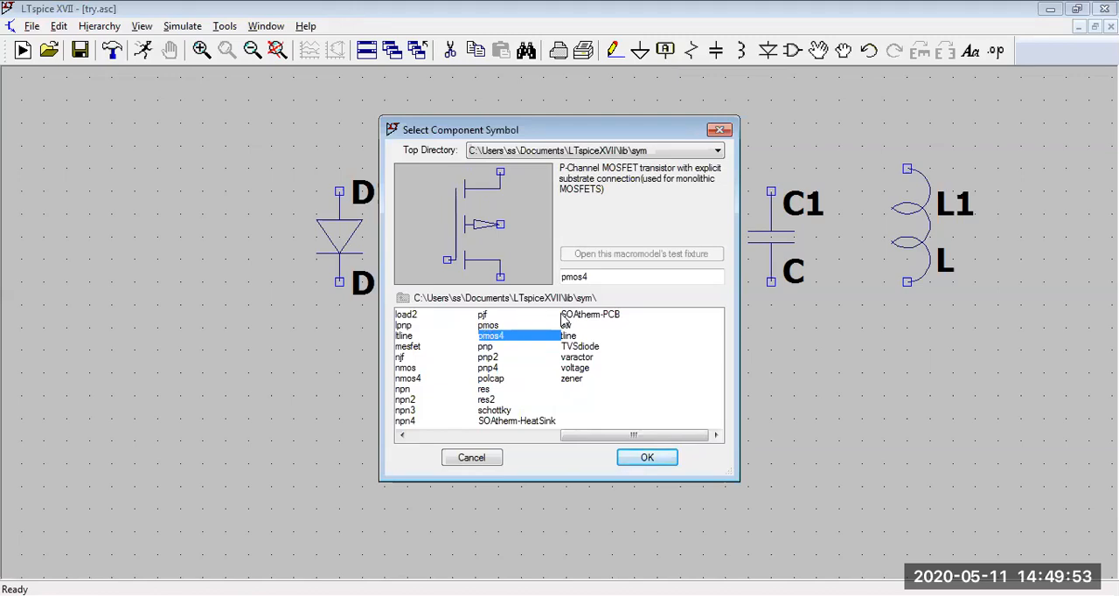
Step: Place one vertical voltage source to the left of the diode, its upper terminal level with the diode's
click(575, 370)
click(646, 458)
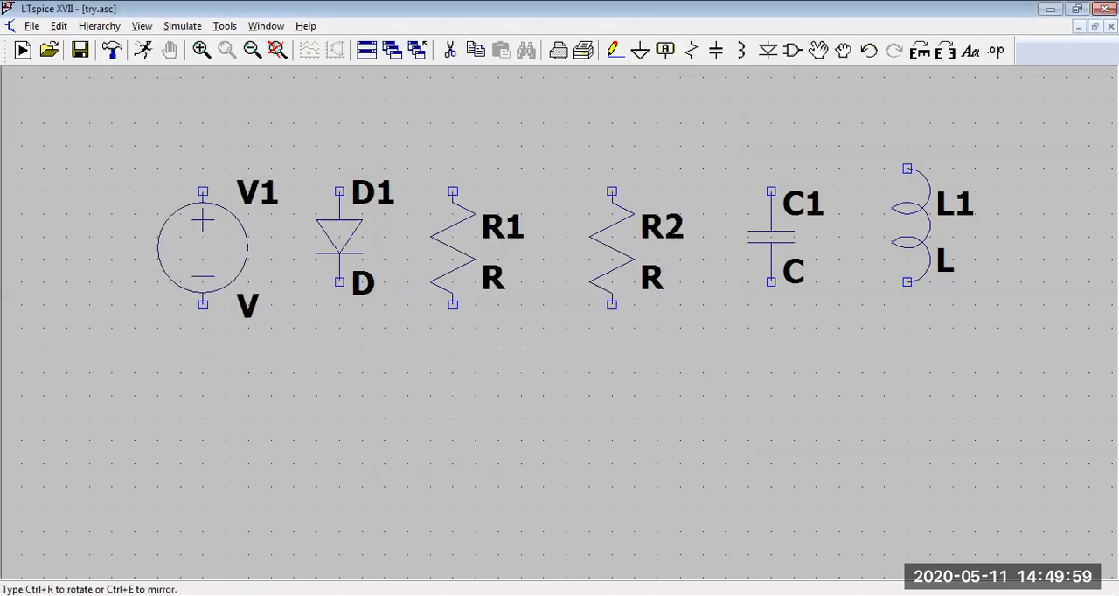
click(203, 191)
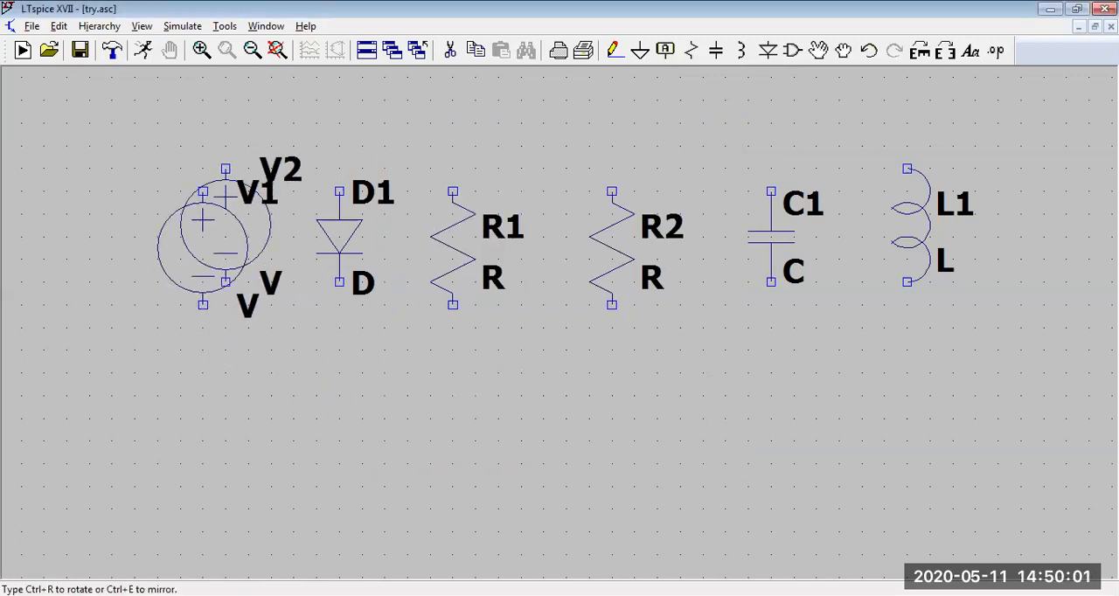
key(Escape)
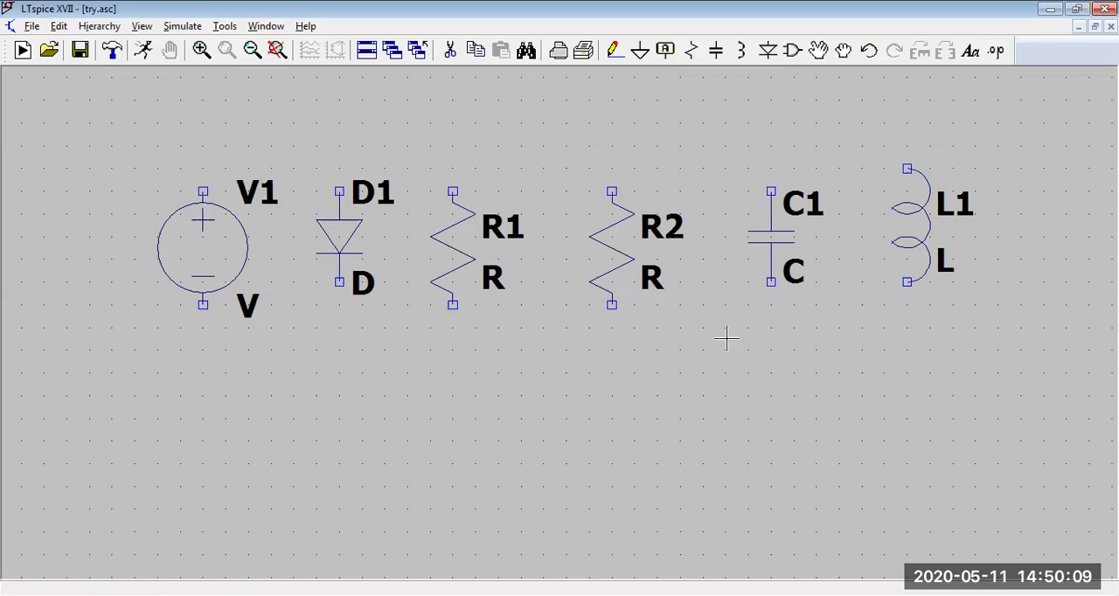
Step: Move the capacitor slightly upward between the second resistor and the inductor
click(819, 53)
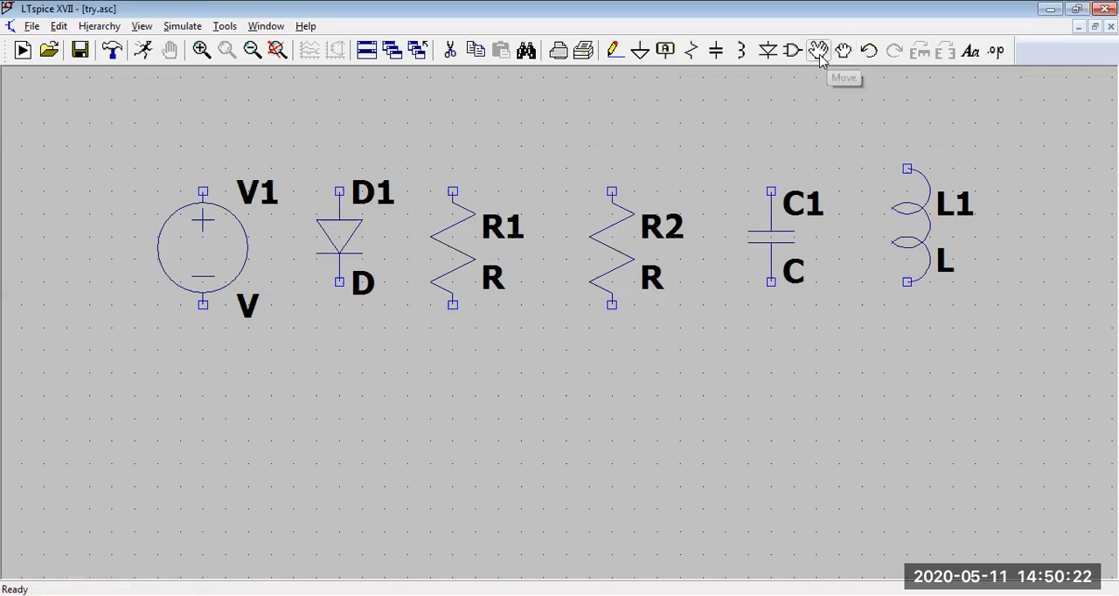
click(778, 218)
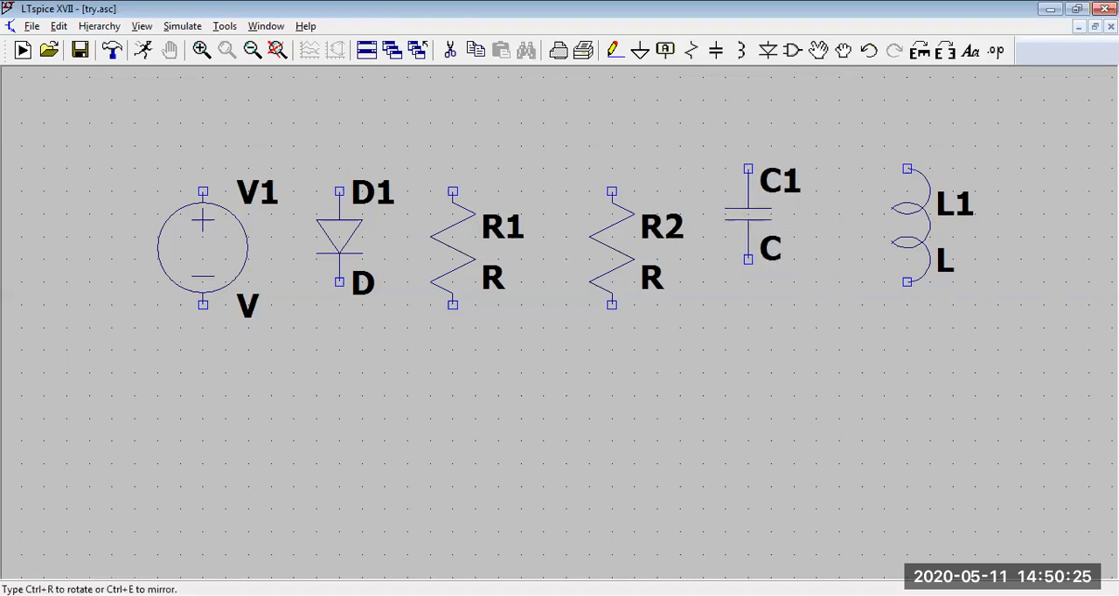
click(752, 192)
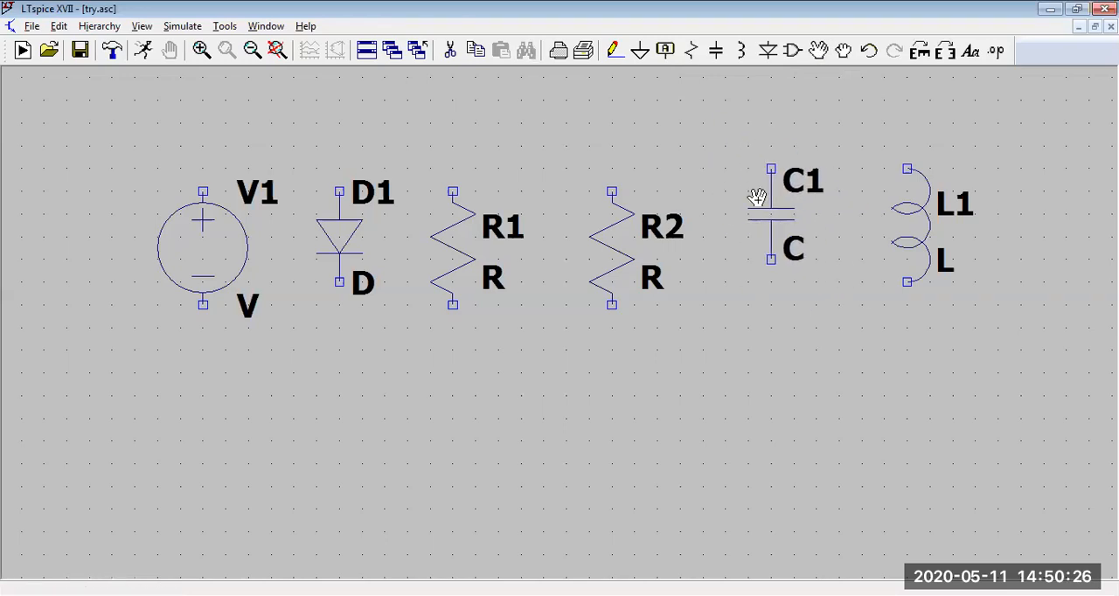
Step: Pick up the inductor with the Drag tool and set it down in the same place
click(843, 51)
click(913, 207)
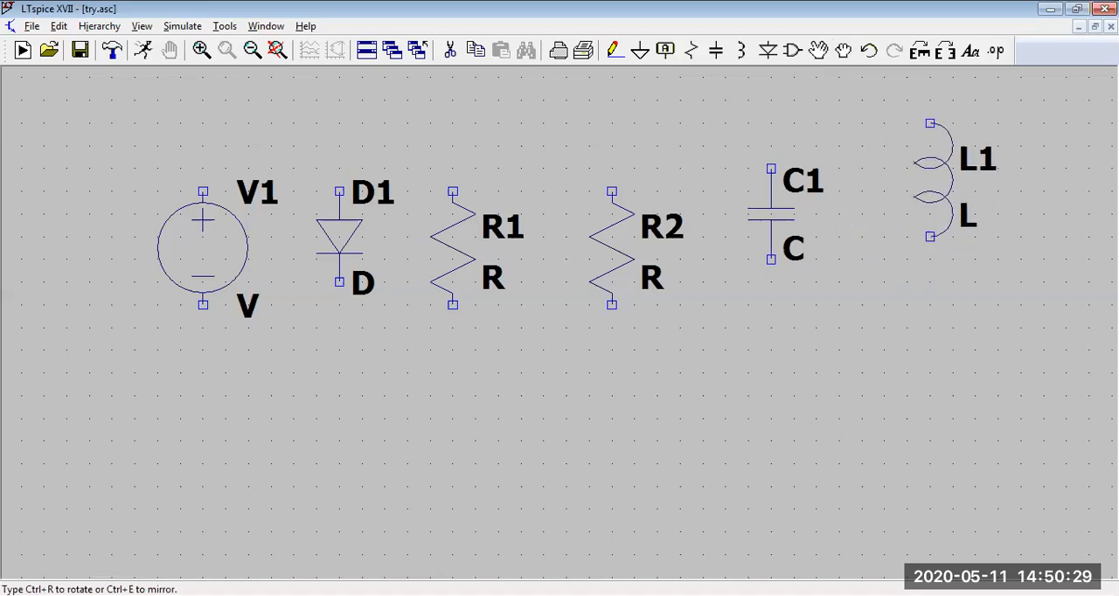
click(929, 210)
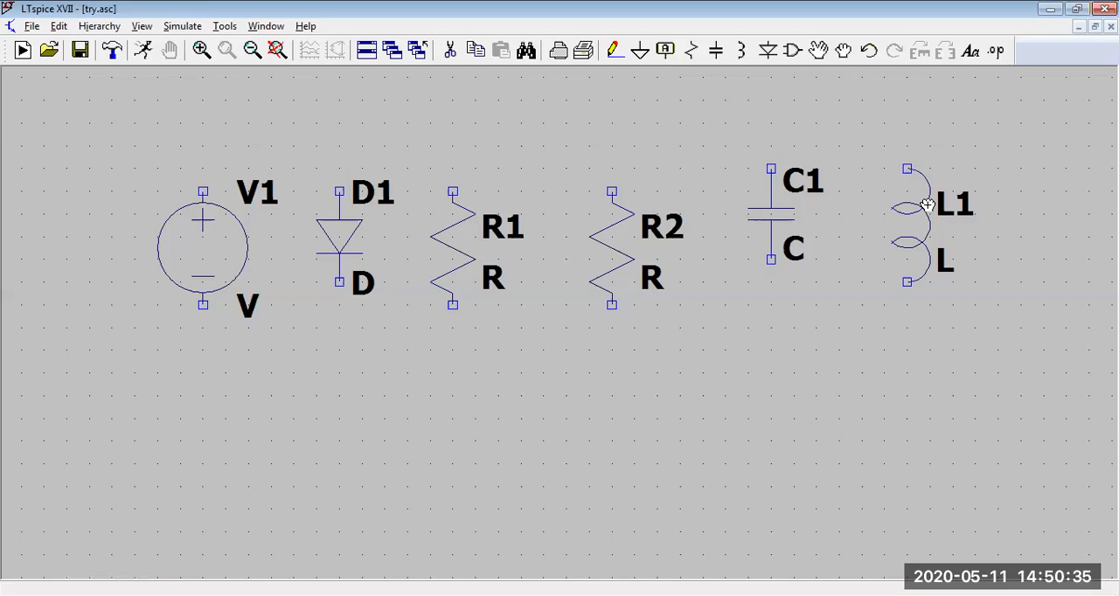
Step: Undo the last two edits, the inductor drag and the capacitor move
click(871, 54)
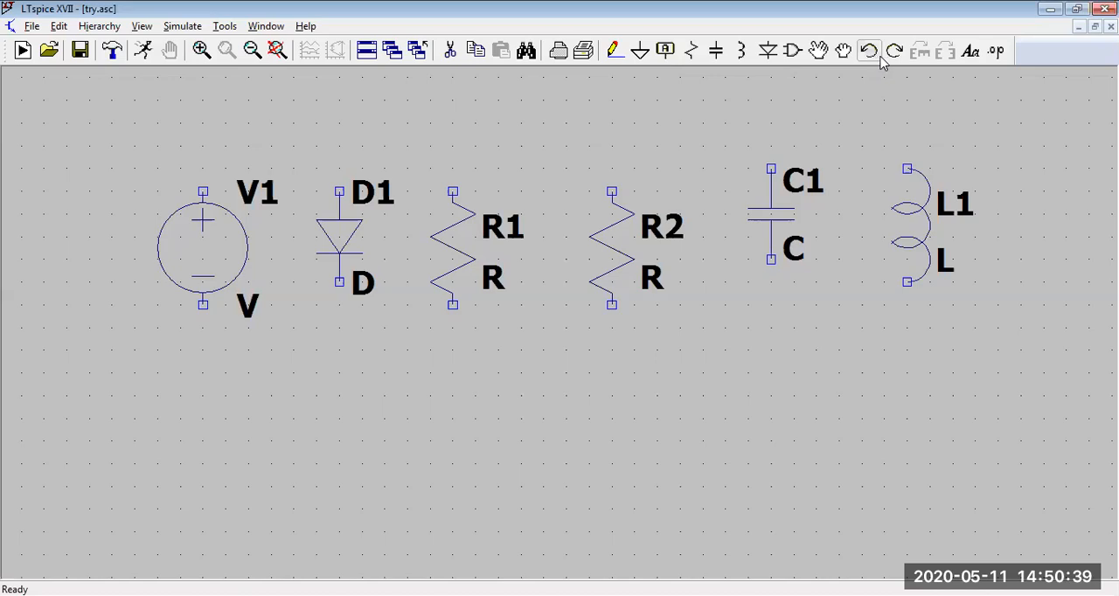
click(871, 53)
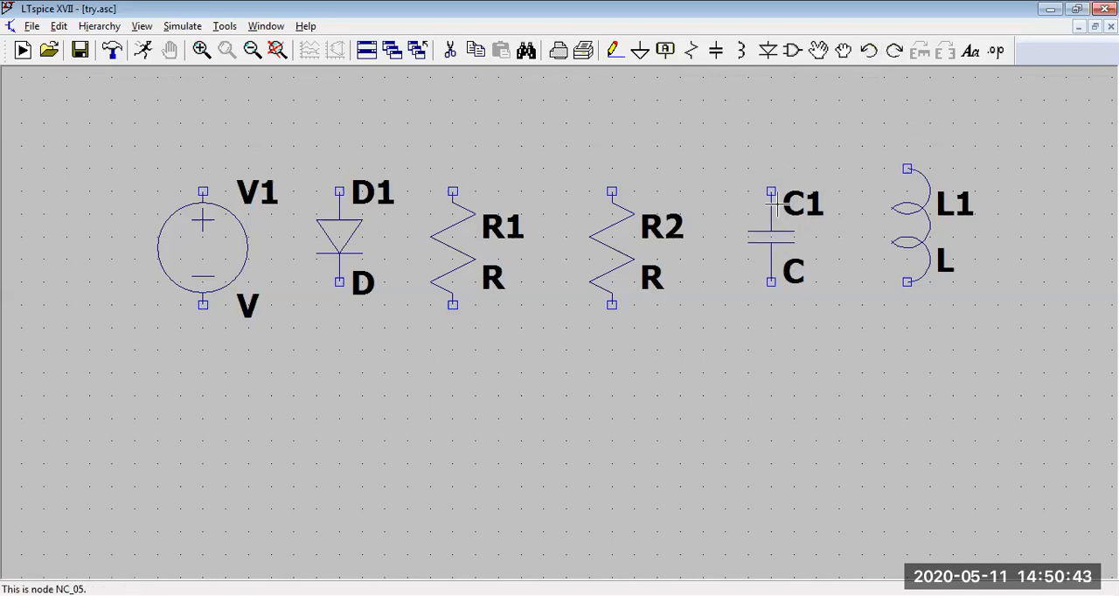
Step: Shift the capacitor's C1 label slightly to the right with the Drag tool
click(844, 53)
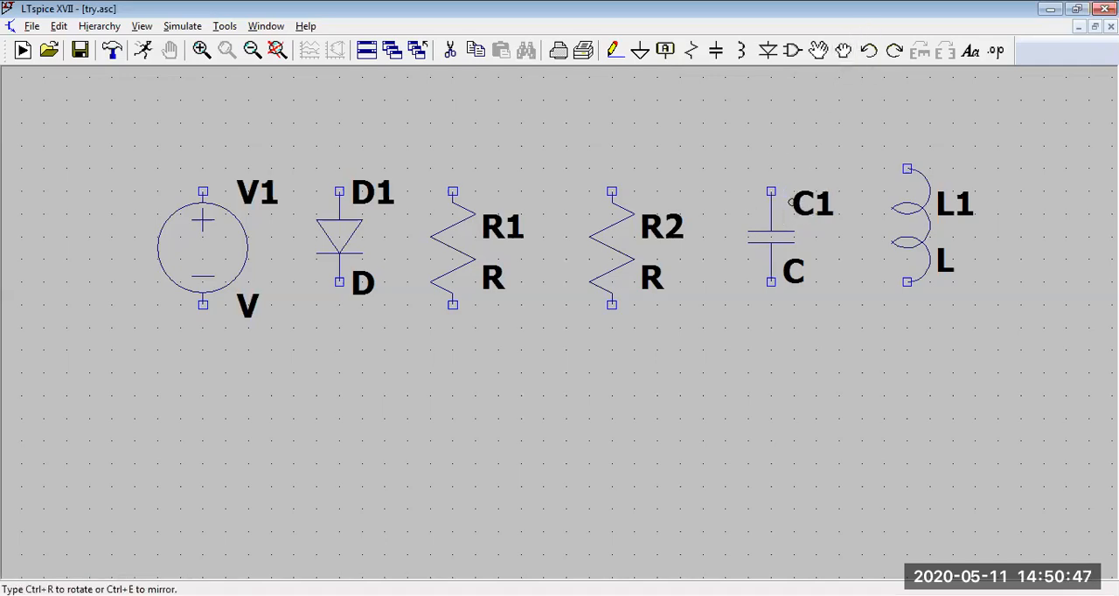
click(805, 213)
key(Escape)
Step: Move the capacitor to an empty area well above the inductor, rotating it to horizontal and mirroring it
click(820, 51)
click(780, 232)
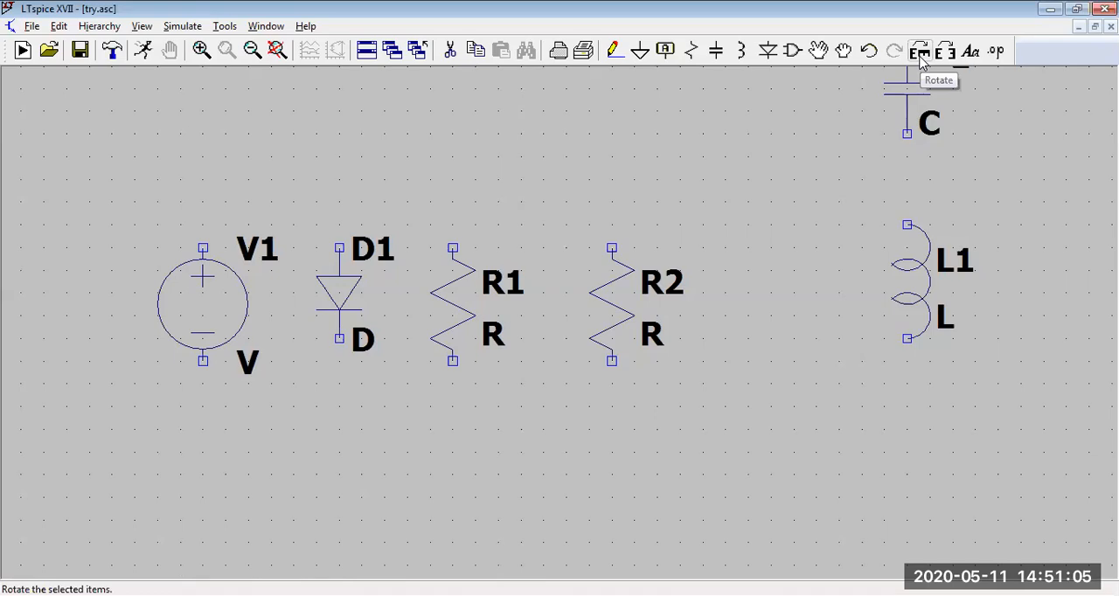
click(919, 59)
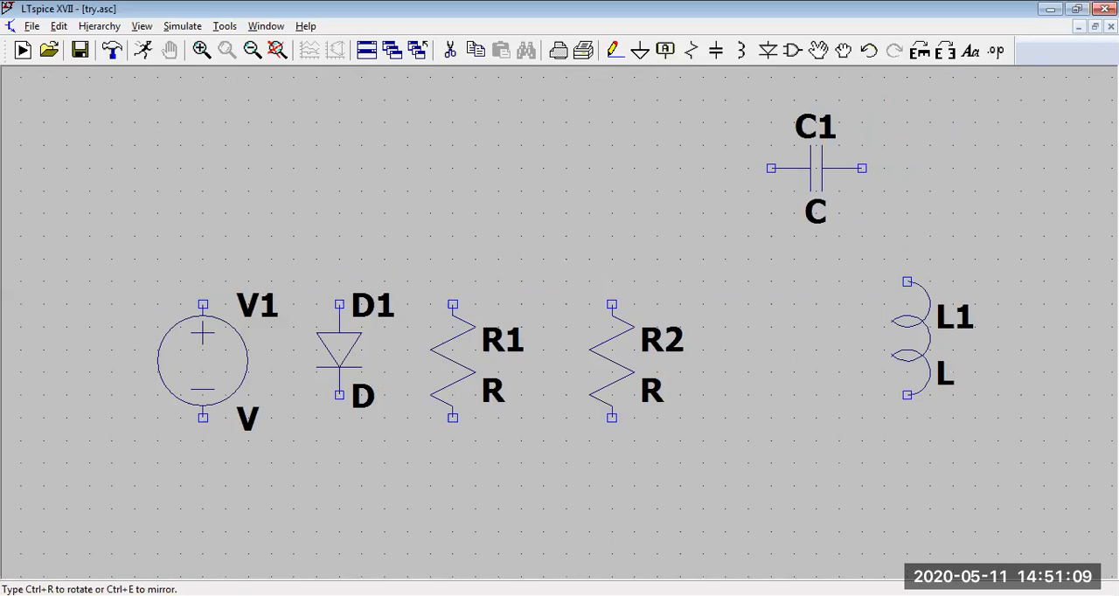
click(945, 52)
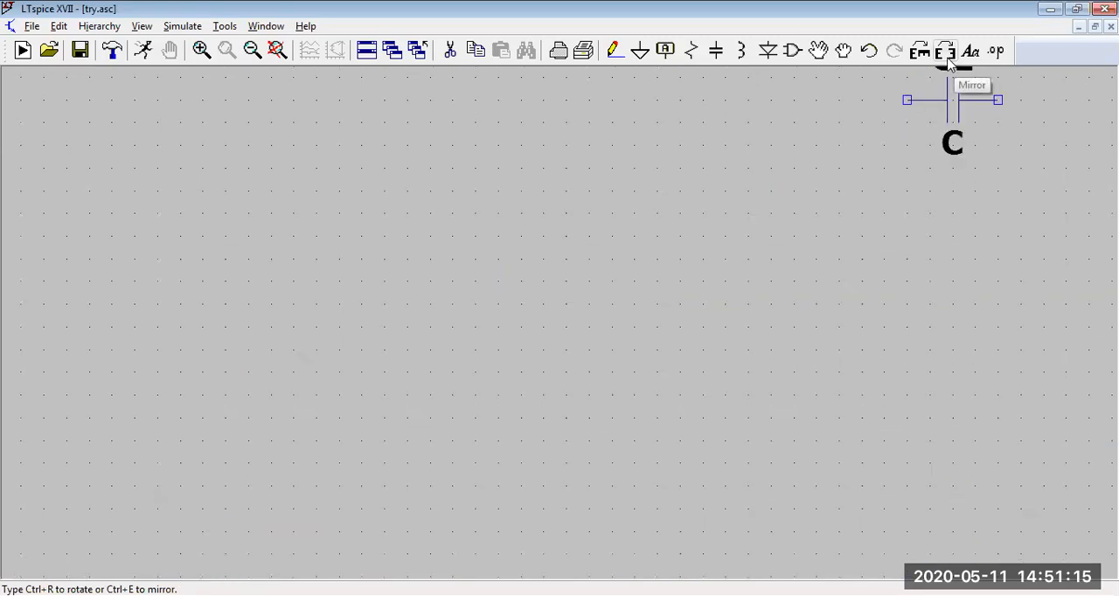
click(899, 169)
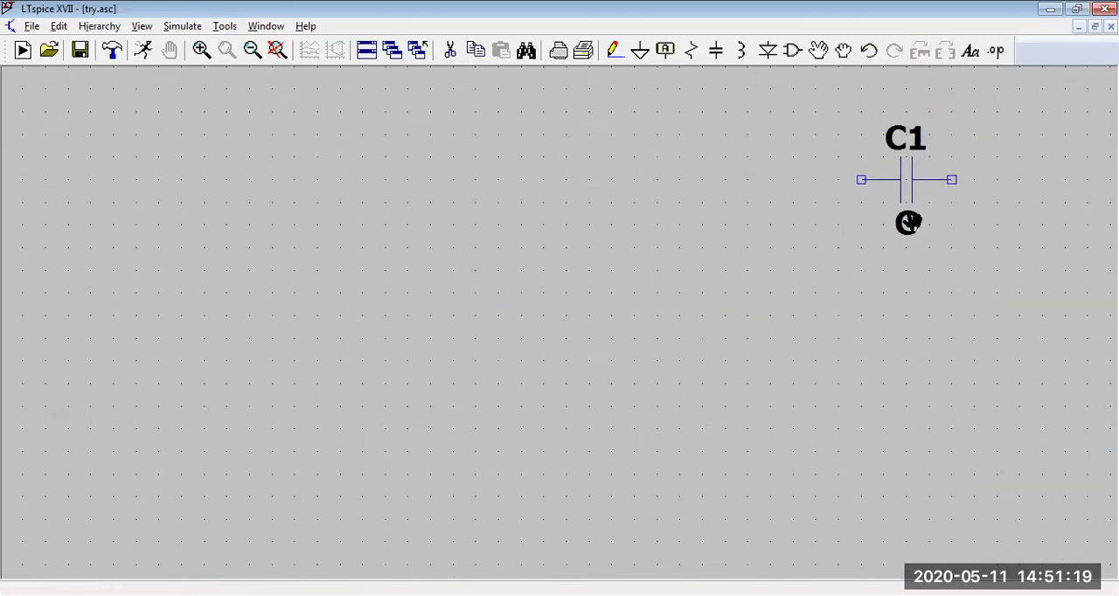
Step: Undo the capacitor's move, rotation and mirroring, and bring the whole row of components into view
click(868, 52)
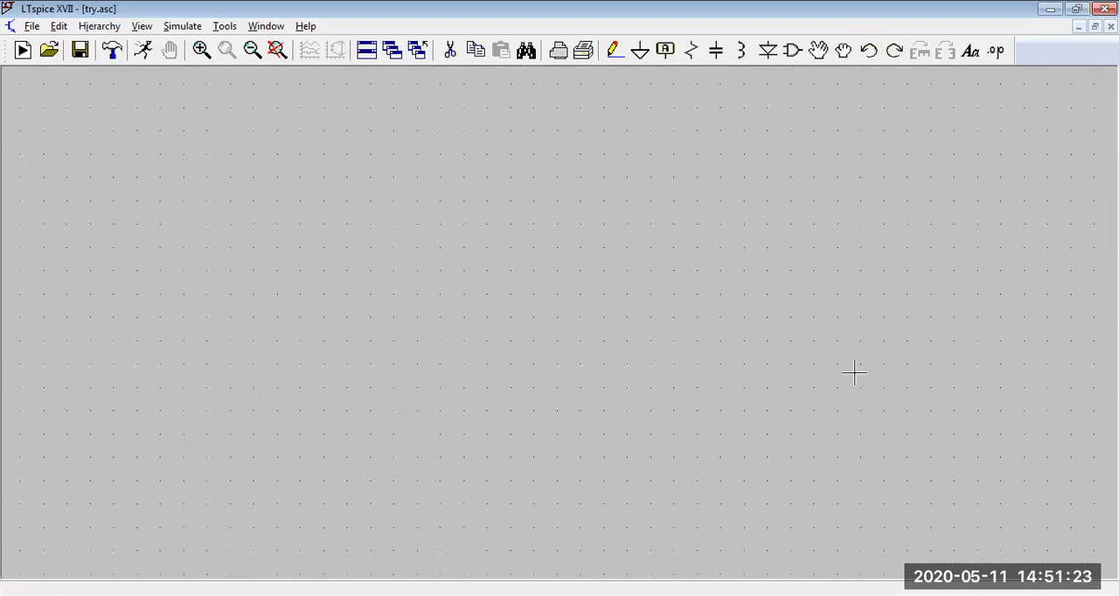
scroll(799, 453, up, 3)
drag(790, 304, 762, 278)
scroll(822, 245, down, 3)
scroll(847, 203, down, 2)
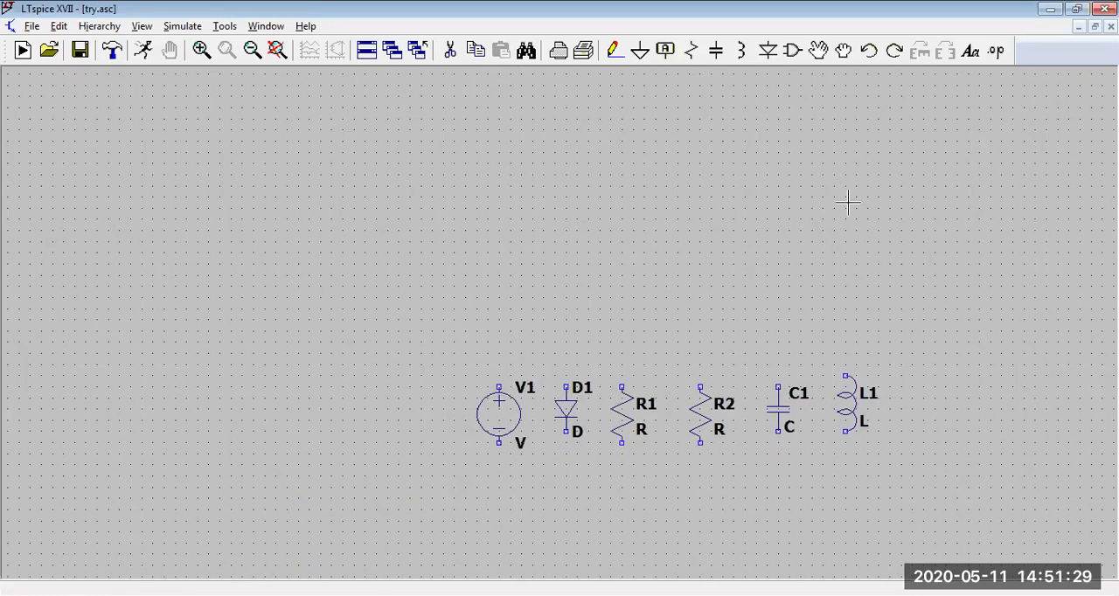
Step: Examine the component row at different zoom levels, from a close-up of the capacitor and inductor to the whole row
drag(483, 331, 332, 158)
scroll(876, 239, down, 1)
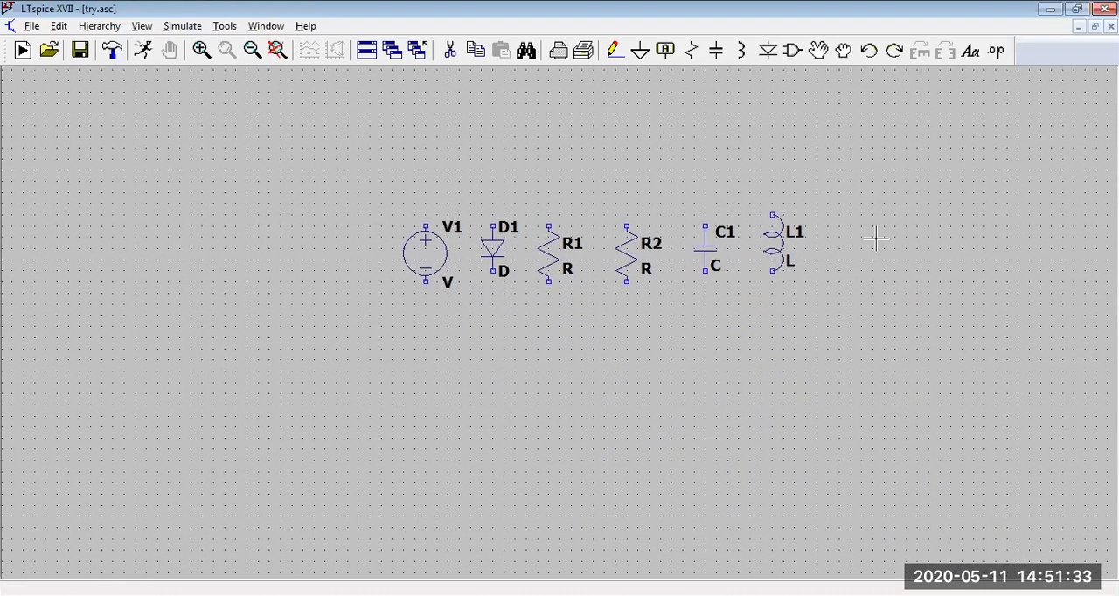
scroll(879, 234, up, 3)
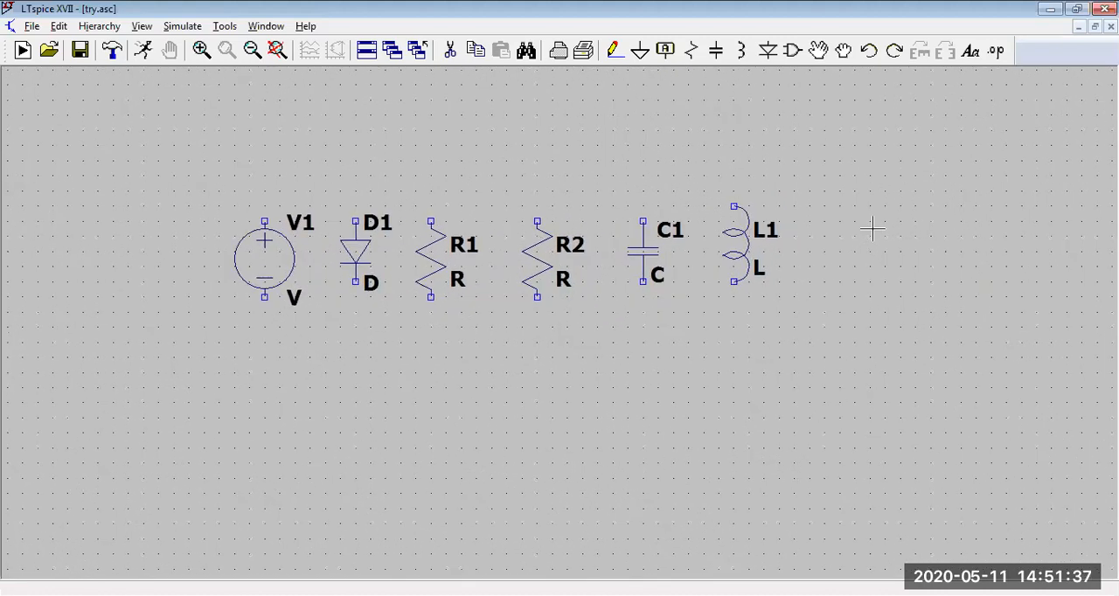
scroll(872, 231, up, 5)
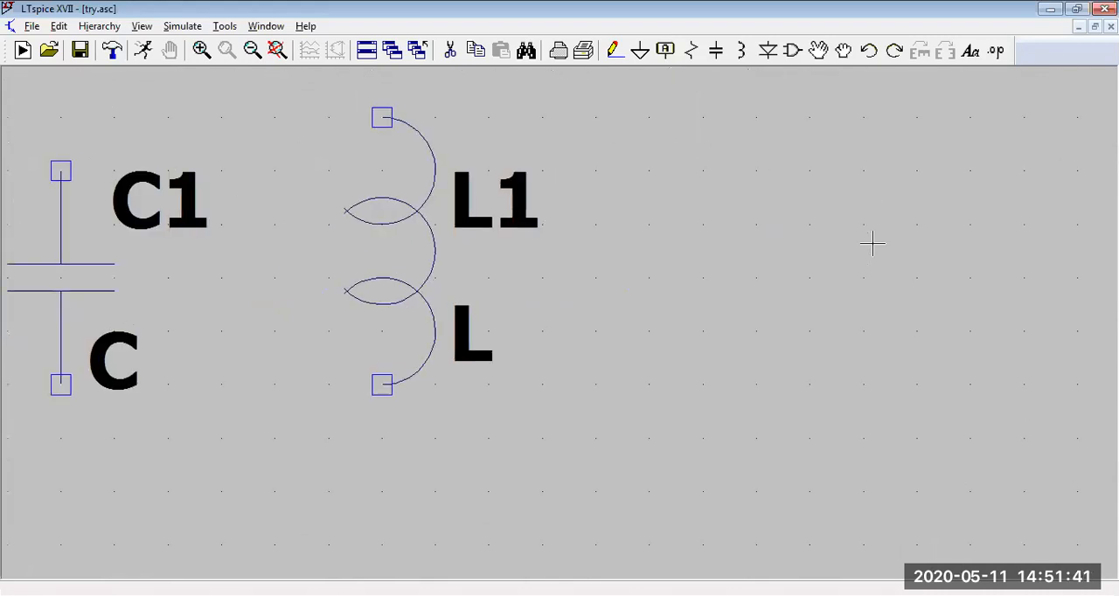
scroll(872, 245, up, 1)
scroll(872, 245, down, 4)
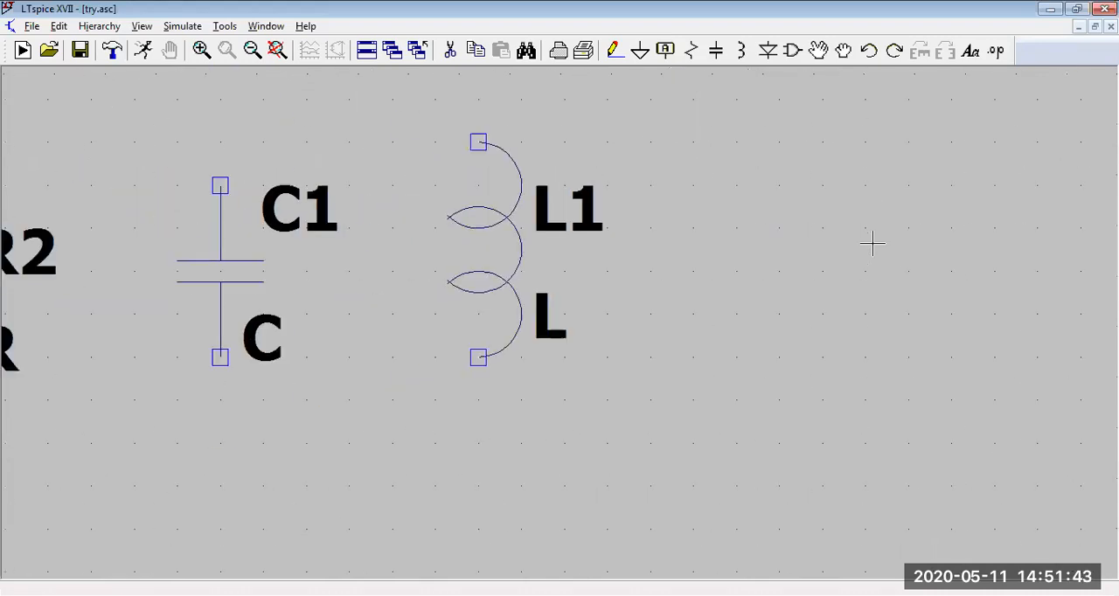
scroll(873, 244, up, 1)
scroll(873, 245, up, 1)
scroll(872, 245, down, 1)
scroll(872, 245, up, 2)
scroll(872, 247, up, 1)
scroll(873, 247, down, 1)
scroll(874, 245, up, 2)
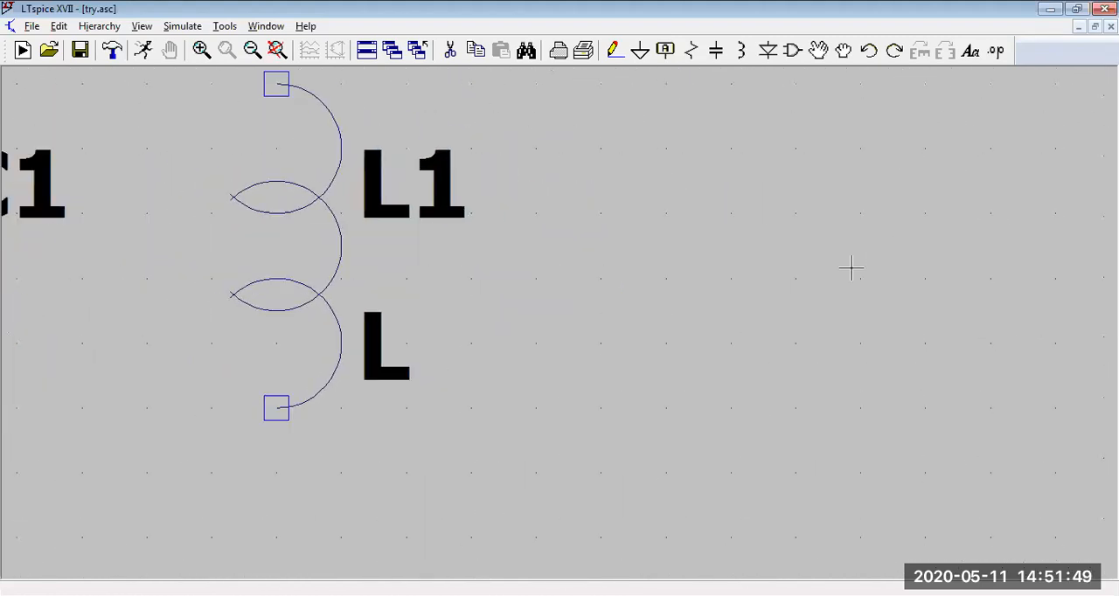
scroll(805, 256, down, 3)
scroll(811, 251, up, 1)
drag(609, 351, 733, 328)
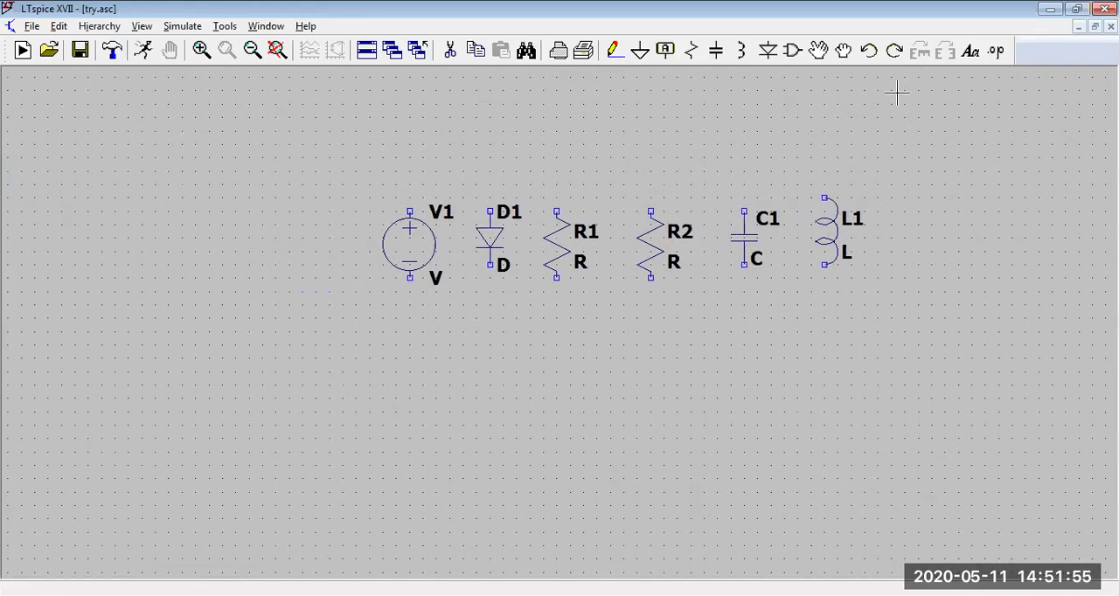
Step: Place one ground symbol in the empty area well below resistor R2
click(639, 51)
click(638, 212)
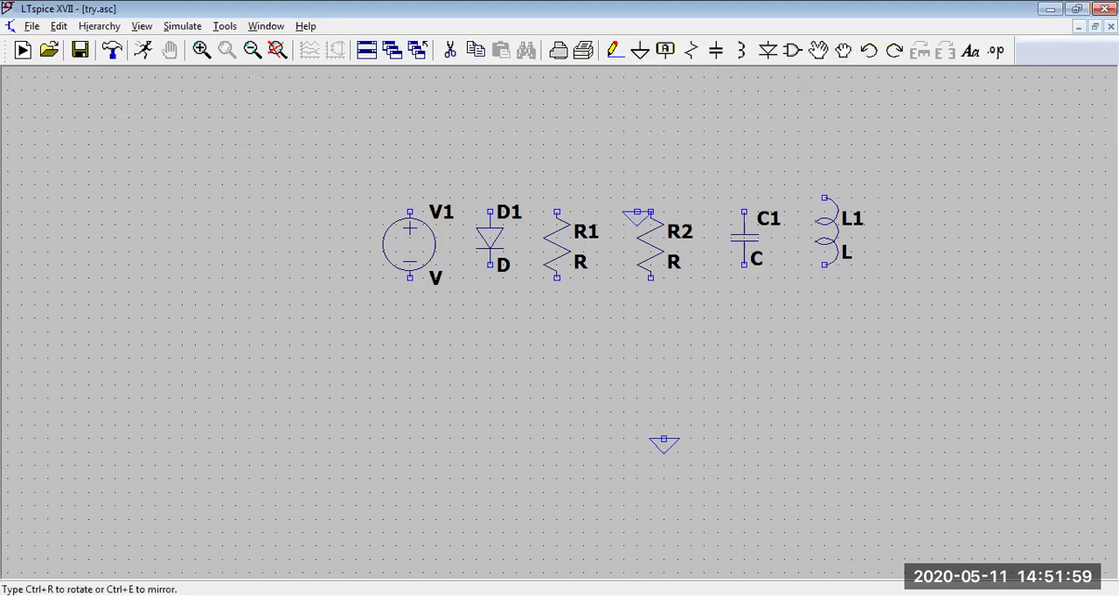
right_click(726, 408)
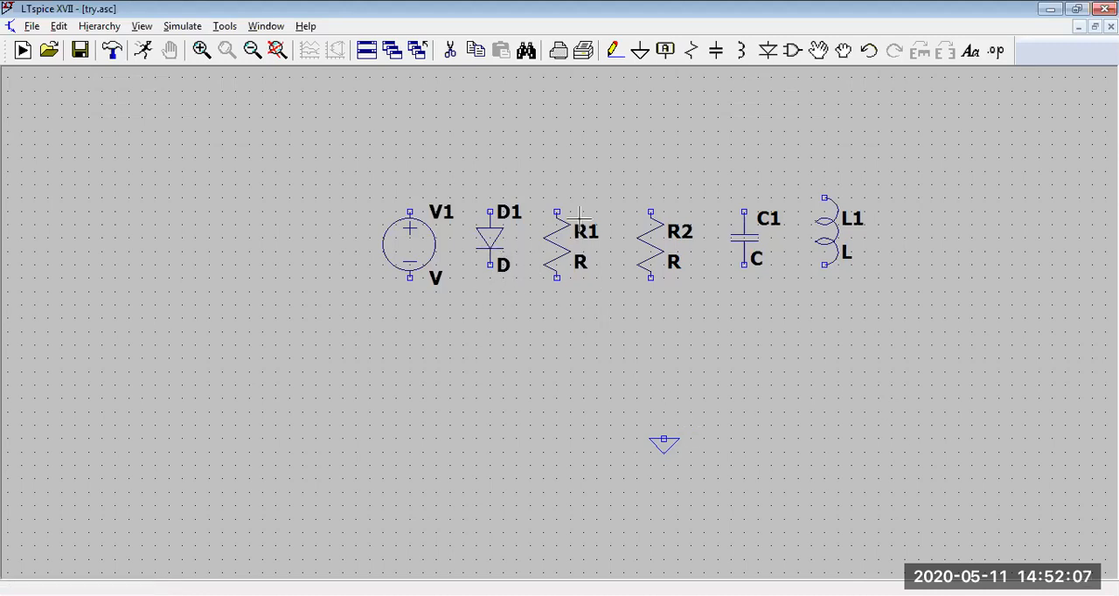
click(664, 50)
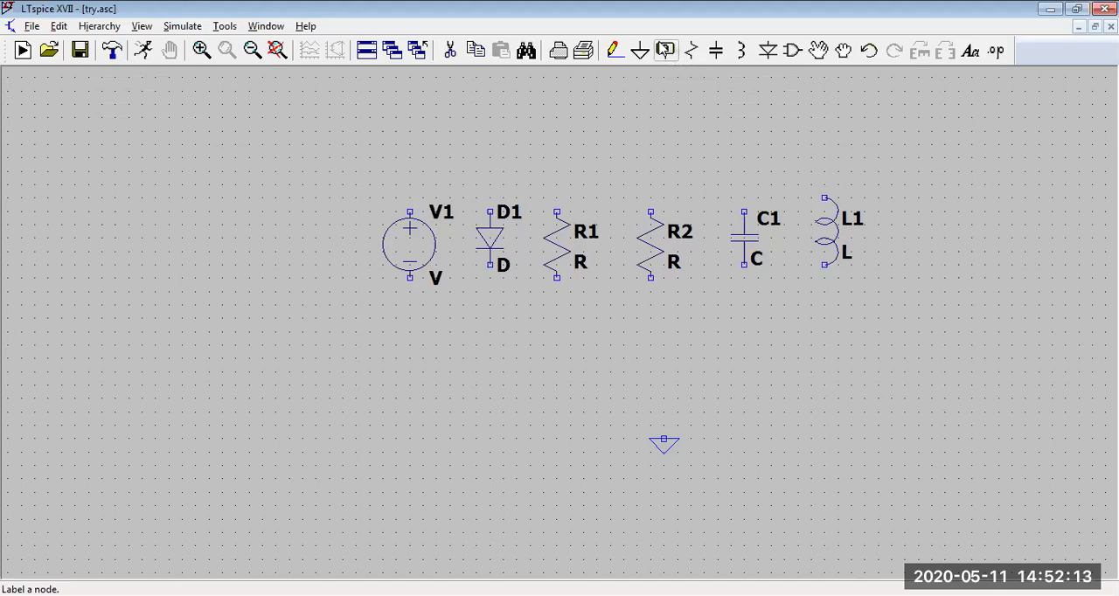
click(616, 51)
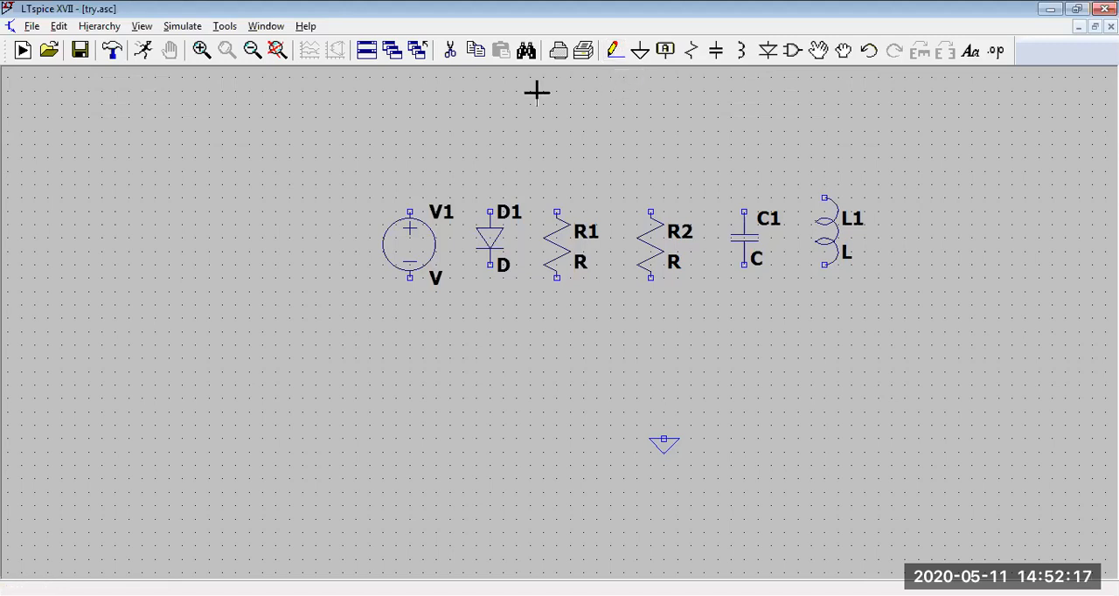
Step: Delete the diode D1, the capacitor C1 and the inductor L1 from the row
click(450, 52)
click(499, 248)
click(751, 243)
click(832, 232)
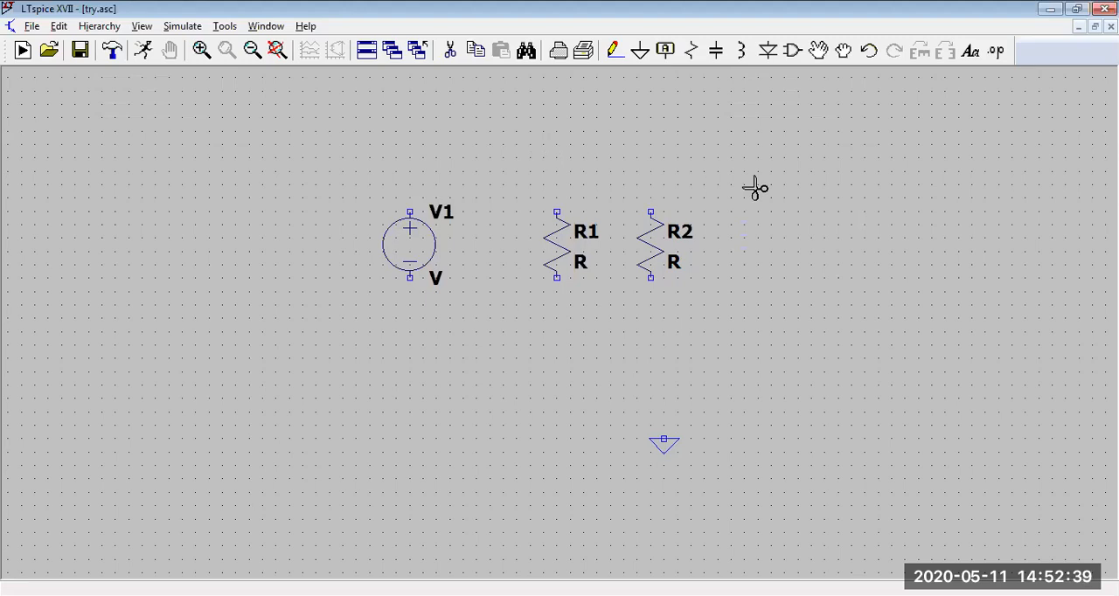
key(Escape)
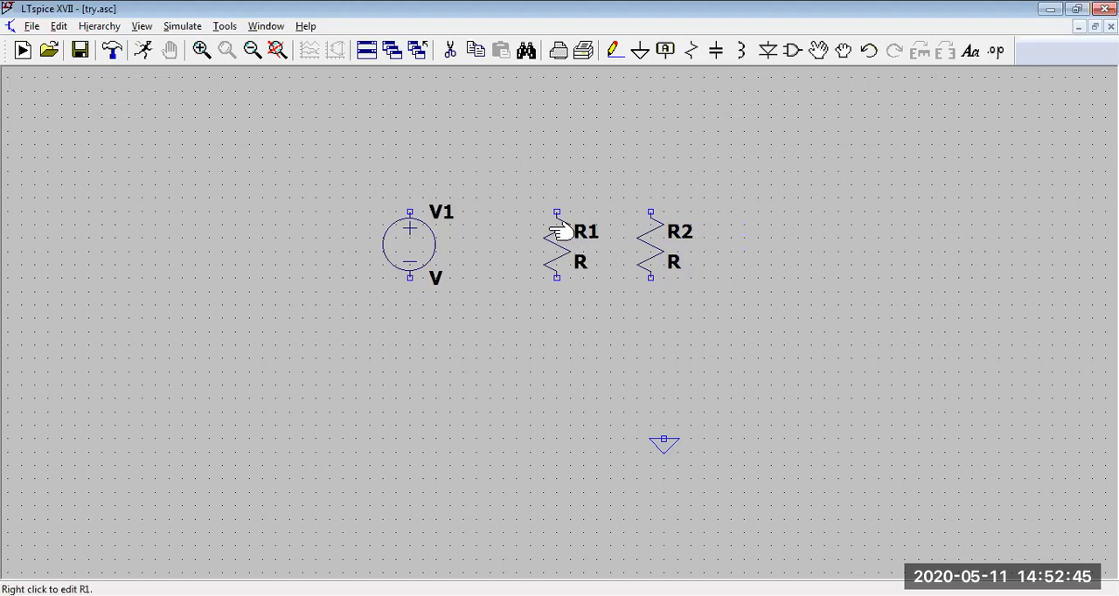
Step: Try moving resistor R1 above the gap between V1 and R2, rotated to horizontal, and undo that move
click(819, 49)
click(559, 255)
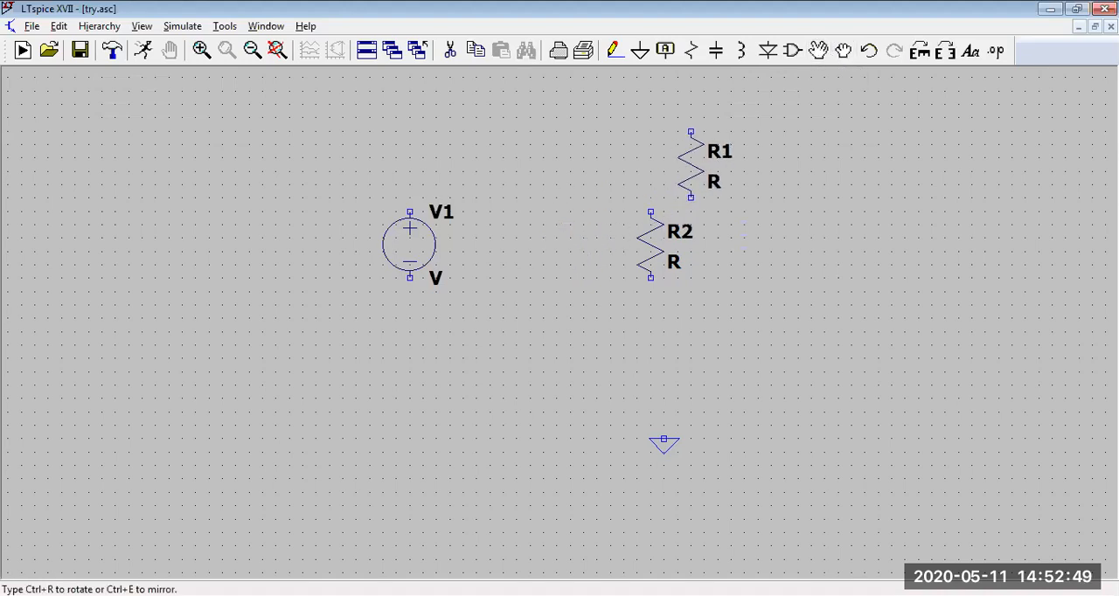
click(920, 55)
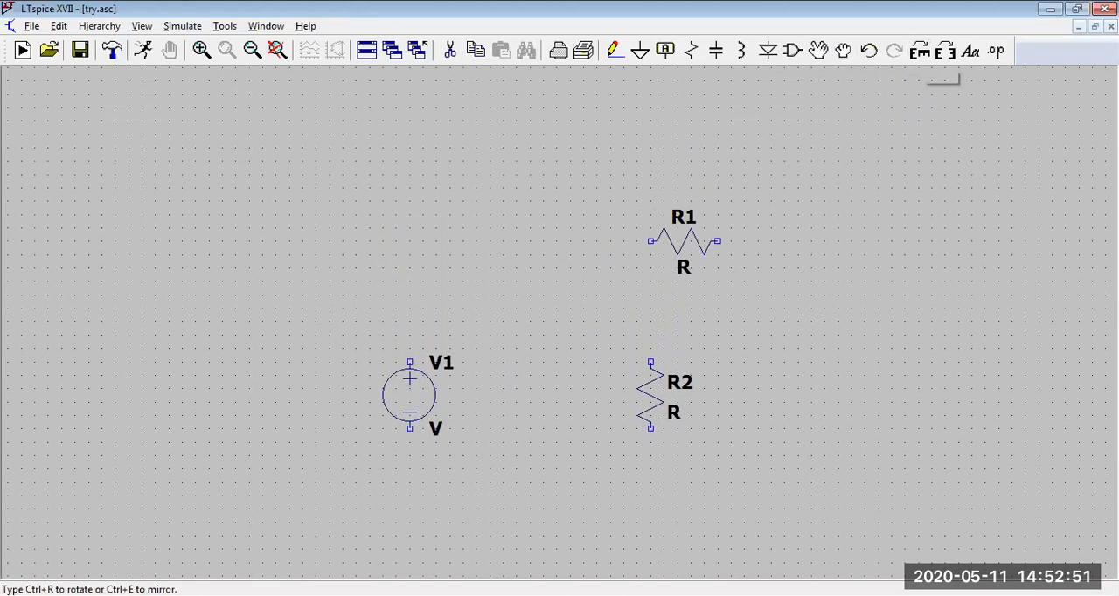
click(643, 281)
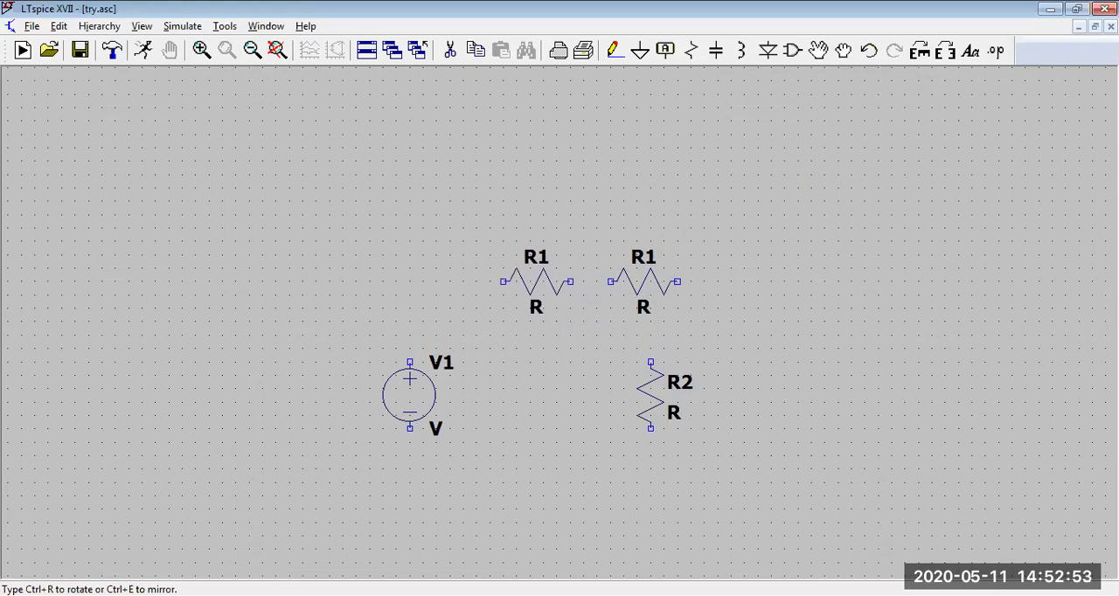
click(507, 281)
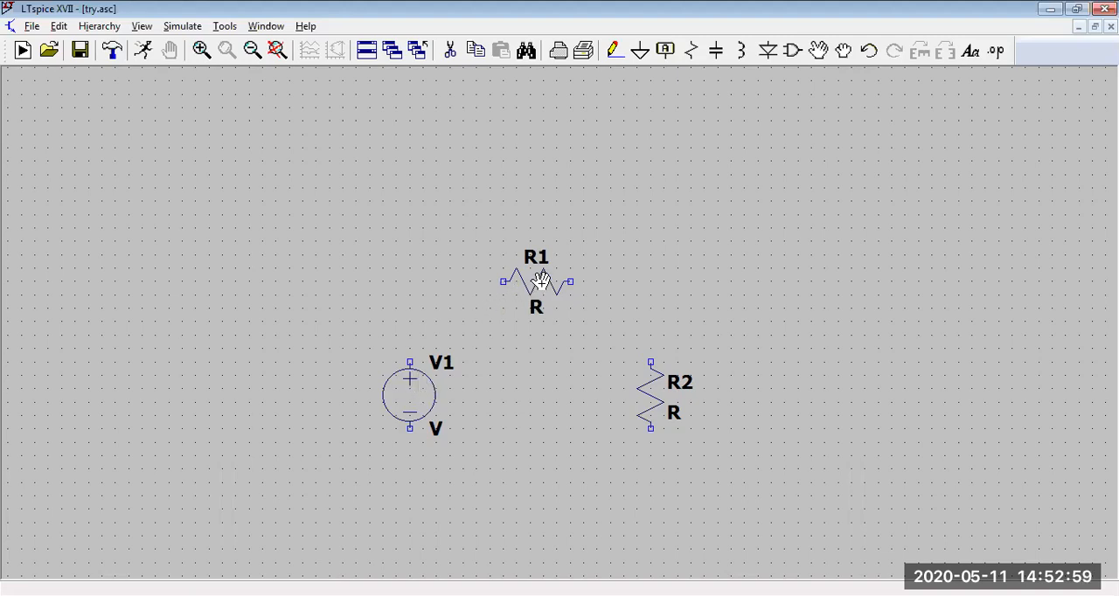
click(869, 51)
Step: Reposition resistor R1 vertically above R2 and shift the voltage source V1 up and slightly towards the resistors
click(843, 51)
mouse_move(567, 400)
mouse_down()
mouse_move(608, 329)
mouse_move(665, 282)
mouse_move(554, 395)
mouse_up()
click(556, 395)
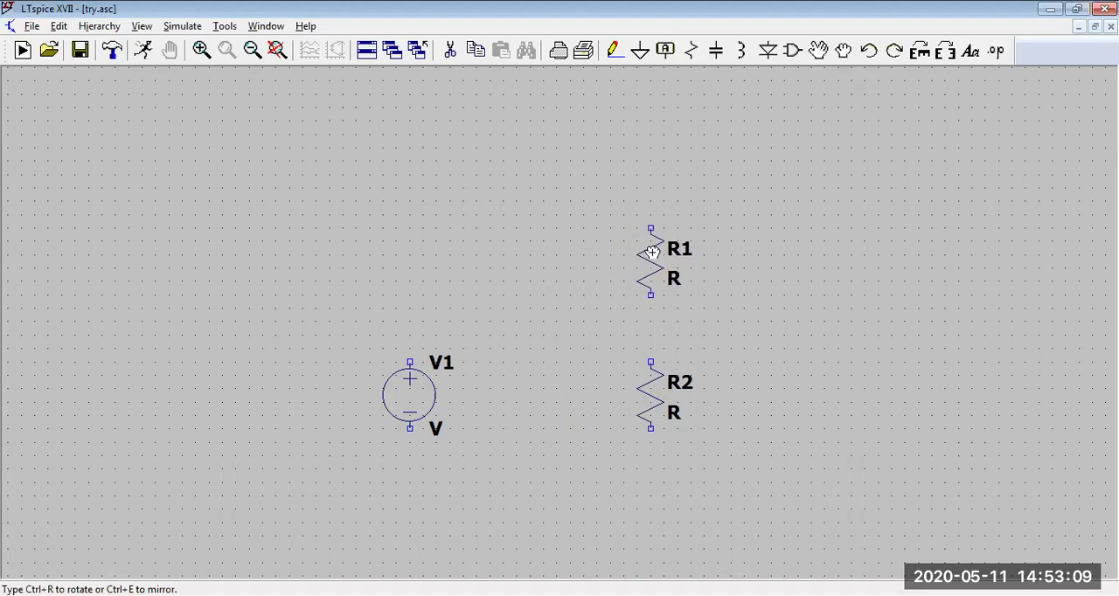
click(652, 253)
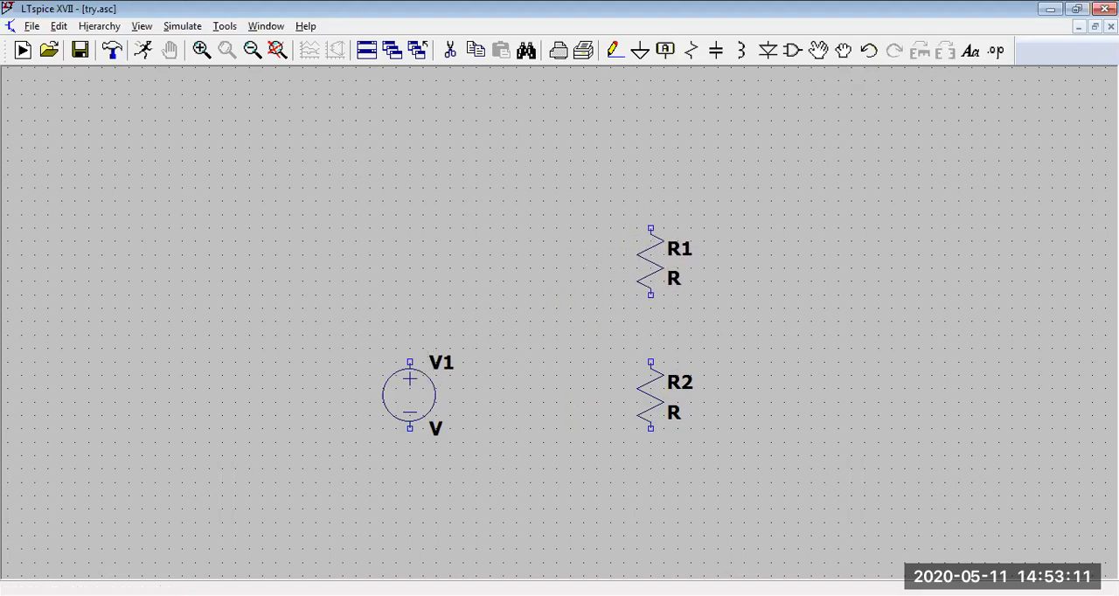
click(428, 370)
click(468, 290)
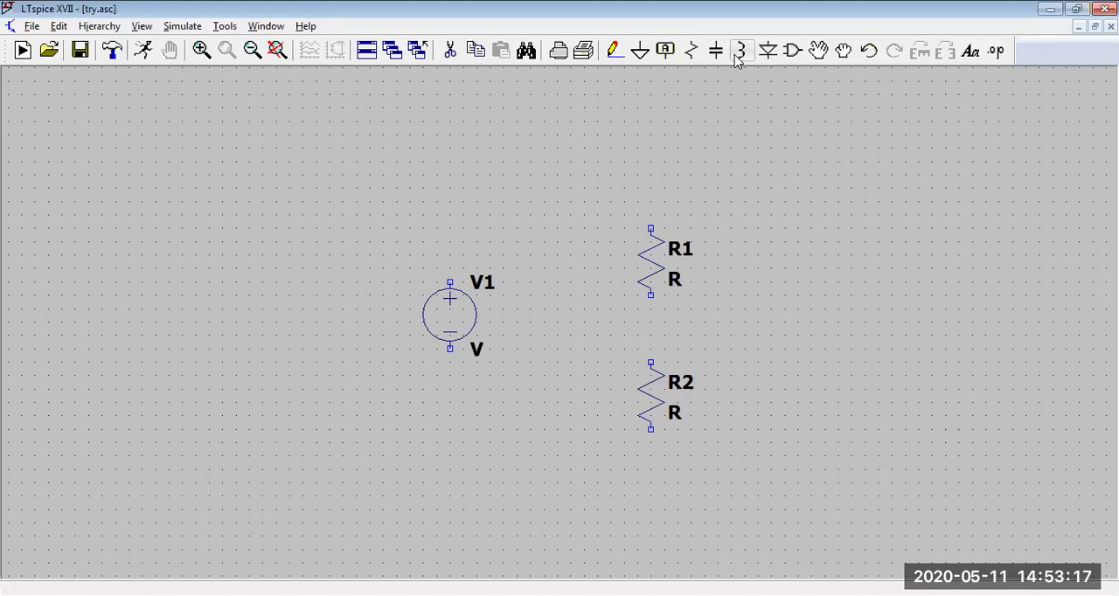
Step: Add a third resistor, rotated to horizontal, between V1 and R1 and level with R1's upper terminal
click(691, 52)
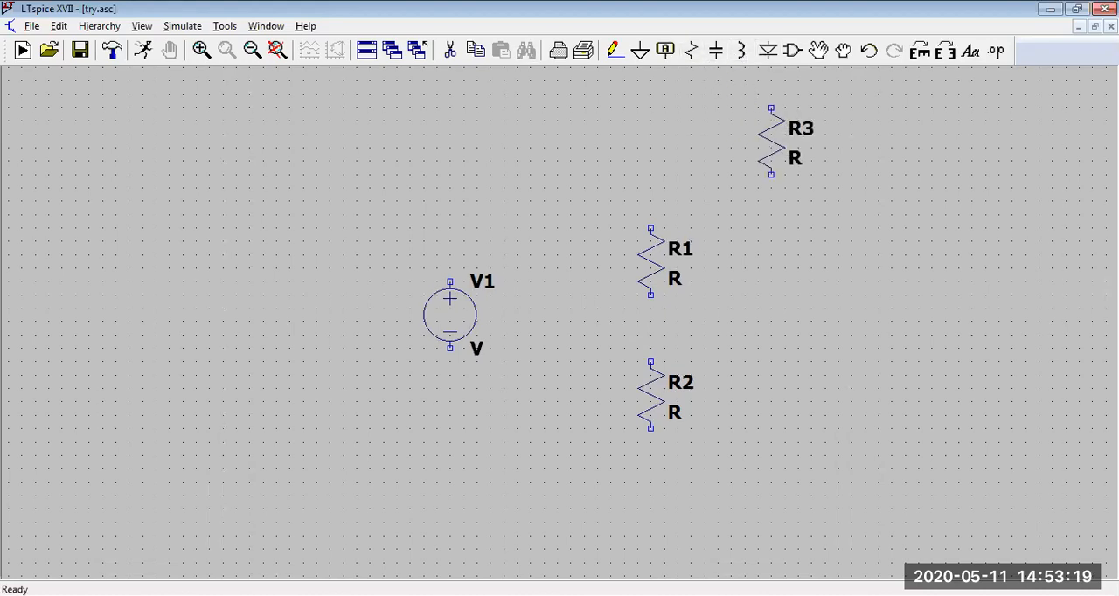
key(Escape)
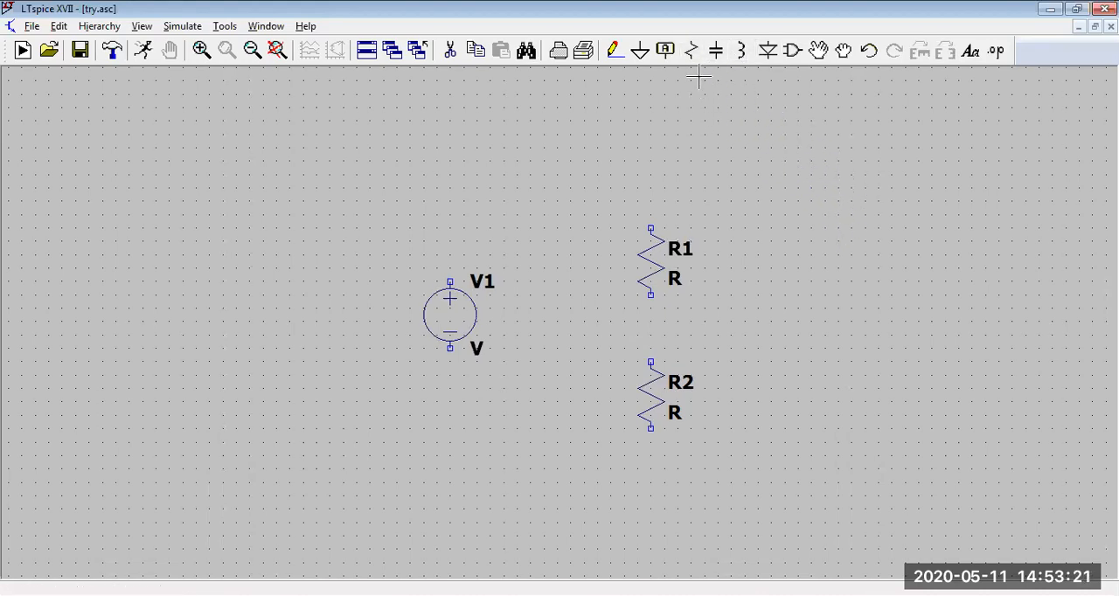
click(691, 51)
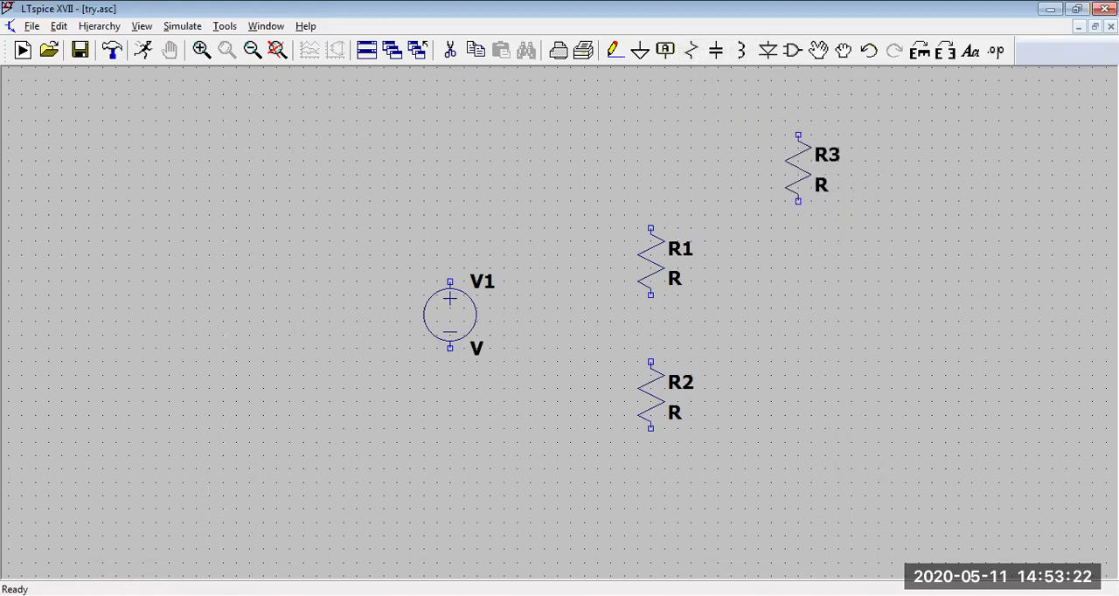
click(920, 51)
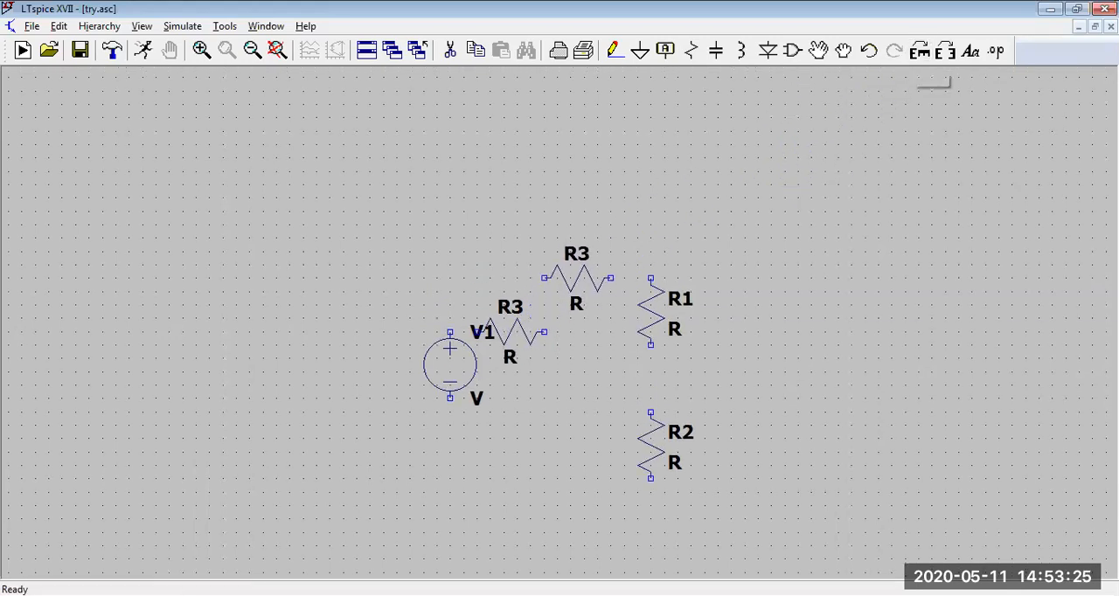
click(581, 281)
key(Escape)
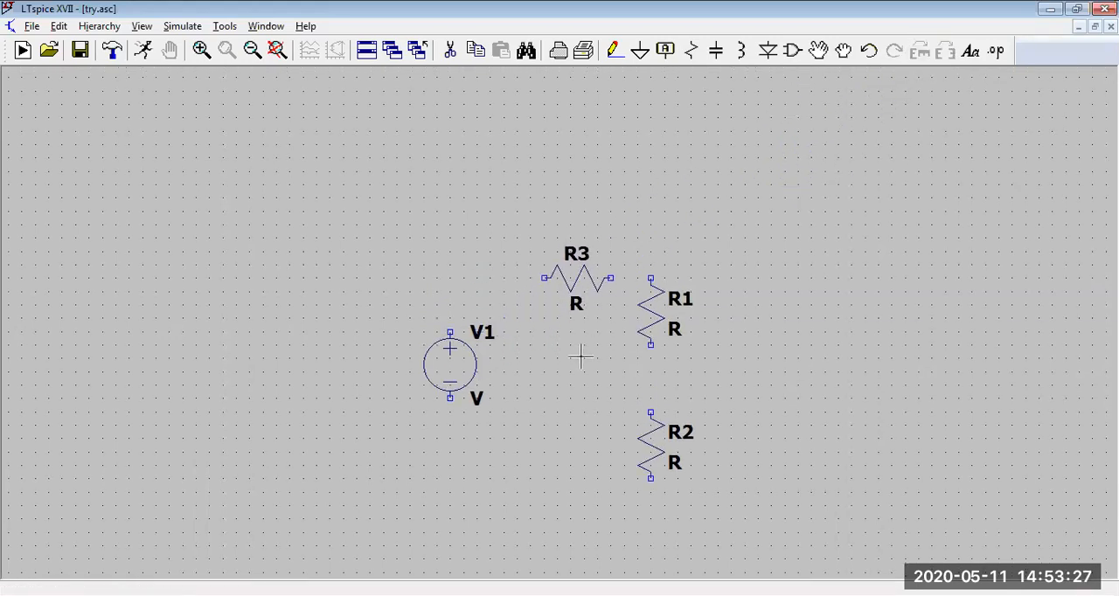
Step: Move the ground symbol up to just below the circuit, midway between the voltage source and resistor R2
scroll(886, 313, up, 1)
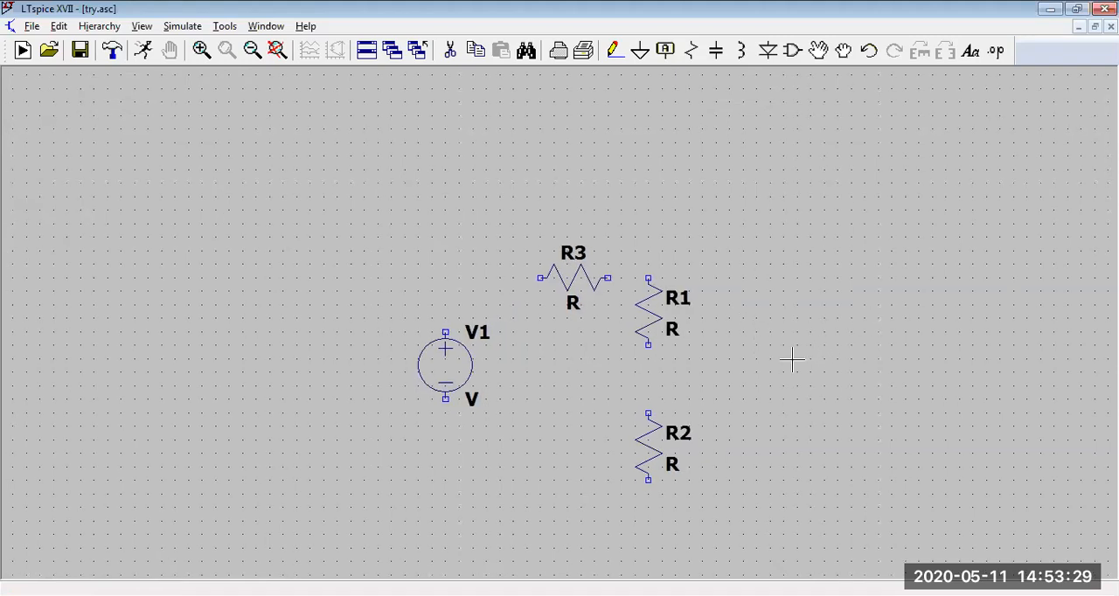
drag(704, 404, 704, 292)
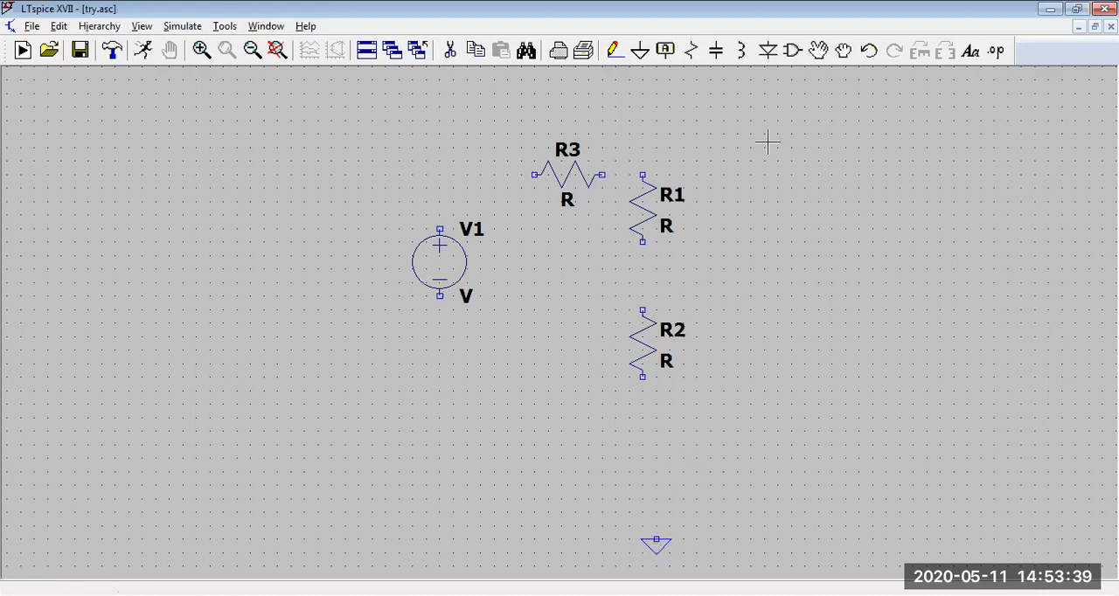
click(818, 50)
drag(653, 552, 542, 457)
click(651, 547)
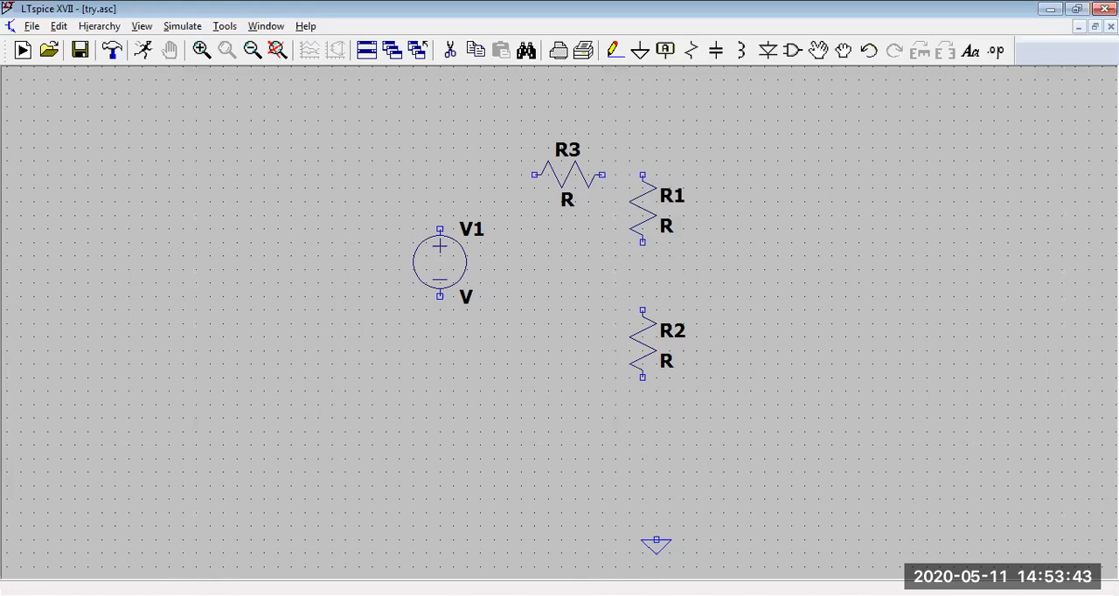
click(532, 439)
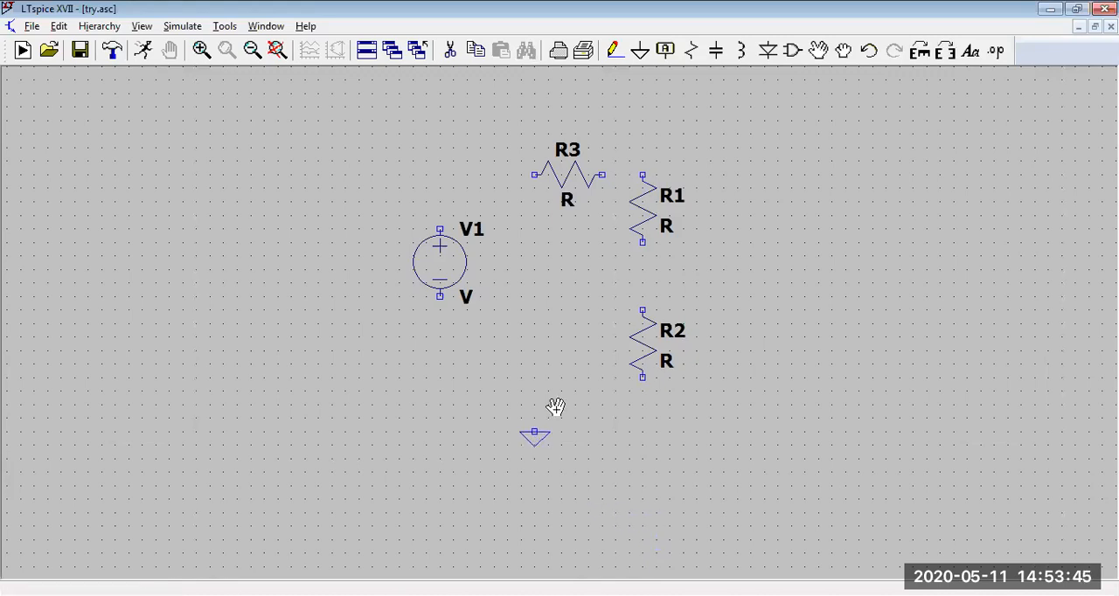
Step: Wire V1's positive terminal through R3 to the upper end of R1, and connect R1's lower end to R2
click(613, 51)
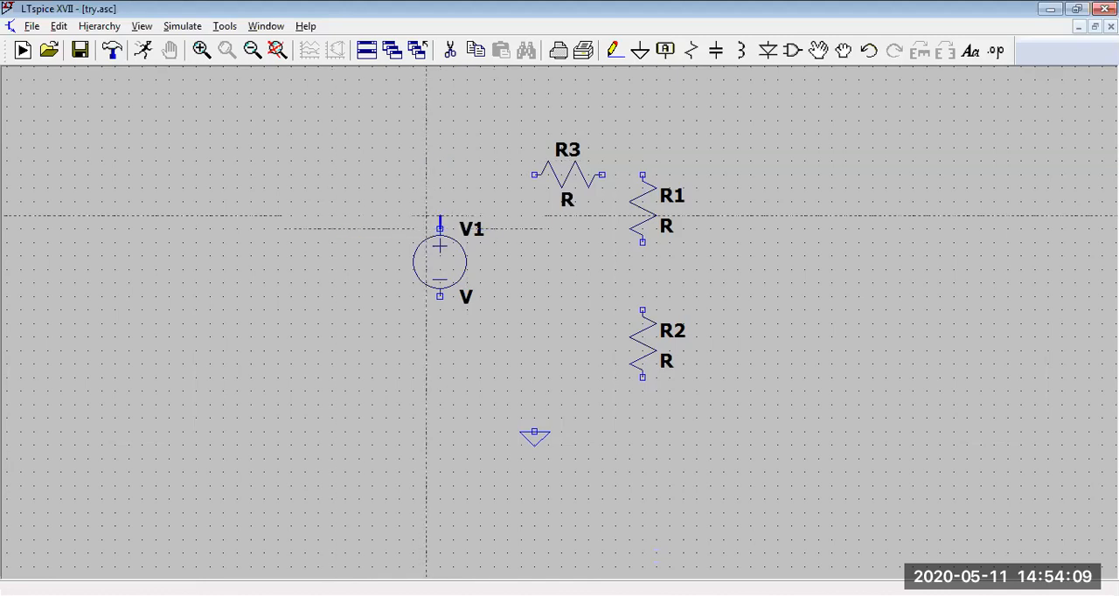
click(439, 175)
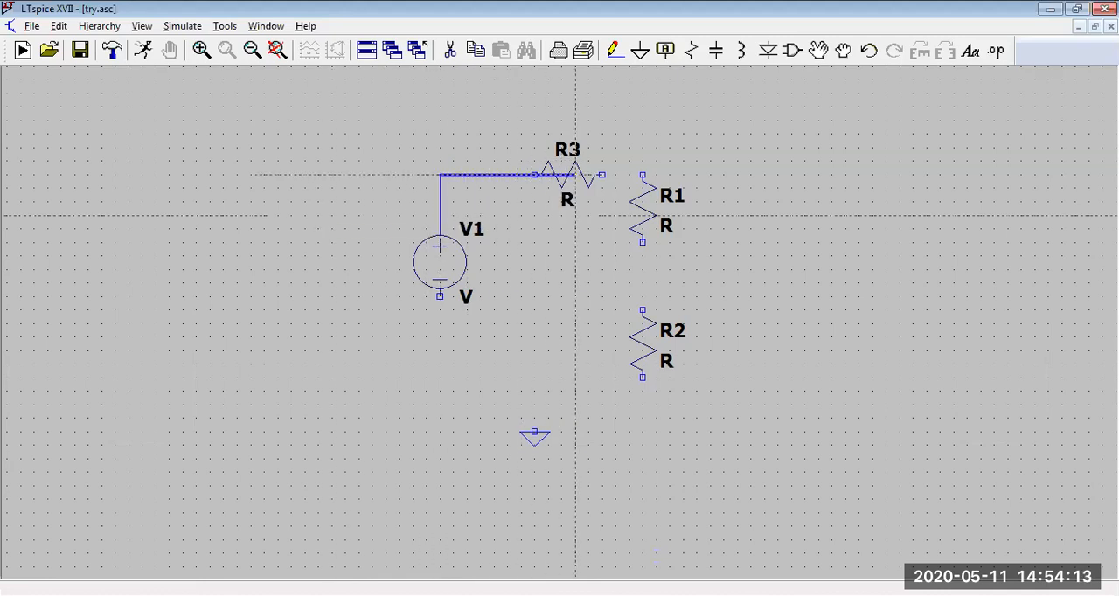
click(642, 175)
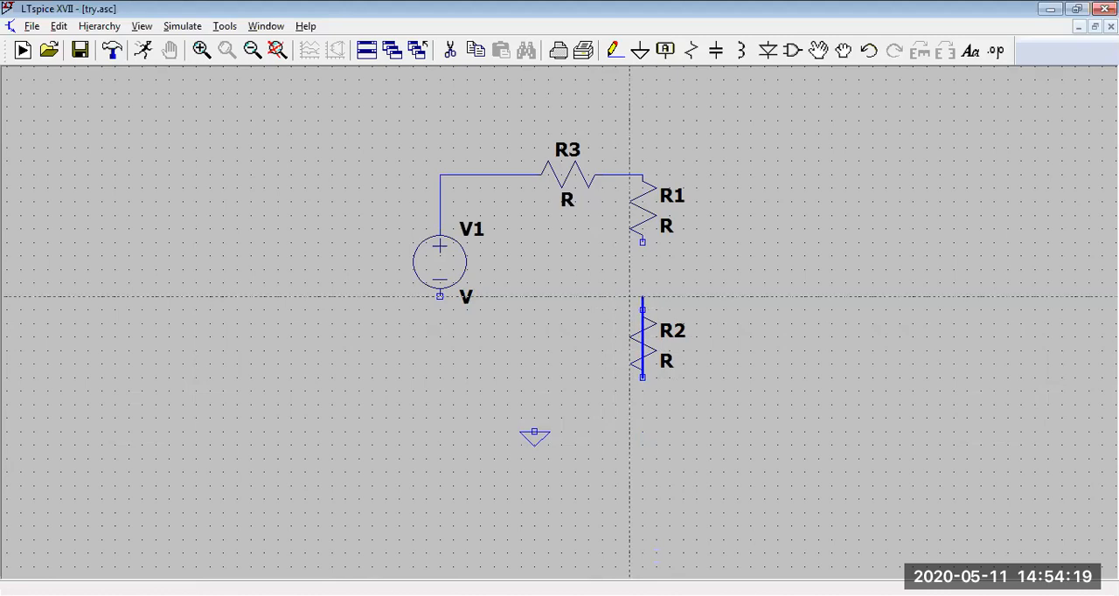
right_click(642, 257)
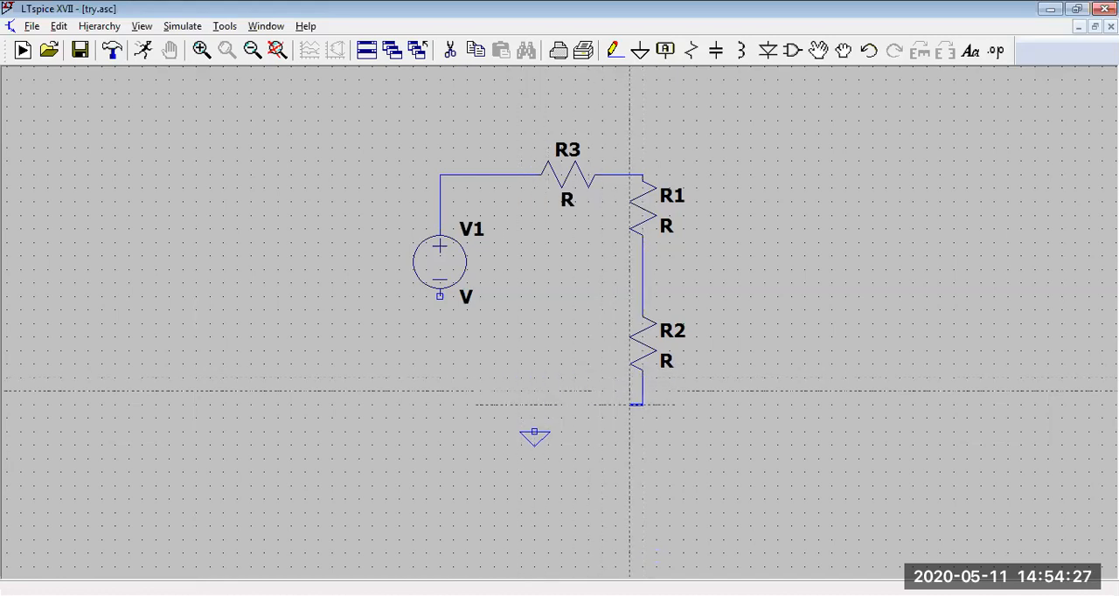
Step: Wire R2's lower end back to V1's negative terminal and connect the ground symbol to that return wire
click(441, 407)
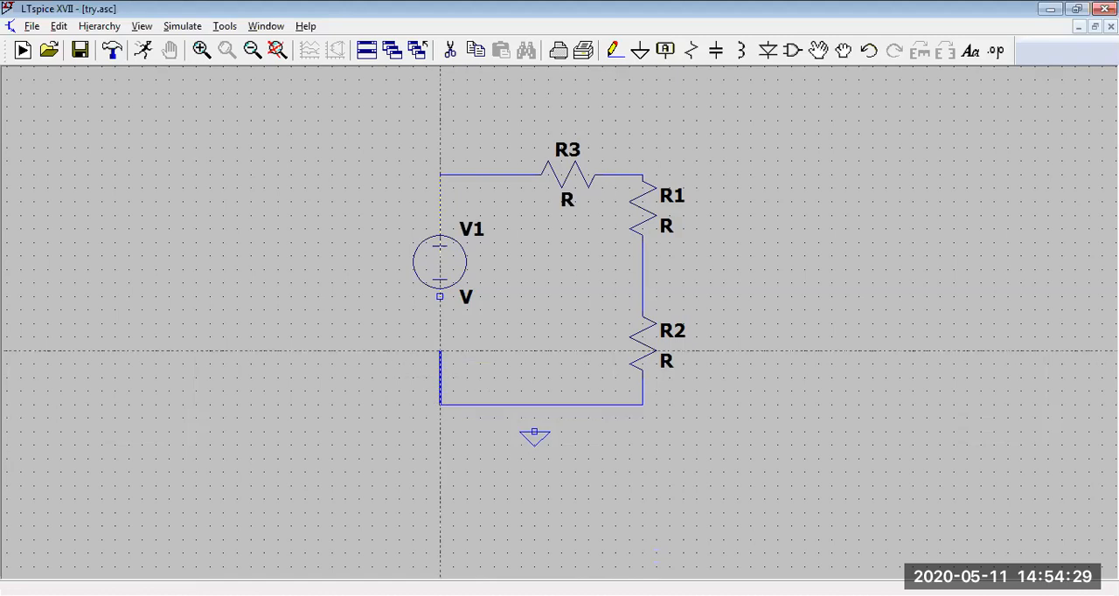
click(440, 296)
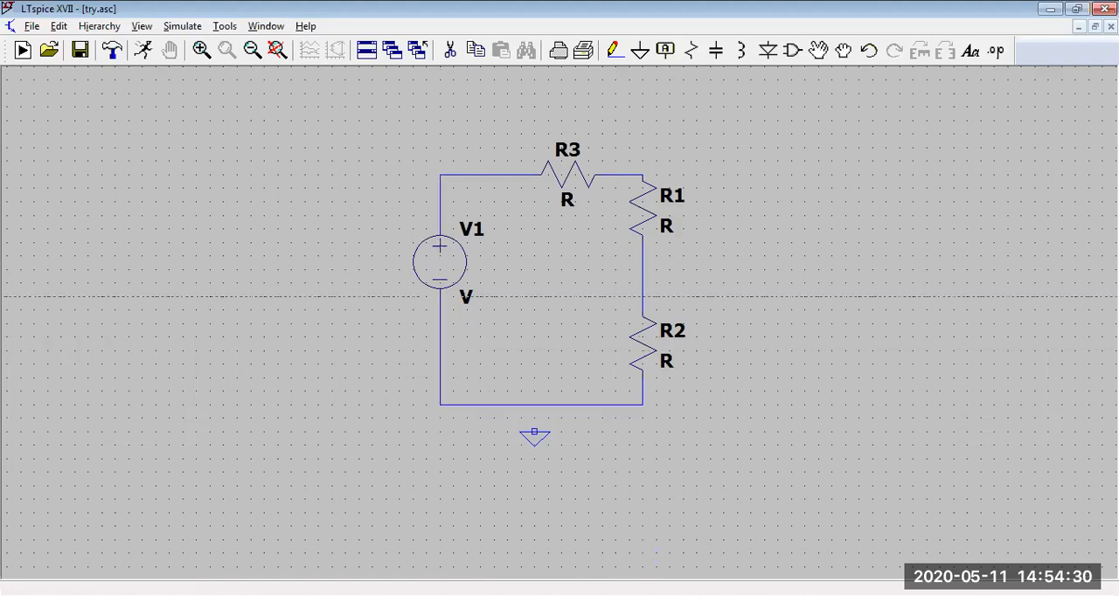
click(534, 404)
Step: Label the net between R3 and R1 as A, placing the label on the wire near R1's upper end
key(Escape)
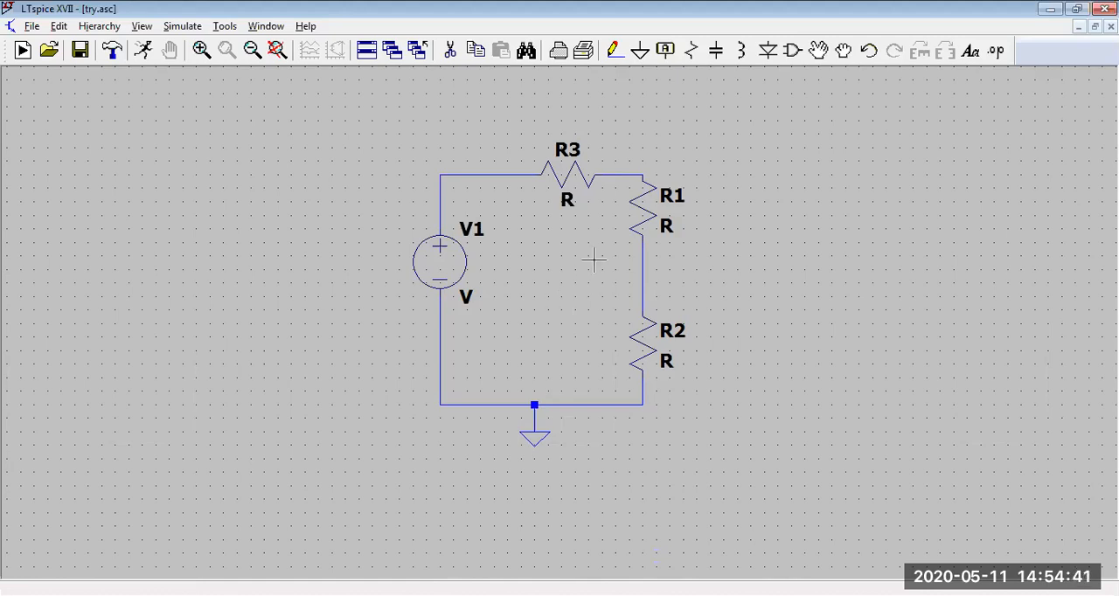
click(665, 52)
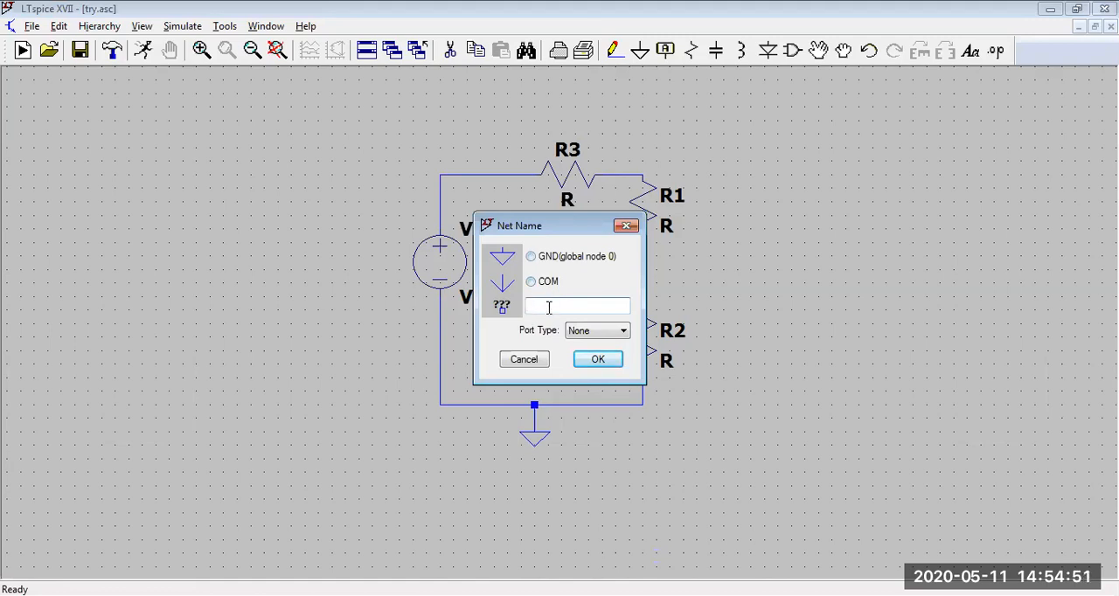
click(596, 361)
click(629, 175)
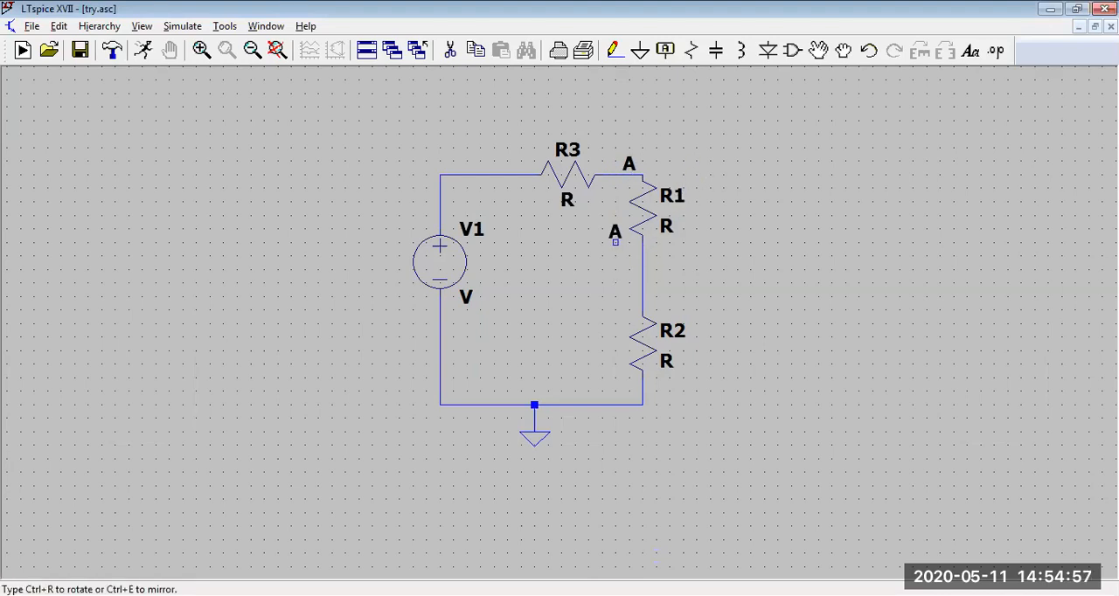
Step: Label the net between R1 and R2 as B, rotating the label to run along the vertical wire
click(666, 50)
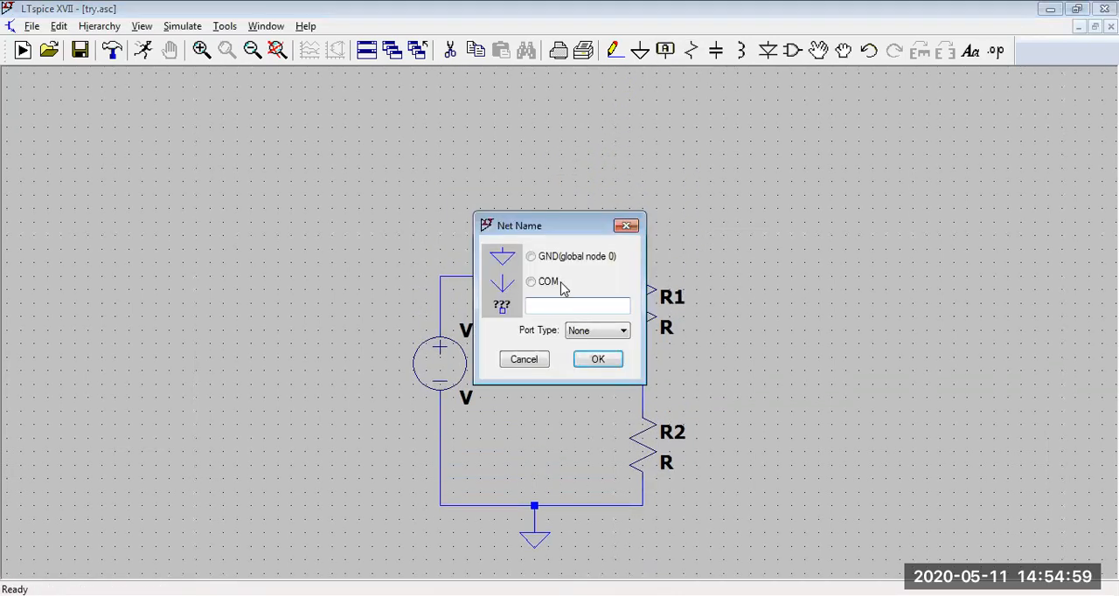
click(595, 359)
key(ctrl+r)
click(642, 370)
key(Escape)
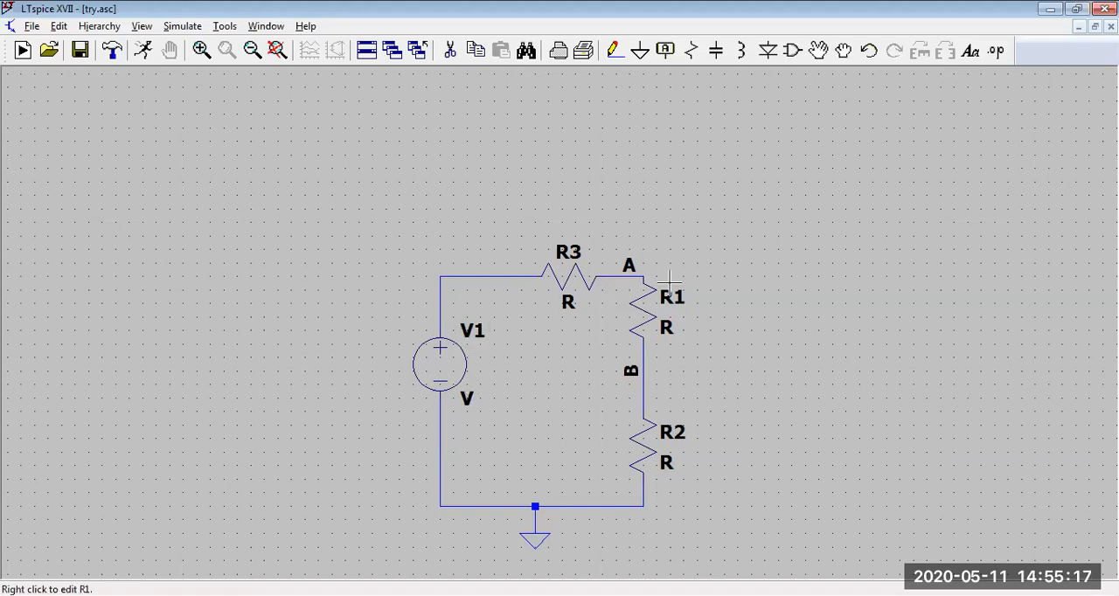
Step: Move the whole circuit as a block toward the left side of the schematic sheet
drag(810, 383, 803, 298)
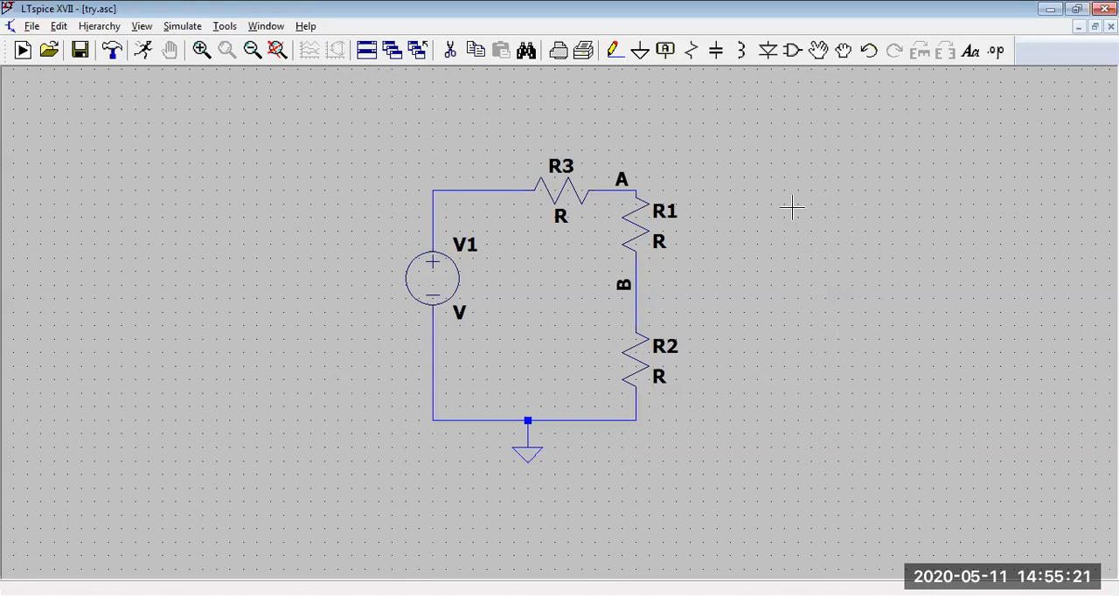
drag(342, 132, 719, 527)
click(819, 50)
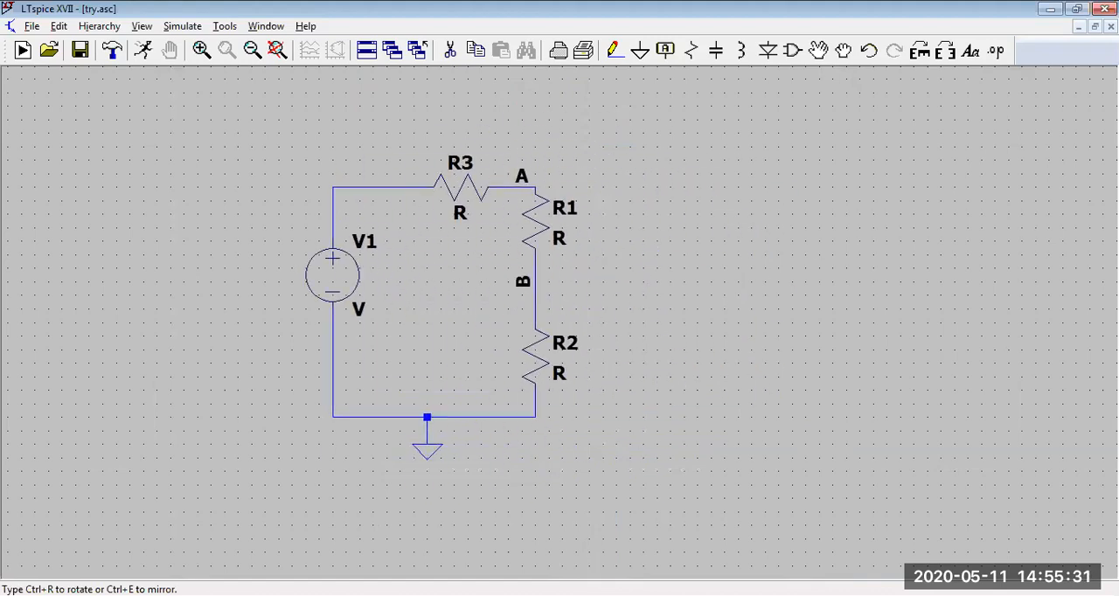
click(199, 289)
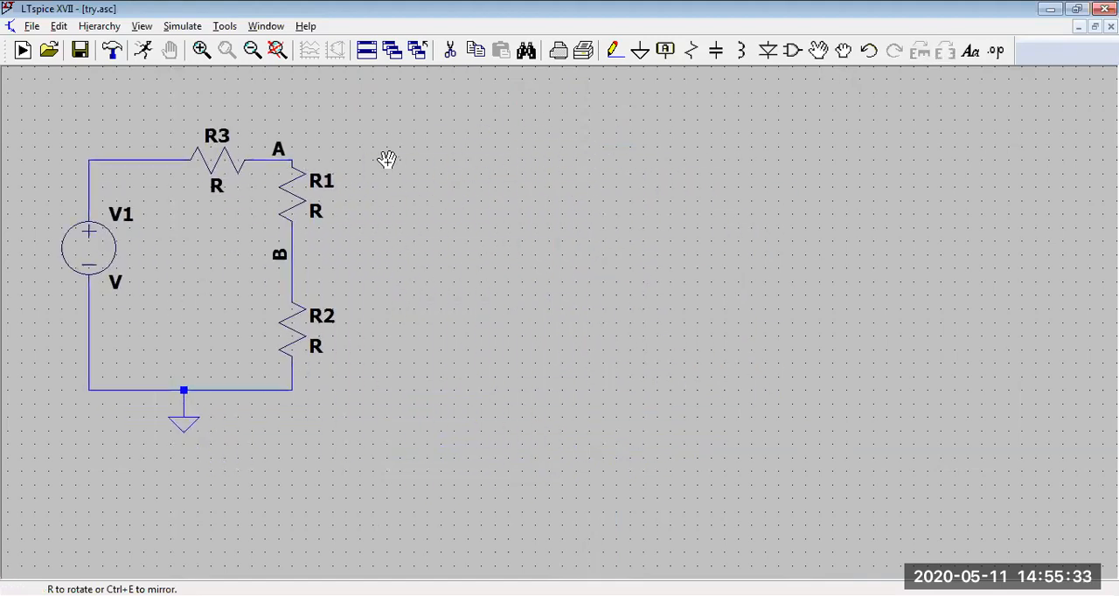
Step: Try to move the whole circuit as a block again, and undo the move
click(478, 51)
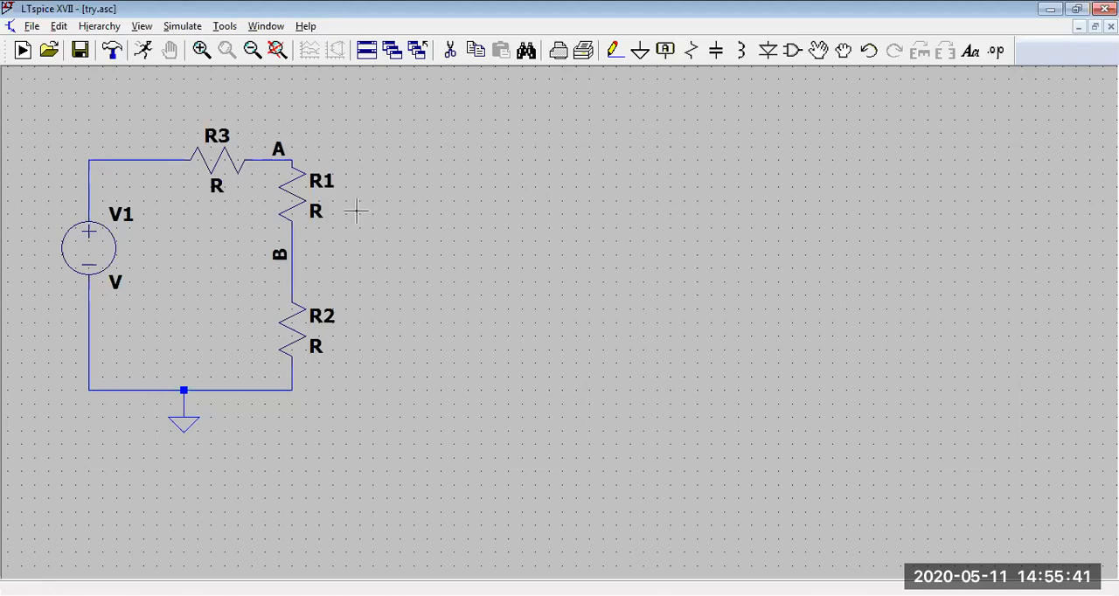
mouse_move(49, 125)
mouse_down()
mouse_move(75, 213)
mouse_move(80, 125)
mouse_move(63, 127)
mouse_up()
click(818, 48)
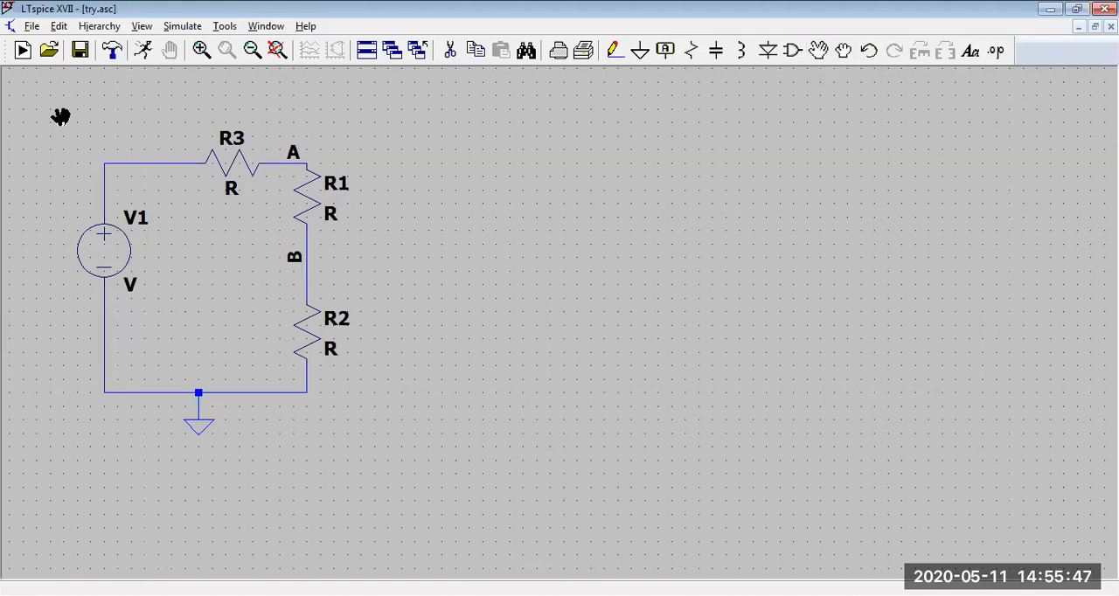
drag(75, 122, 367, 472)
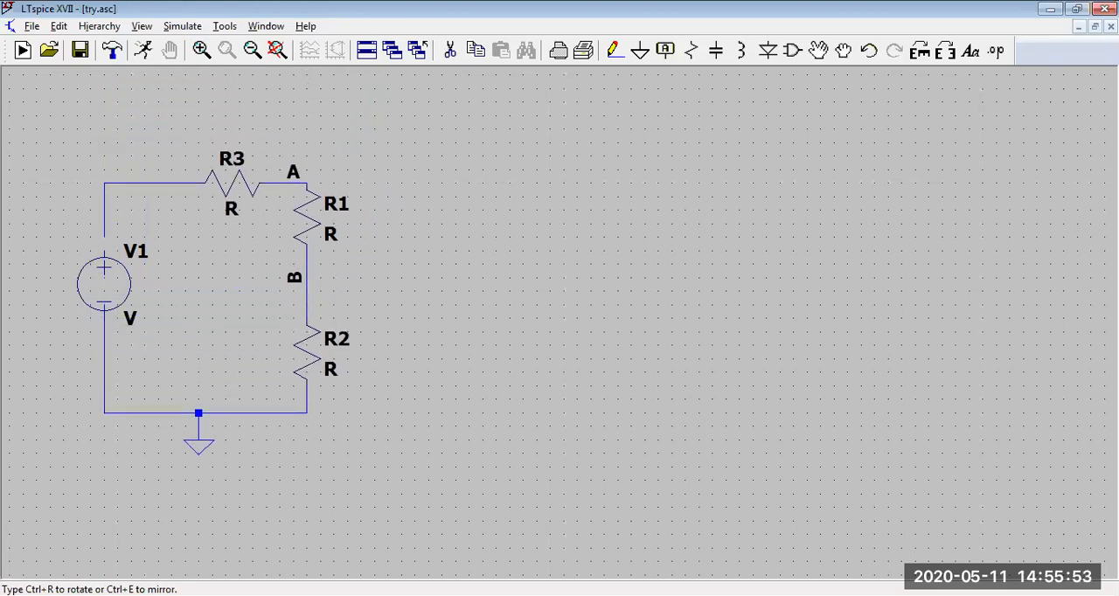
click(220, 322)
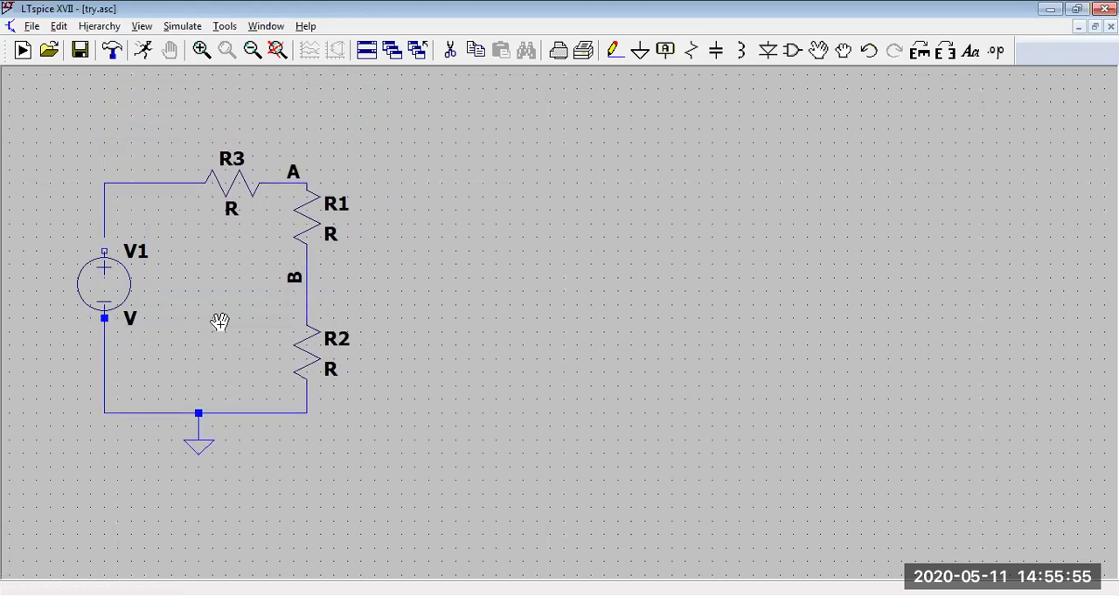
click(869, 51)
Step: Move the complete circuit, including its net labels and ground, a short distance to the right as one block
click(818, 50)
drag(26, 129, 425, 544)
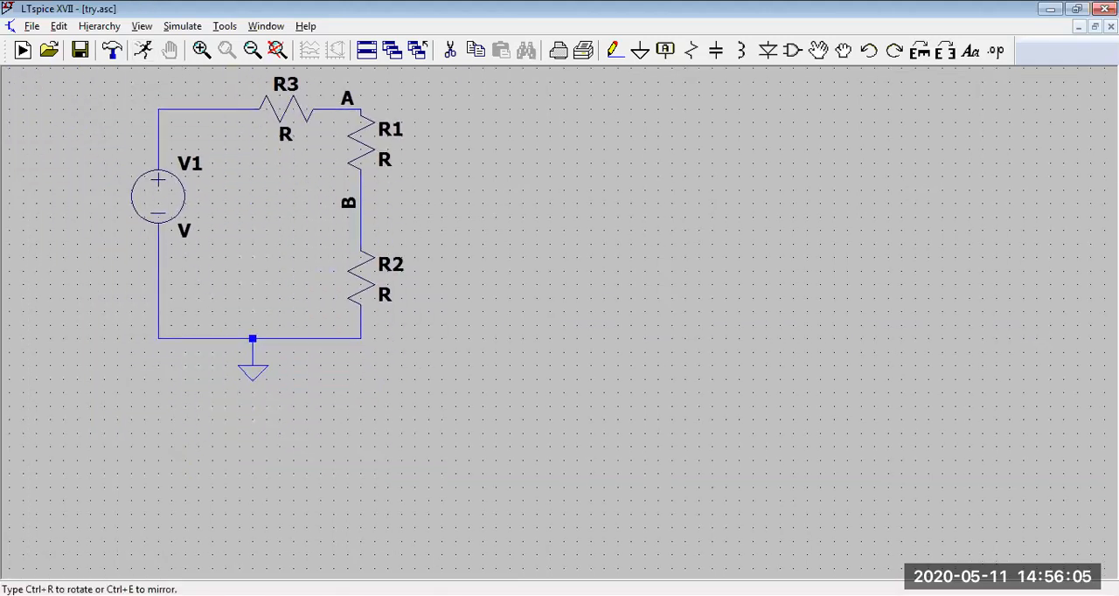
click(315, 325)
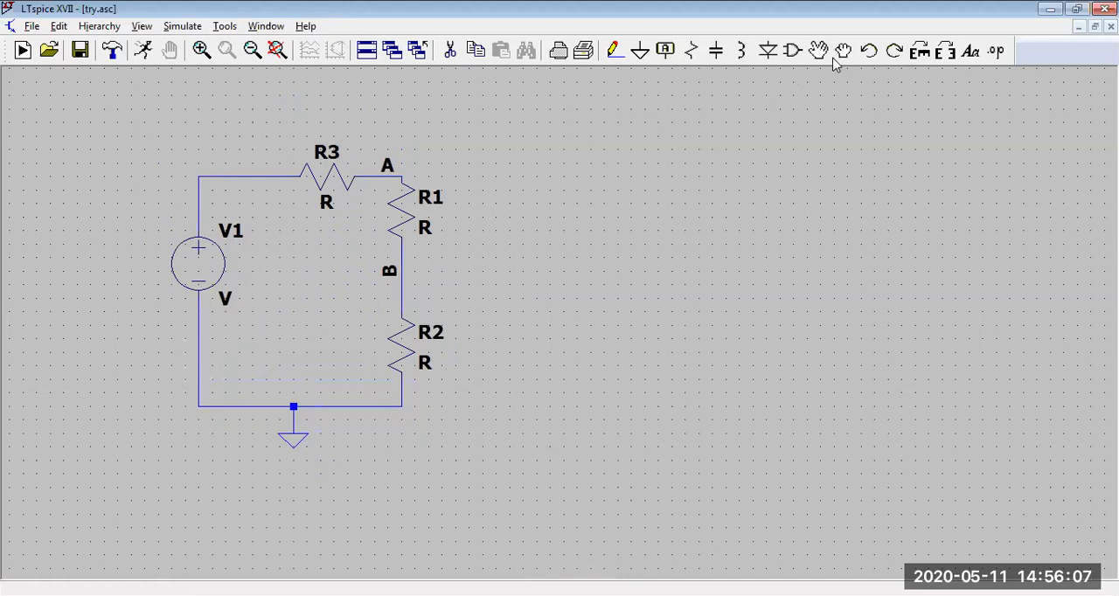
click(819, 44)
drag(114, 111, 475, 471)
click(257, 274)
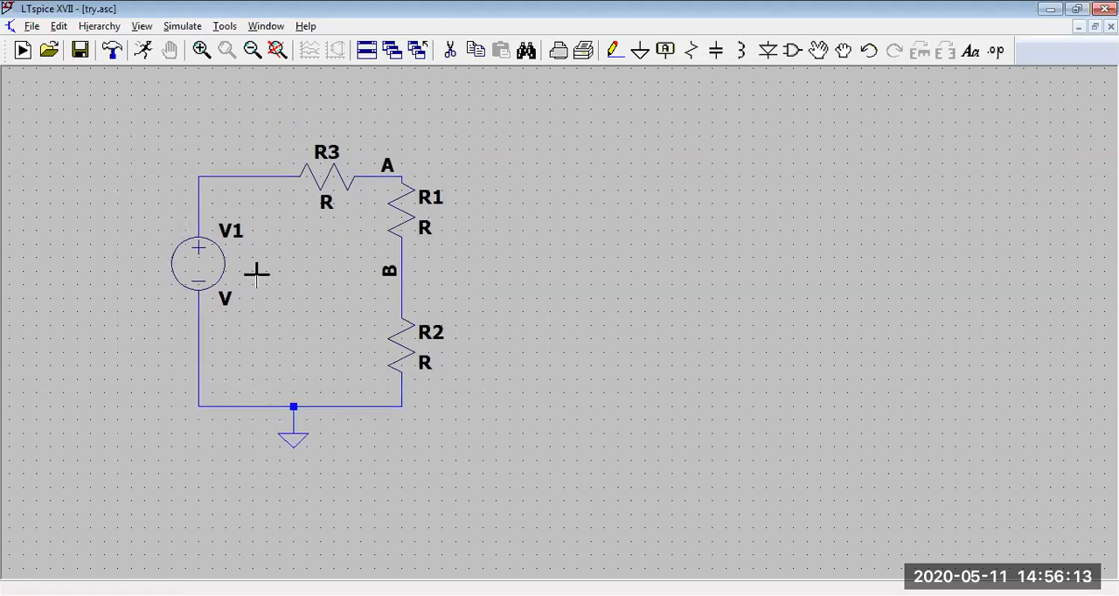
right_click(264, 276)
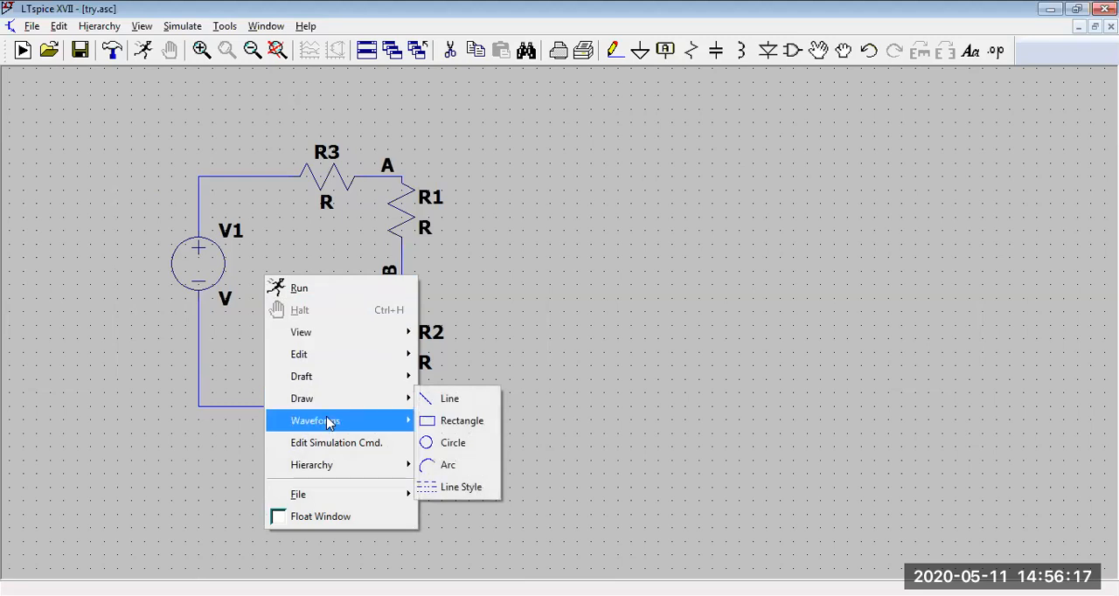
click(529, 253)
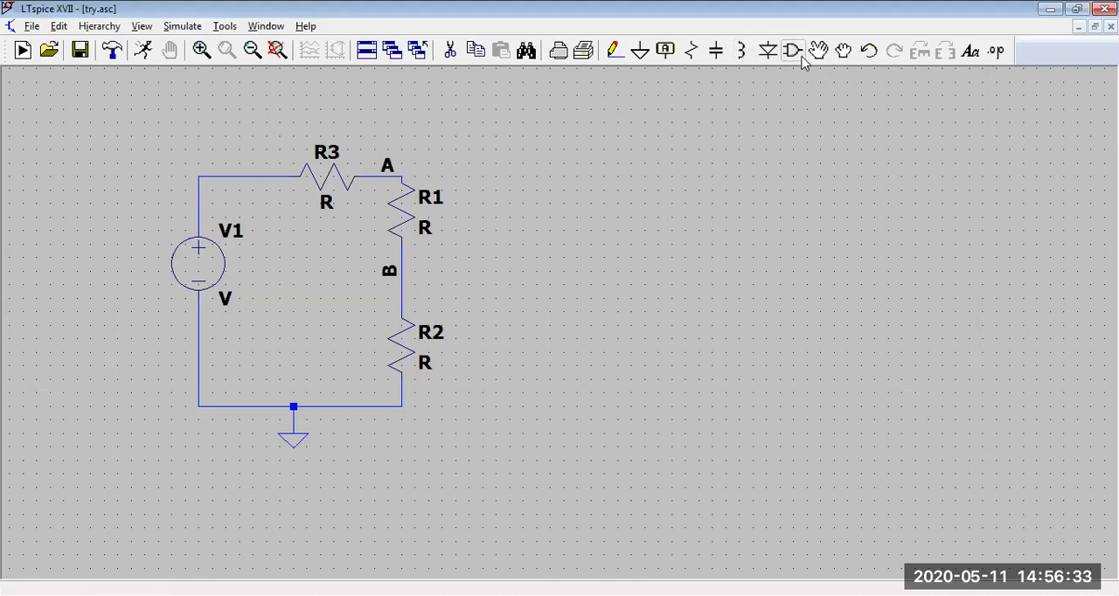
Step: Try dragging R1 and R2 far to the right with their wires still attached
click(846, 52)
click(400, 203)
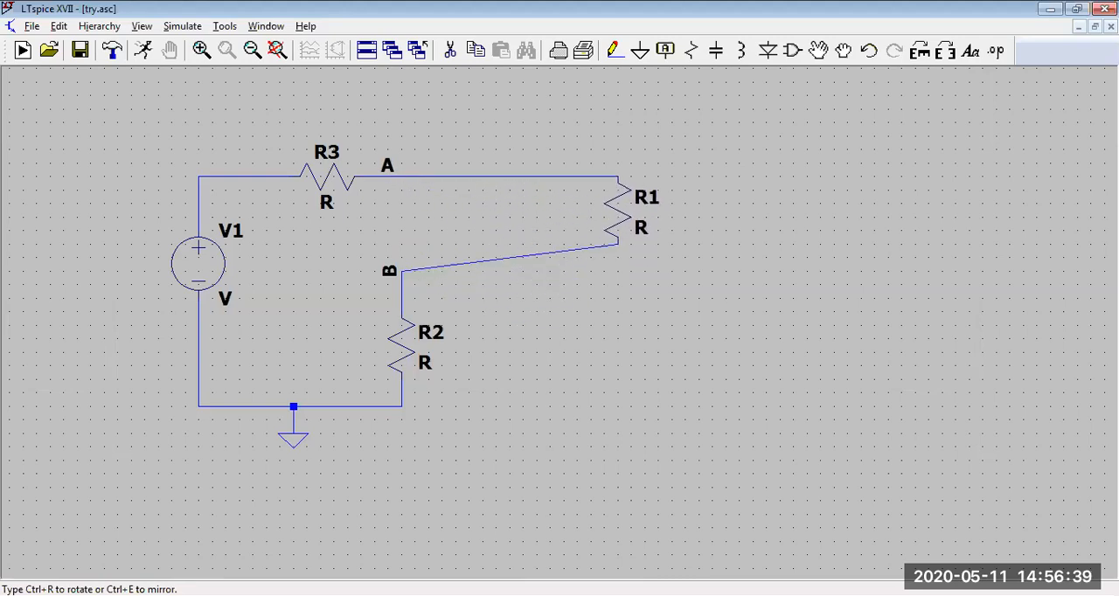
click(604, 213)
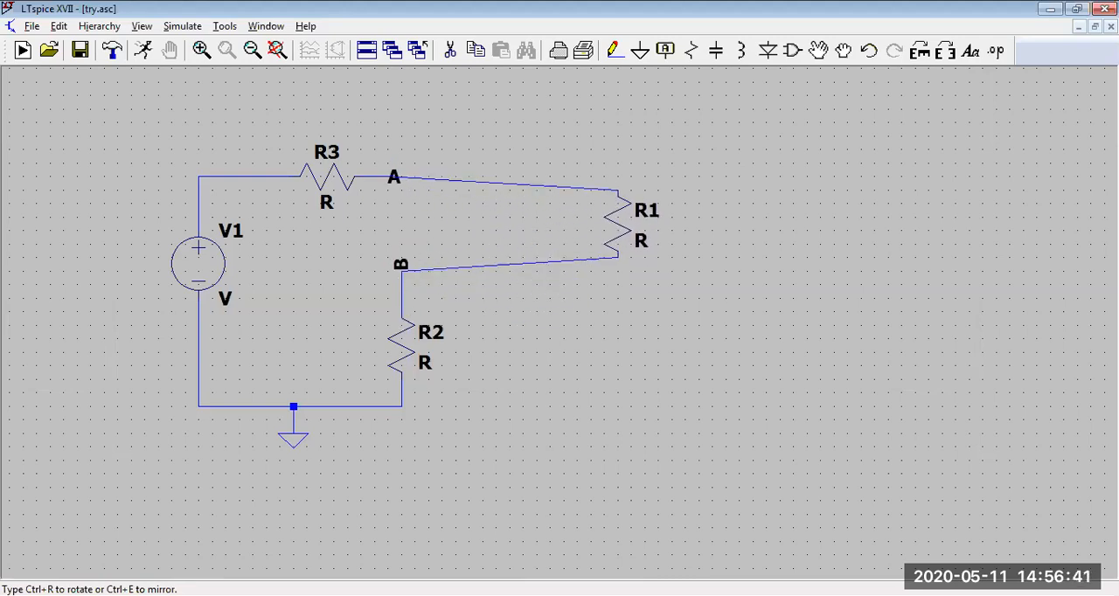
click(618, 352)
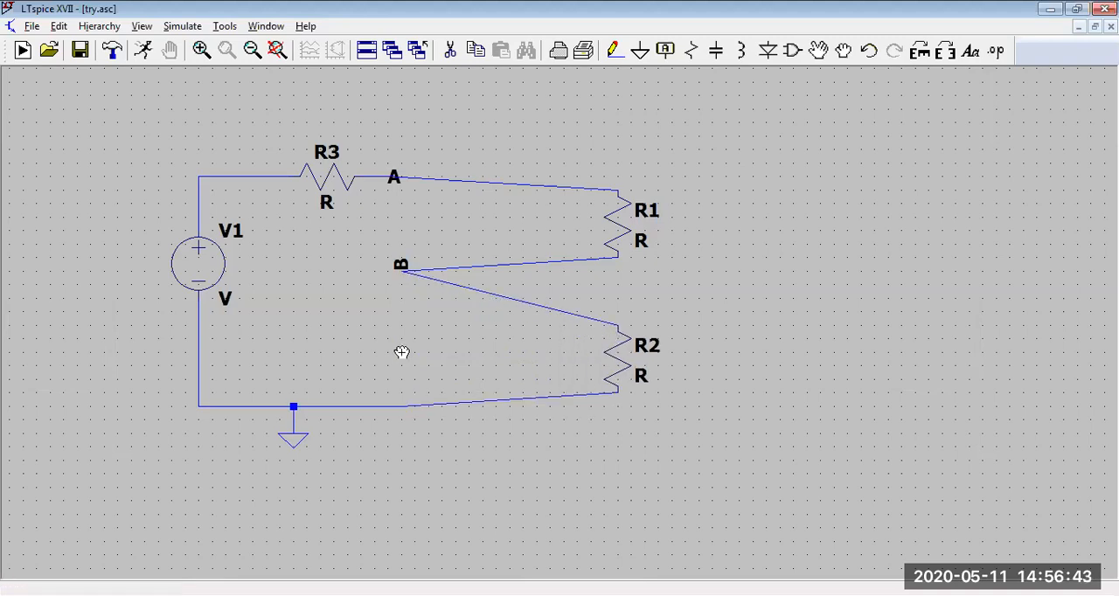
key(Escape)
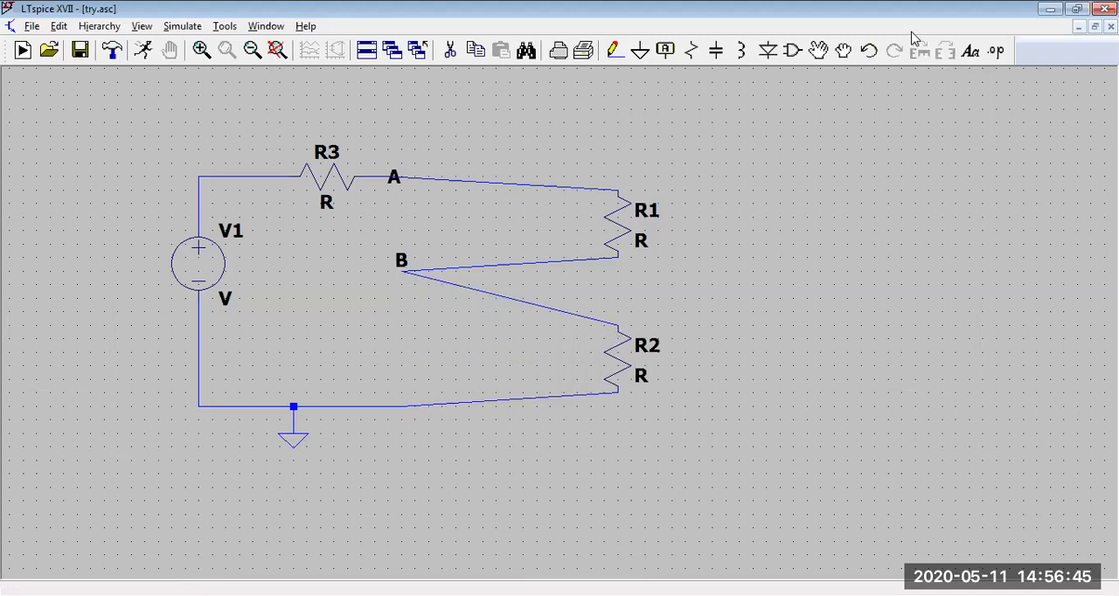
Step: Undo the drags of R2 and R1
click(843, 51)
click(871, 54)
click(871, 54)
click(870, 54)
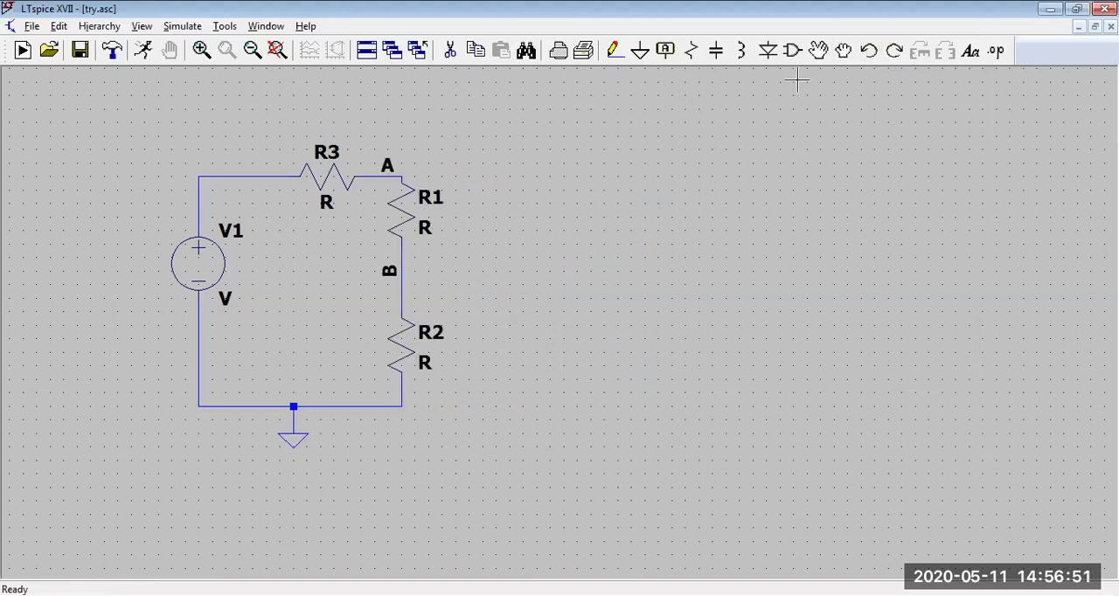
Step: Move R1's name label slightly to the right of its resistor
click(818, 50)
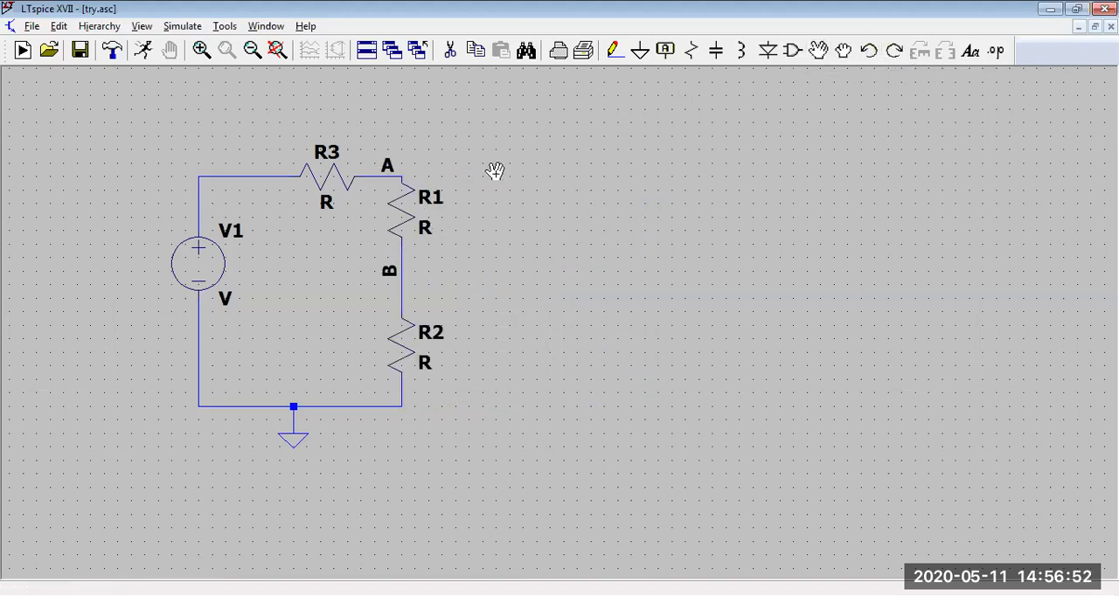
click(434, 197)
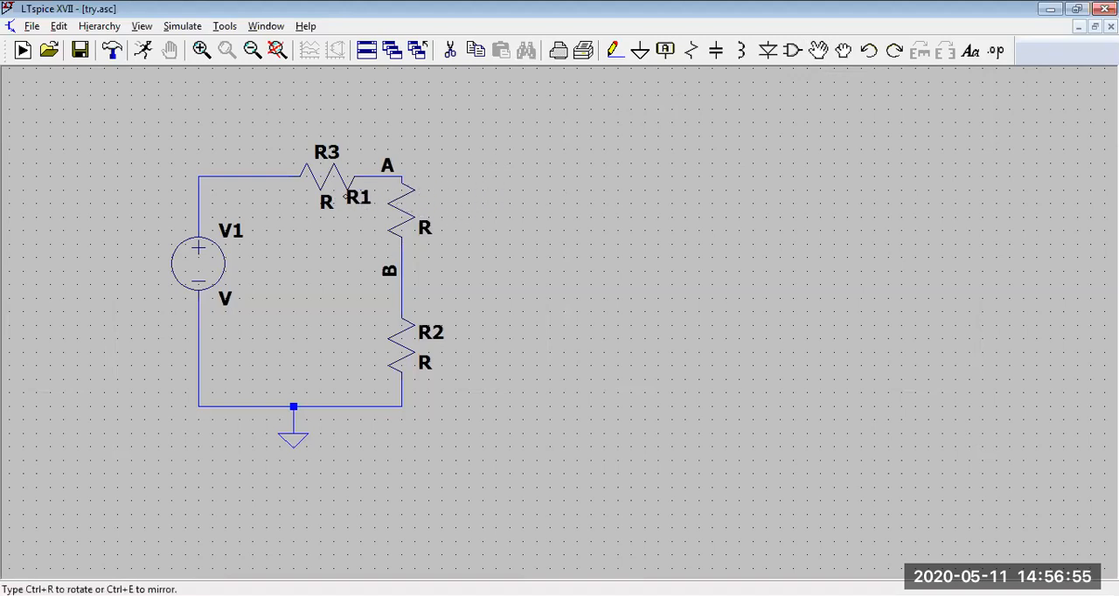
click(426, 194)
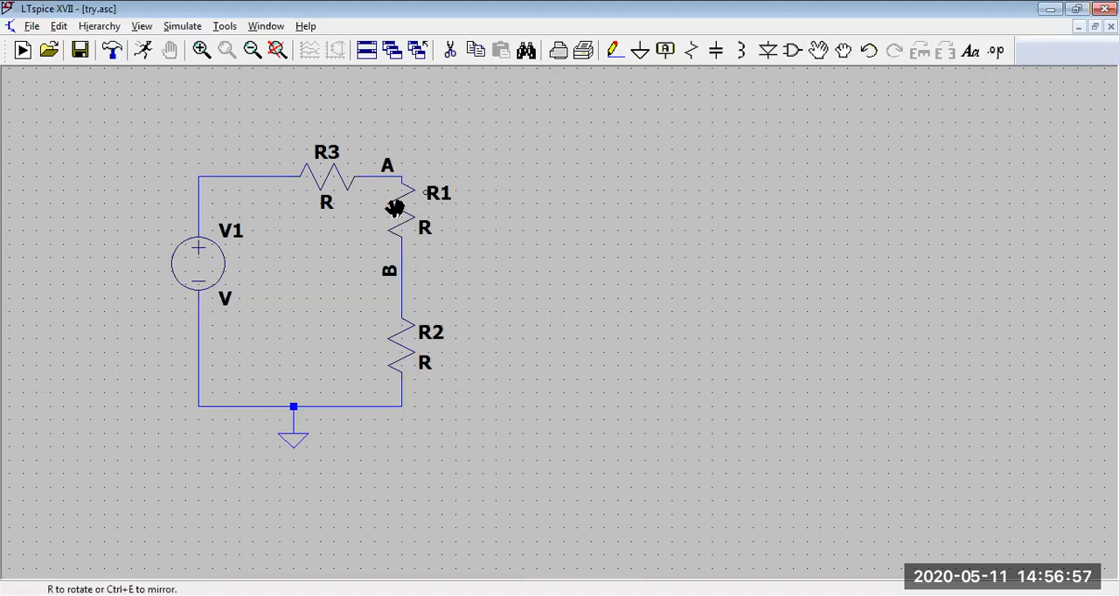
Step: Move R1 out of the circuit without its wires, and put it back between nets A and B
click(395, 208)
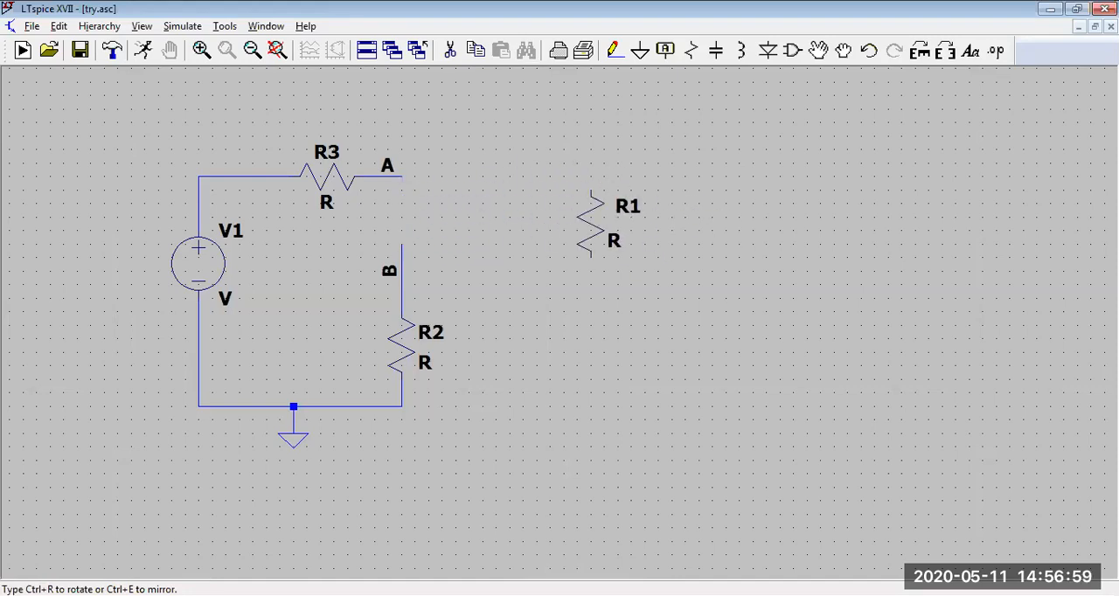
click(582, 202)
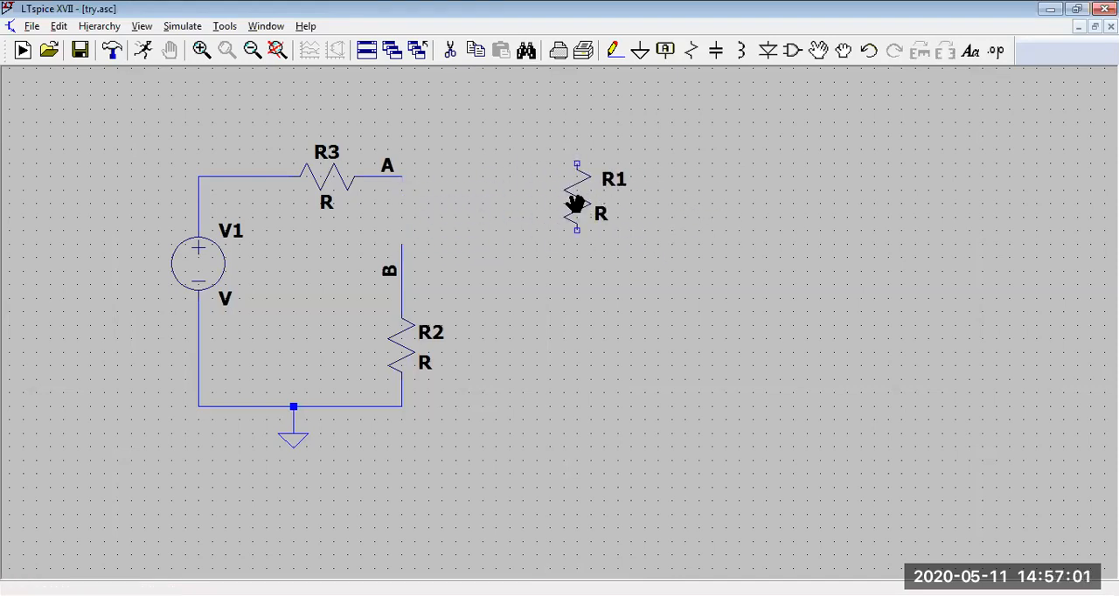
click(577, 204)
click(394, 218)
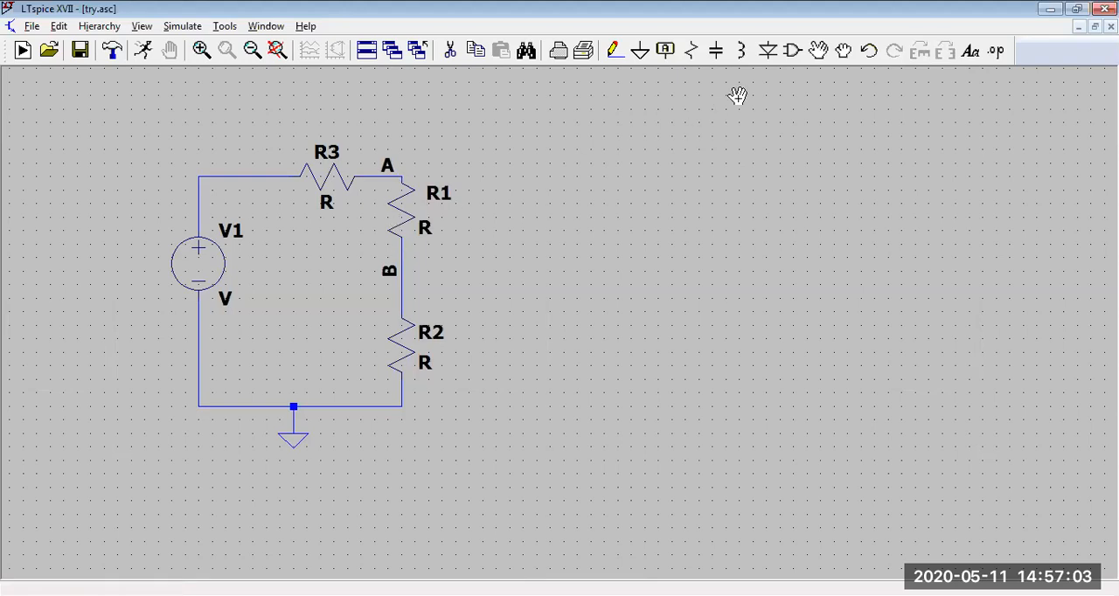
Step: Drag R1 and R2 to the right with their wires attached, keeping R2 roughly below R1
click(842, 55)
drag(400, 205, 504, 209)
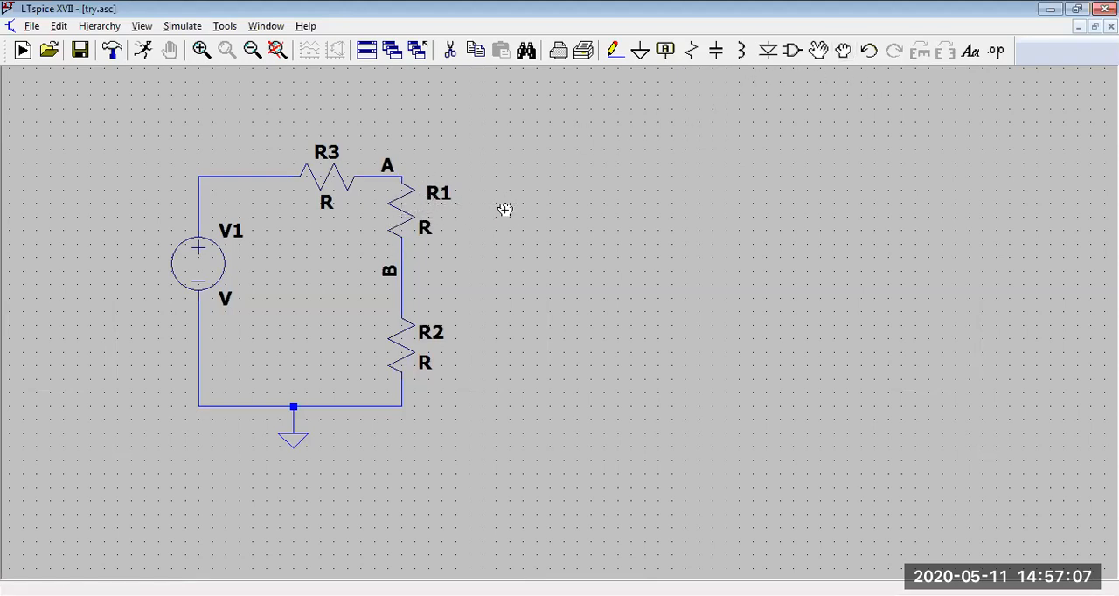
click(388, 198)
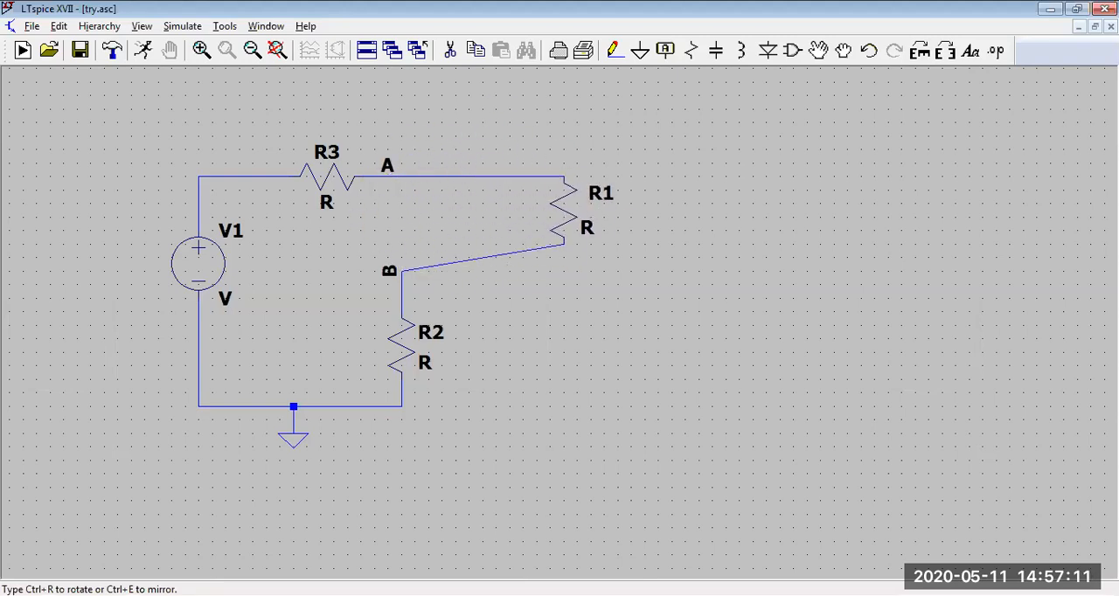
click(561, 206)
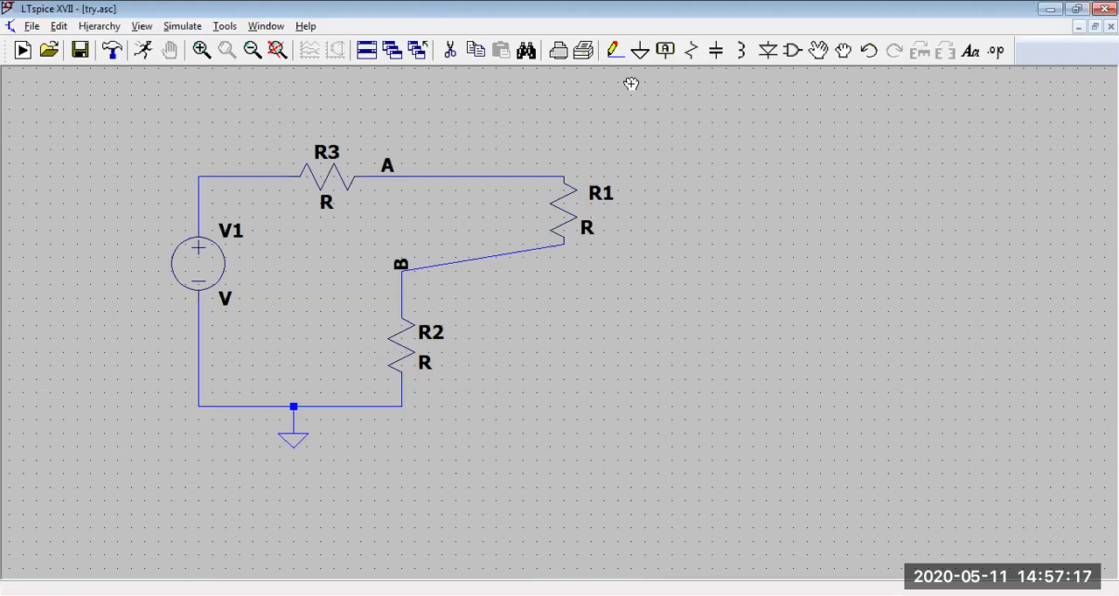
drag(561, 203, 481, 207)
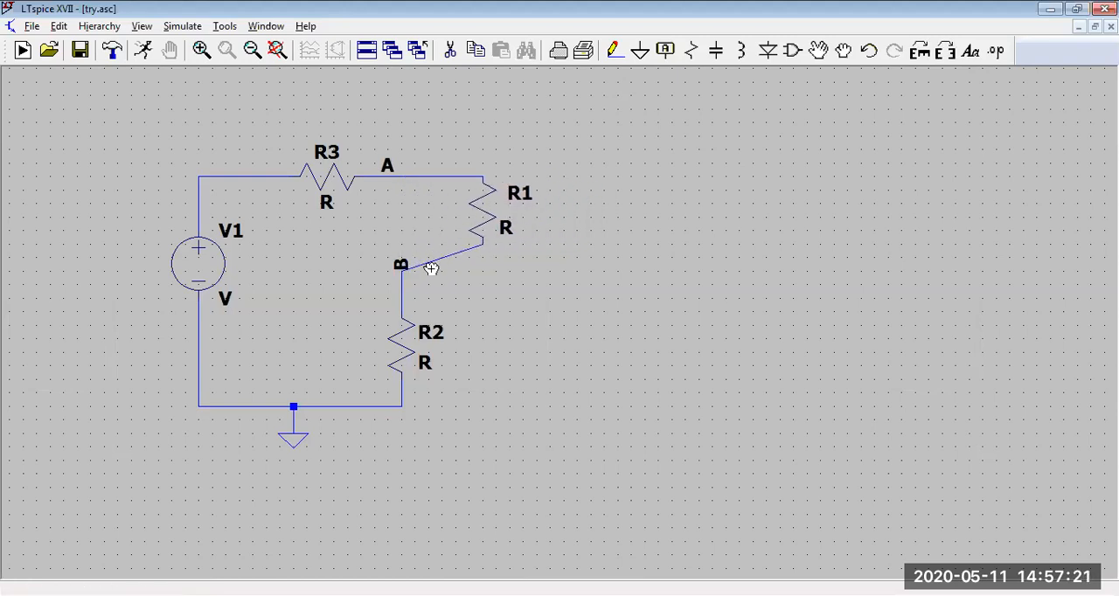
drag(404, 345, 471, 345)
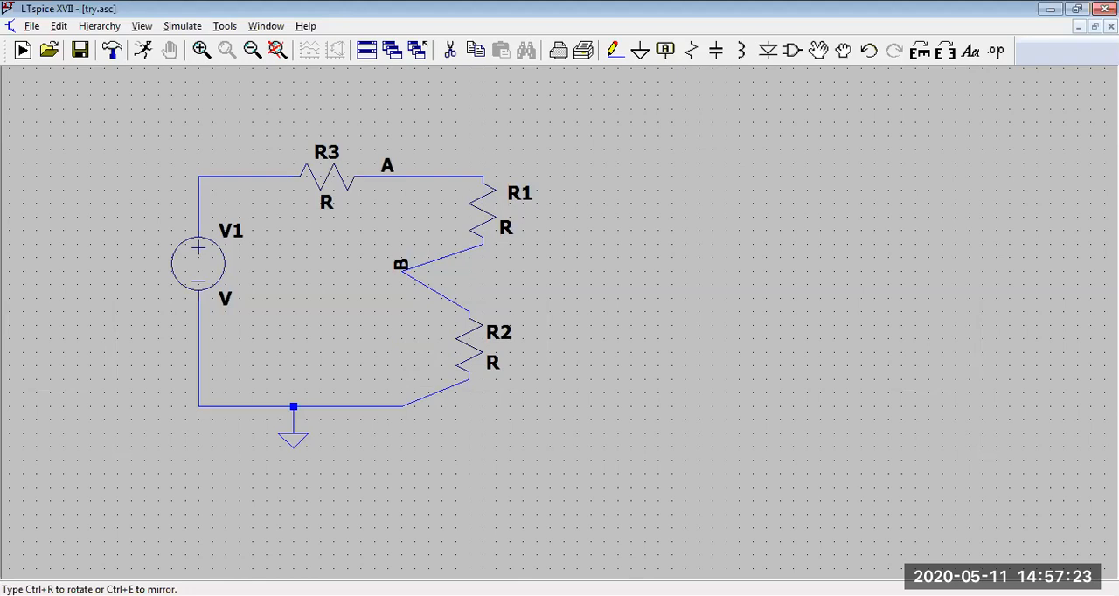
click(472, 345)
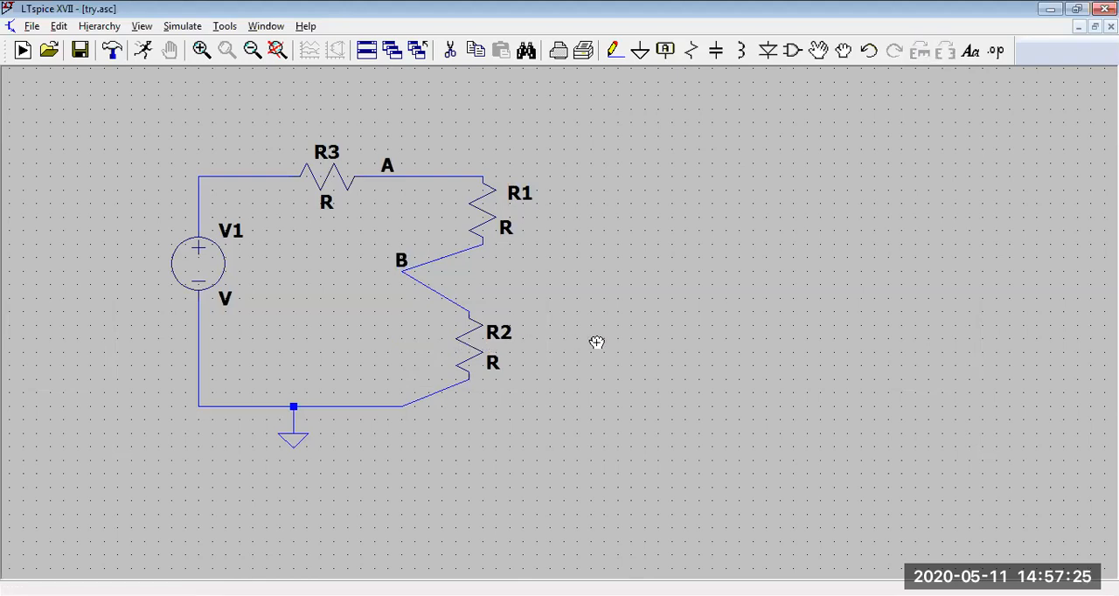
Step: Drag R3 above the circuit with its wires attached, and bring it back into the upper wire closer to V1
drag(327, 170, 291, 115)
click(304, 106)
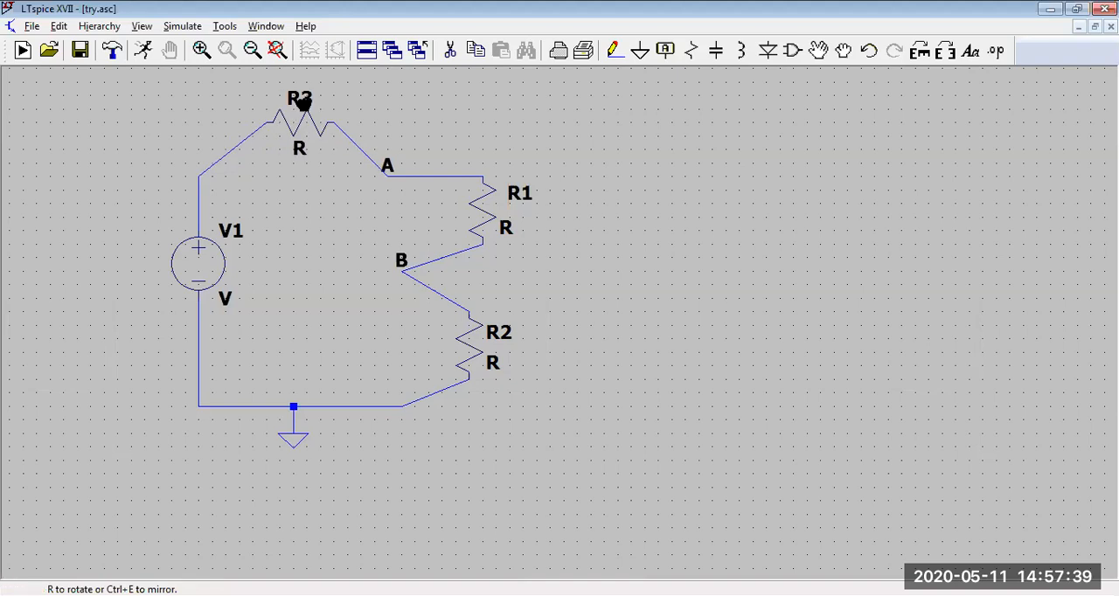
drag(317, 131, 290, 184)
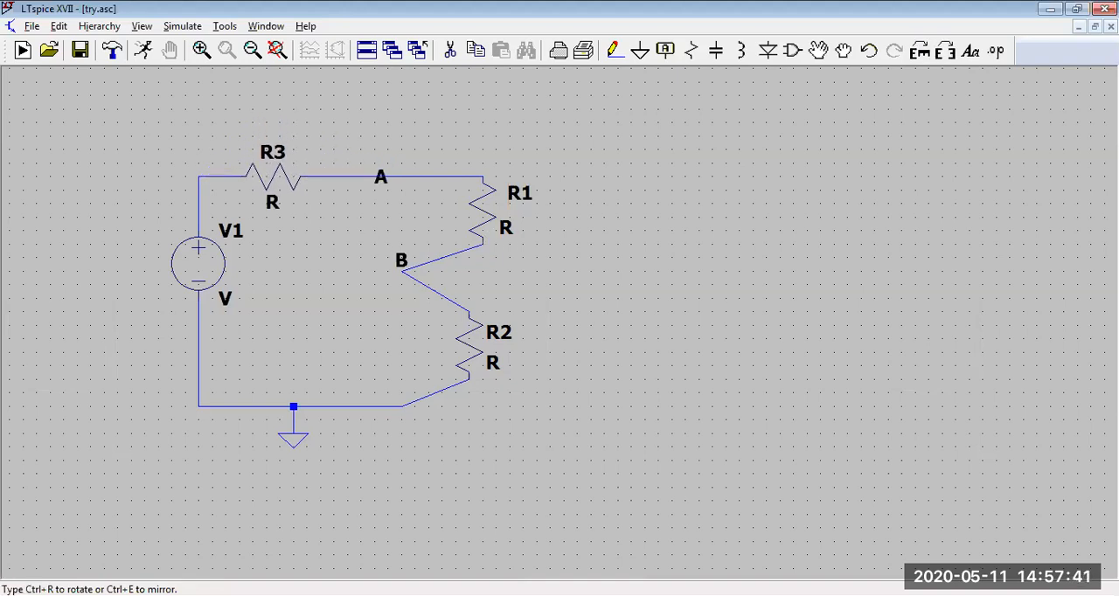
click(290, 183)
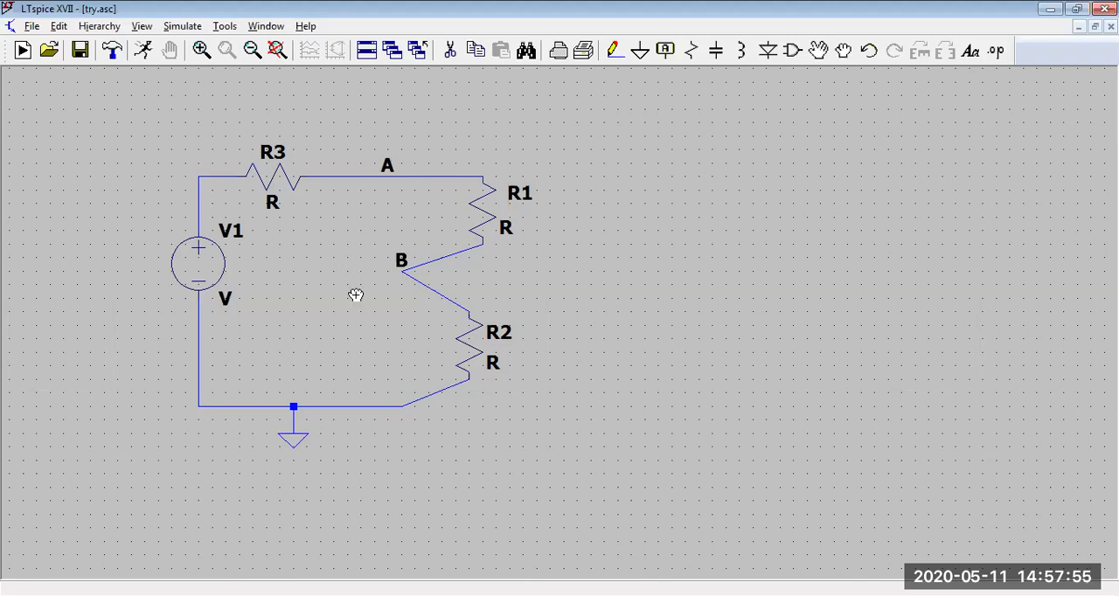
key(Escape)
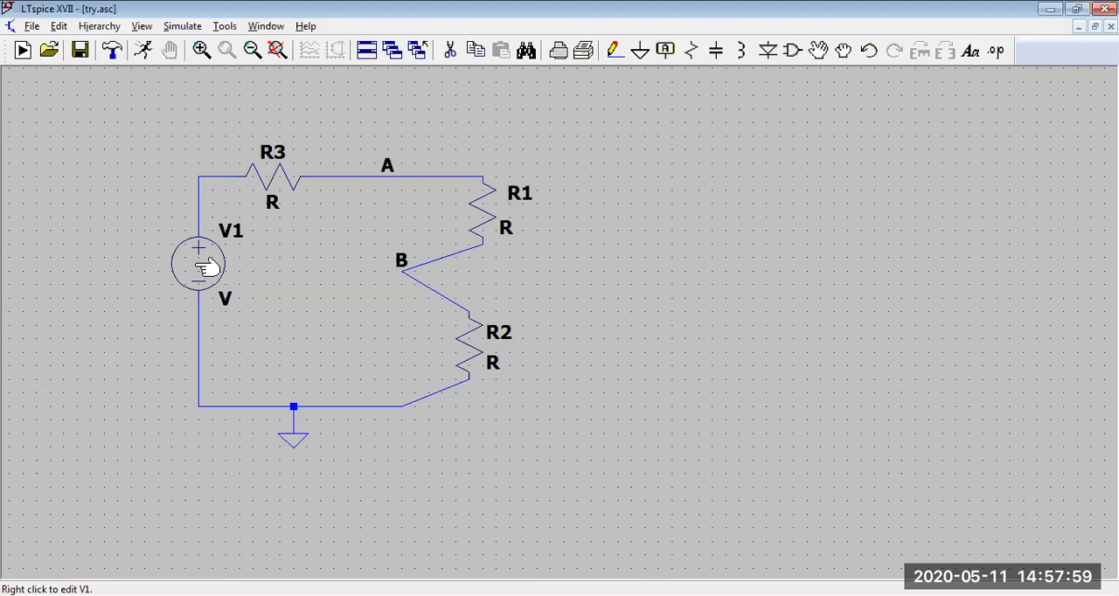
Step: Set V1's DC value to 5 V, viewing its advanced source options without applying any of them
right_click(201, 269)
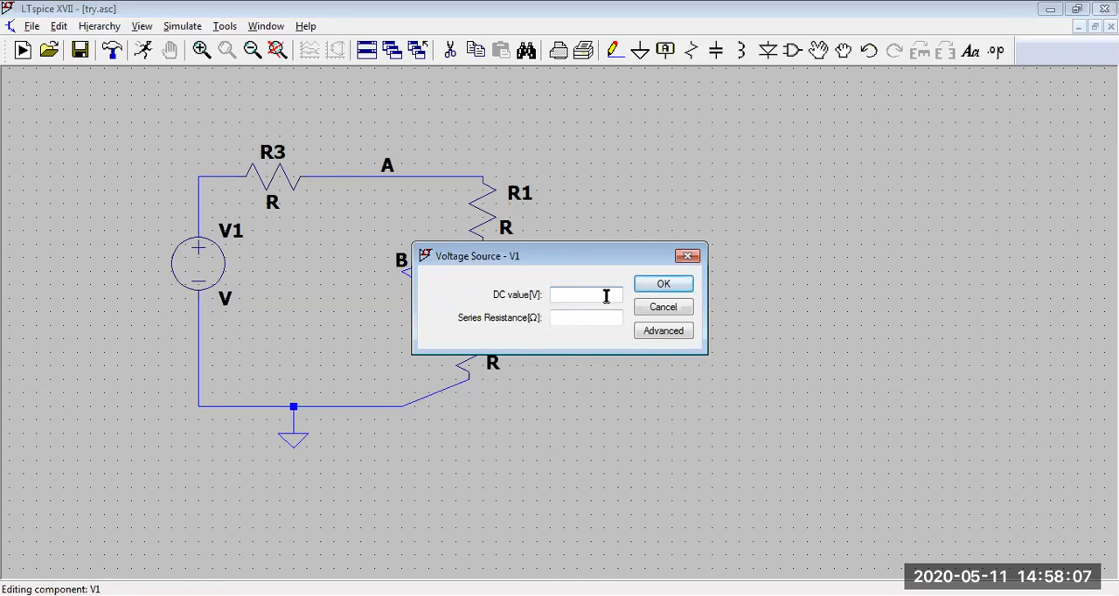
text(5)
click(585, 324)
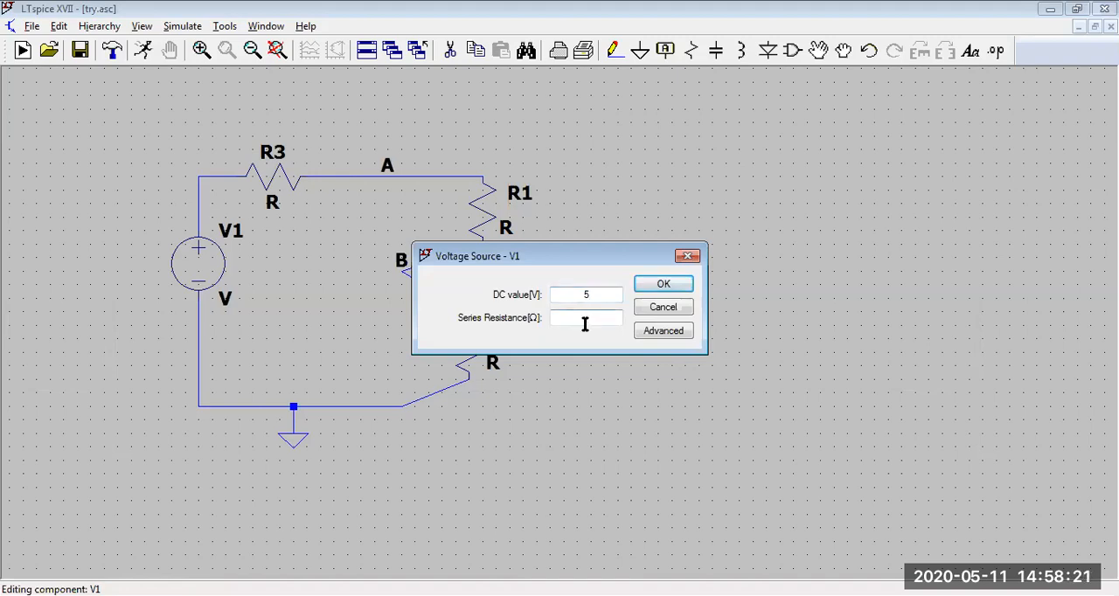
text(4)
click(662, 337)
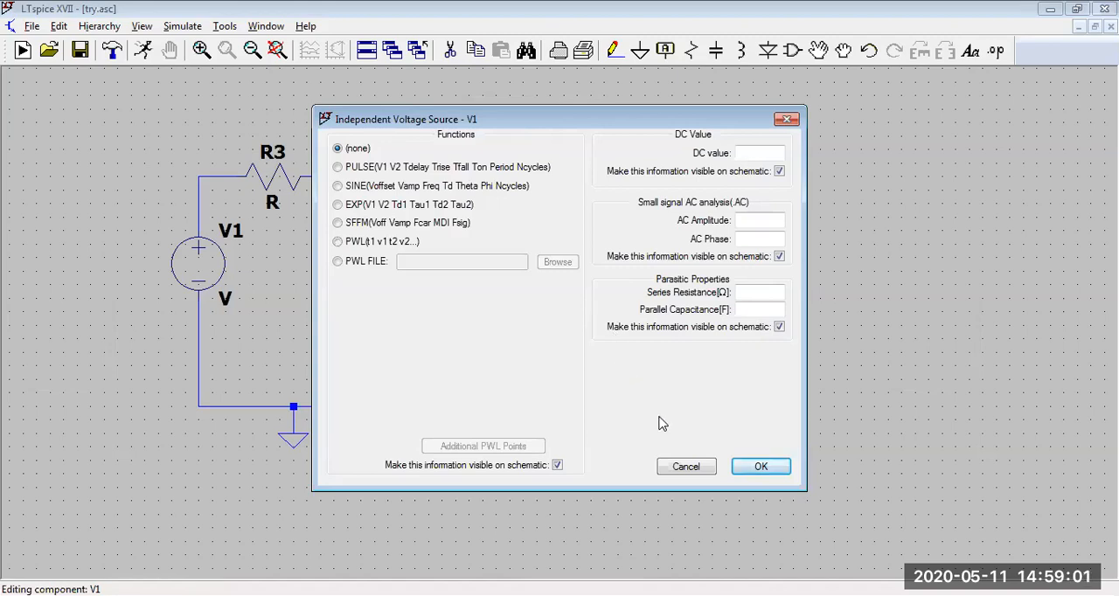
click(684, 470)
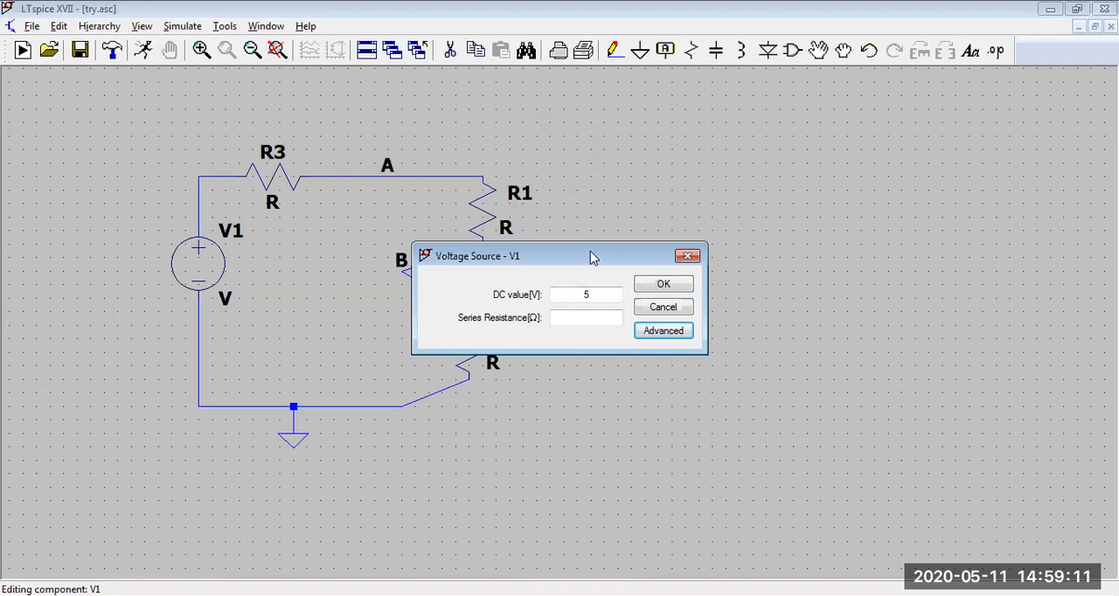
click(647, 291)
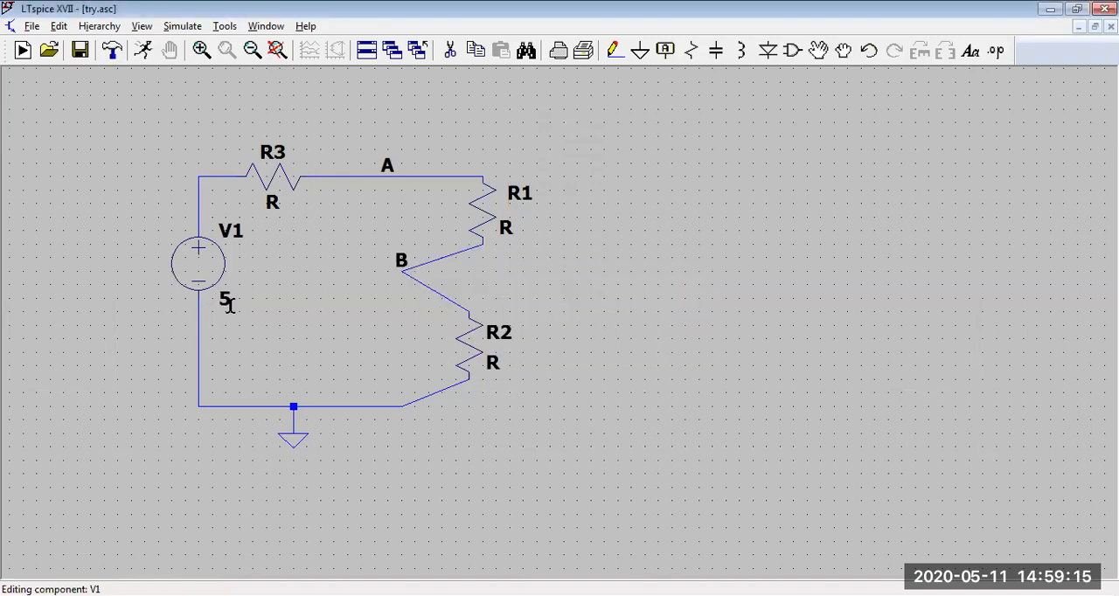
Step: Set R3's resistance to 1k, checking the list of standard resistors without choosing one
right_click(290, 180)
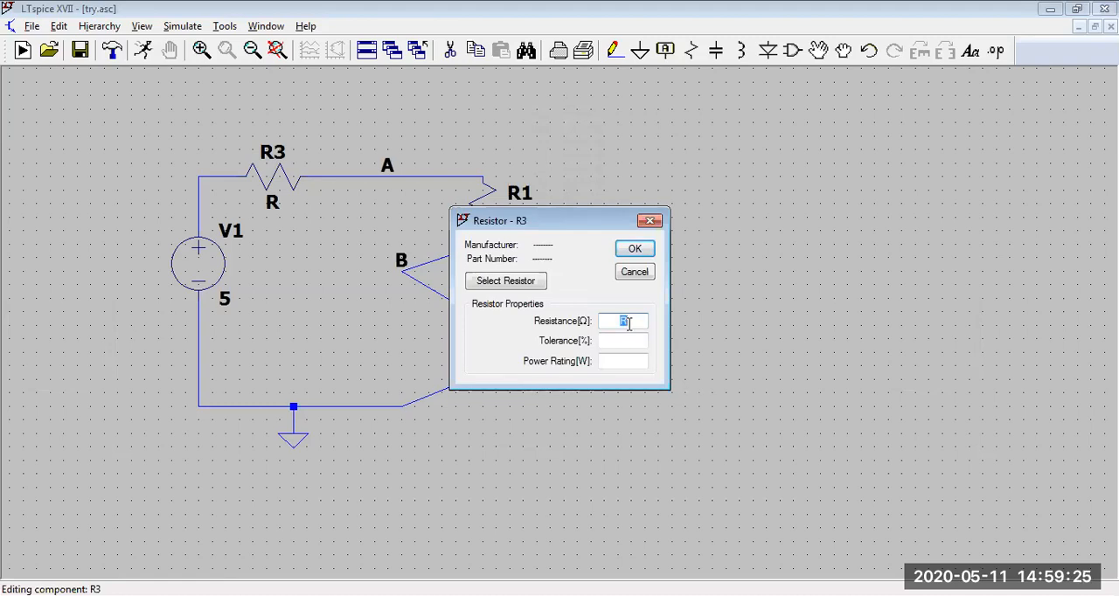
text(1k)
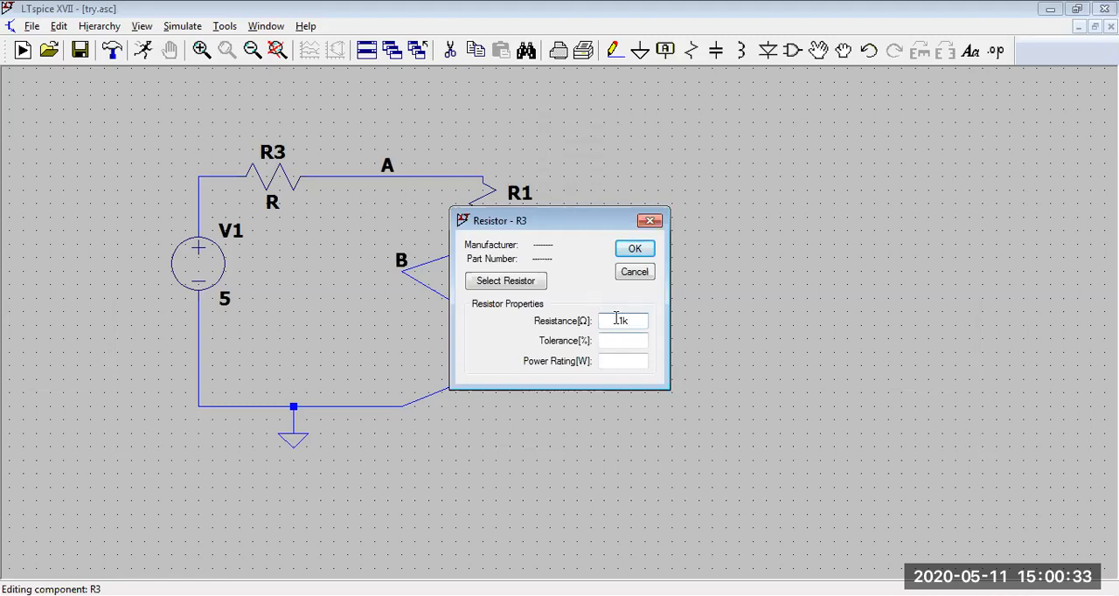
click(481, 282)
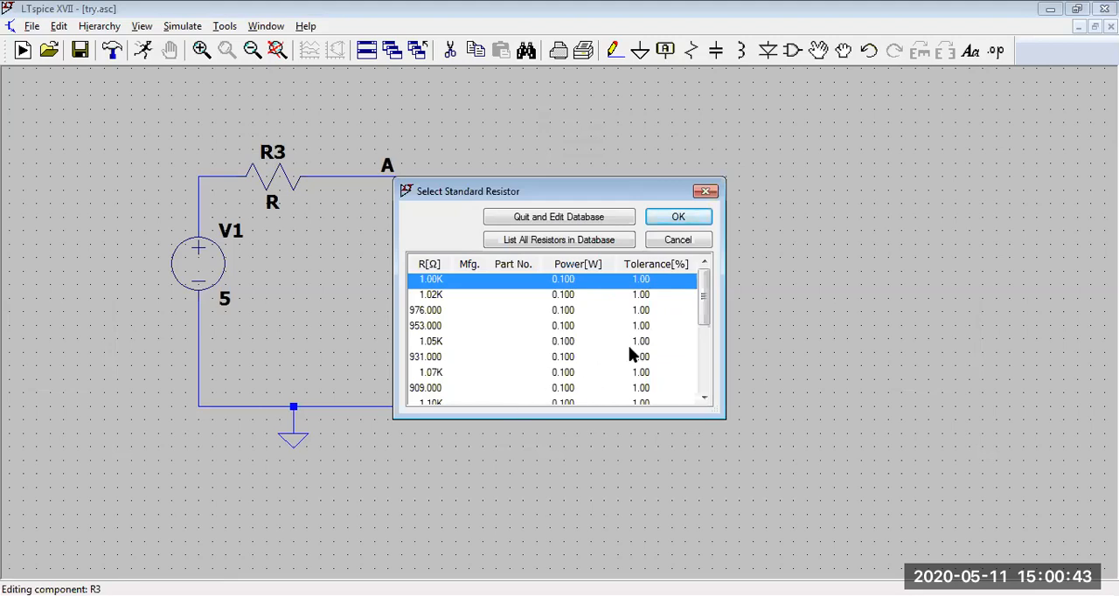
mouse_move(702, 308)
mouse_down()
mouse_move(698, 390)
mouse_move(709, 309)
mouse_move(691, 372)
mouse_move(690, 291)
mouse_up()
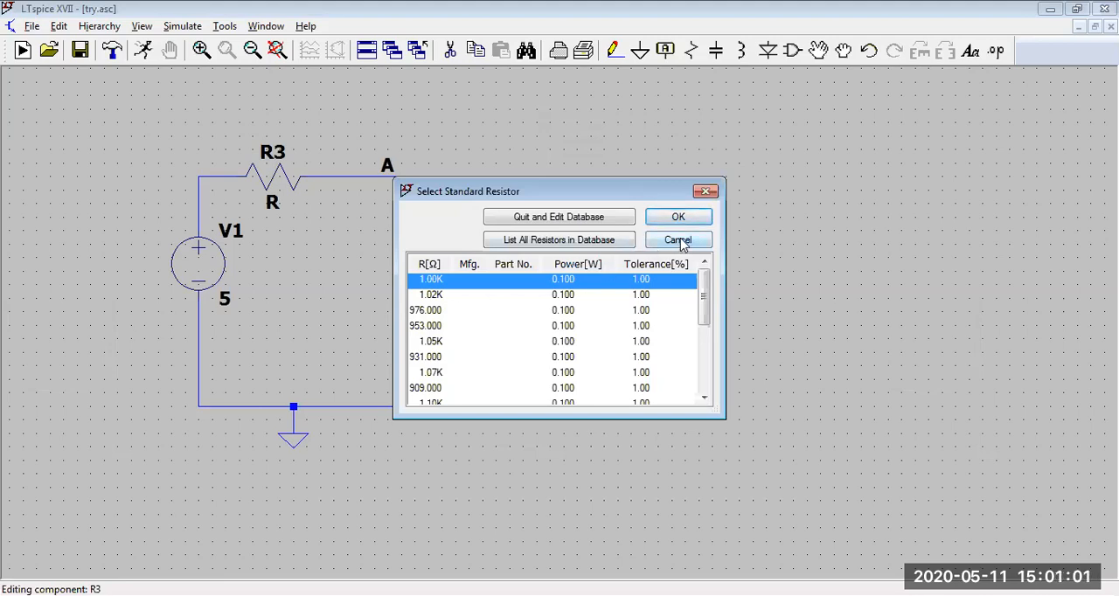
click(680, 242)
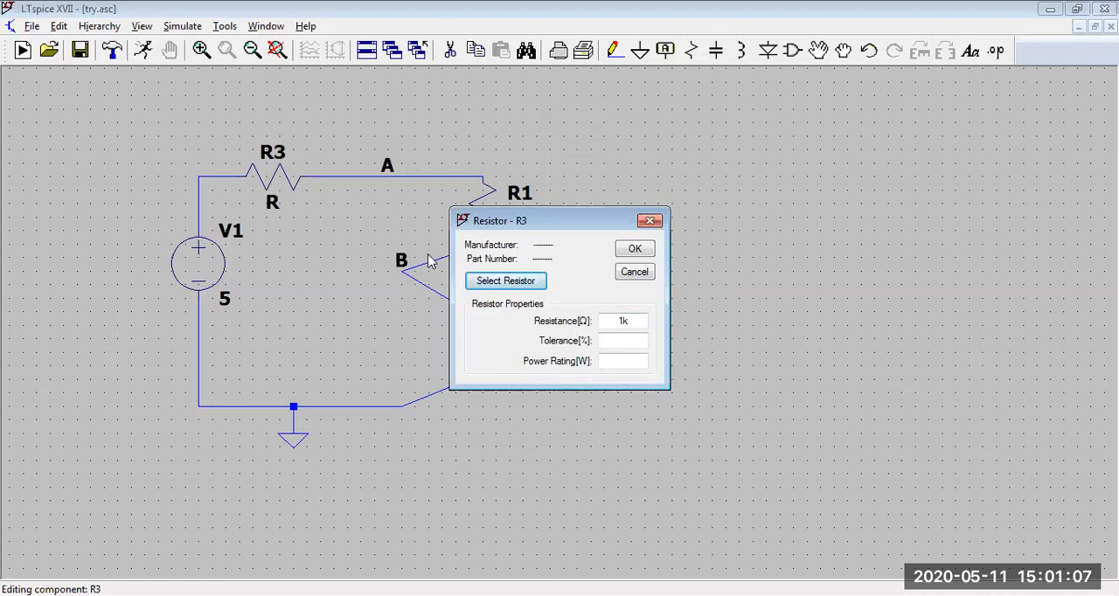
click(635, 249)
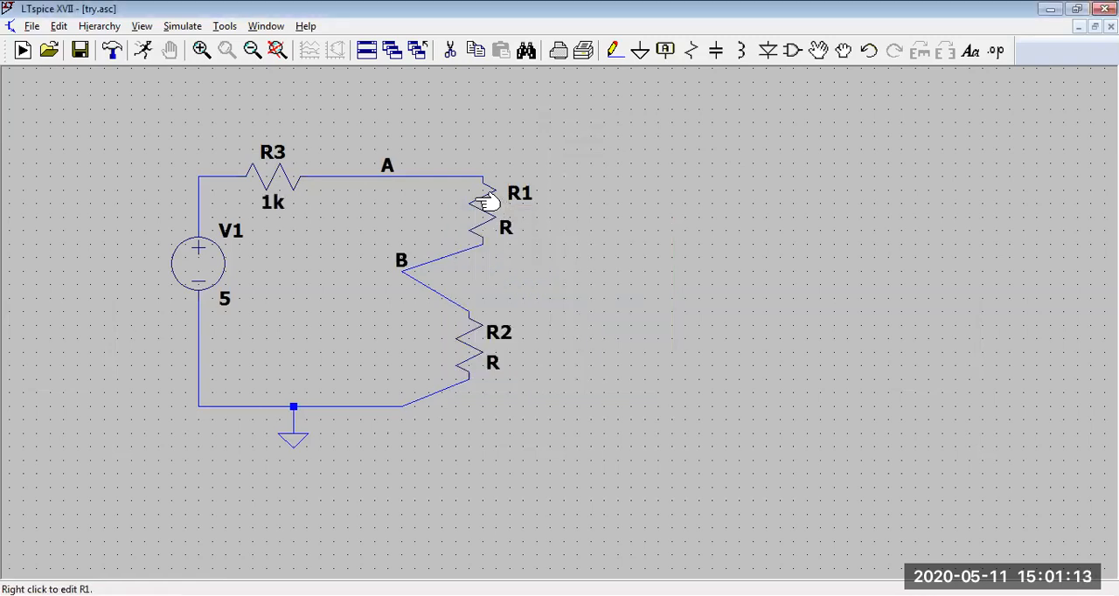
Step: Set R1's resistance to 1k and R2's resistance to 500 ohms
right_click(479, 202)
text(1)
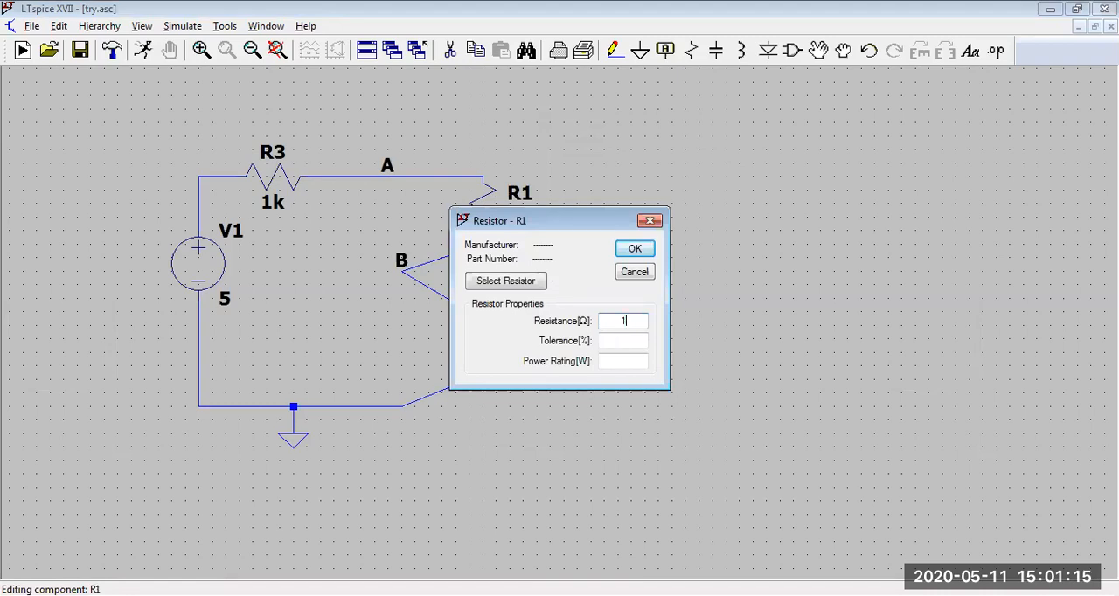
click(638, 250)
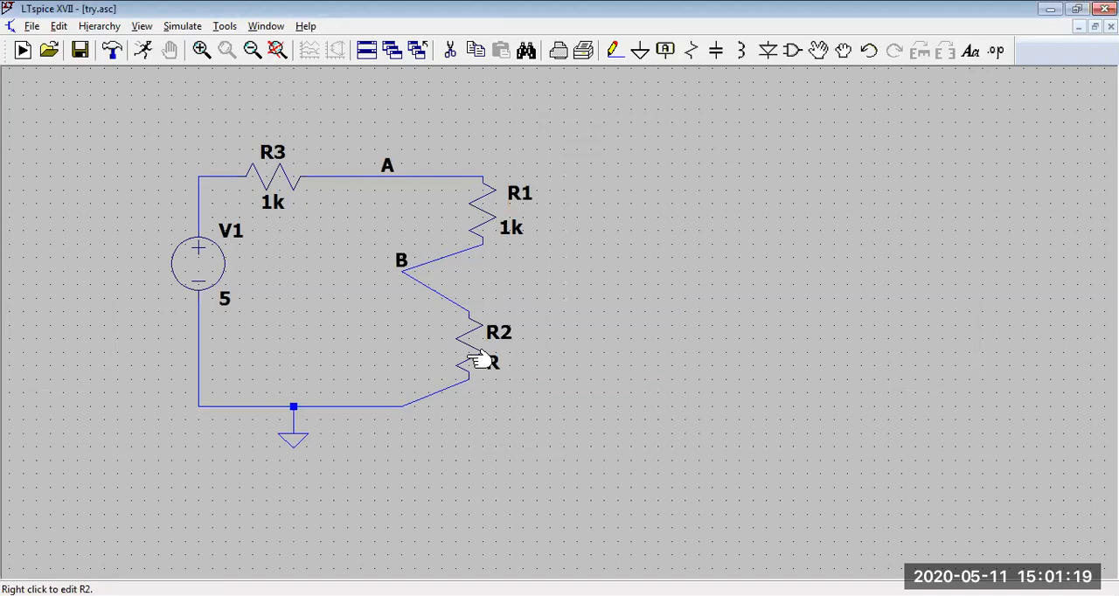
right_click(481, 360)
text(500)
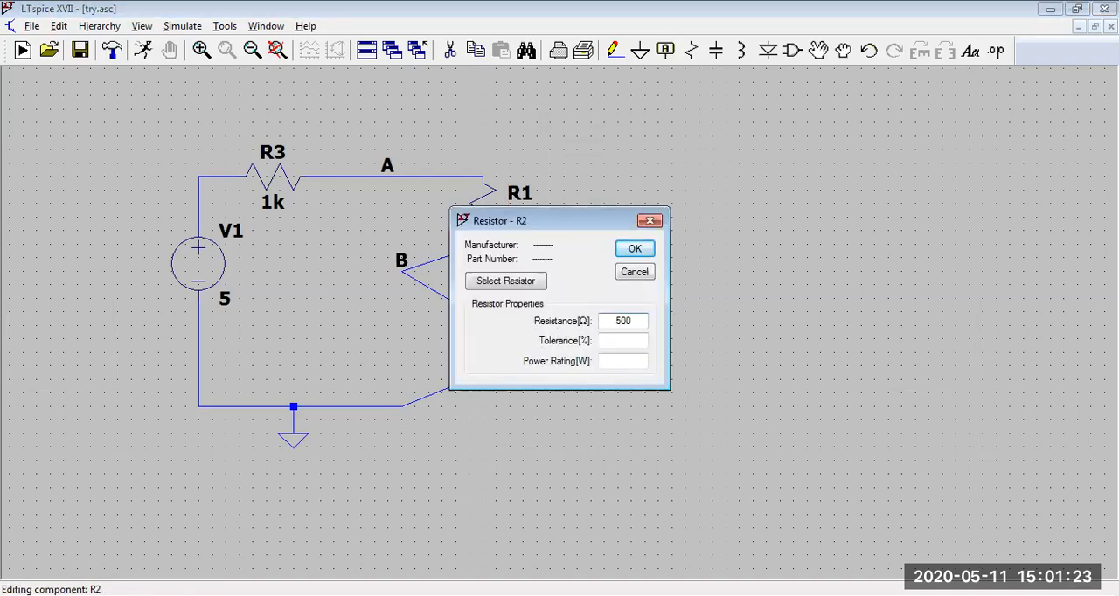
click(636, 249)
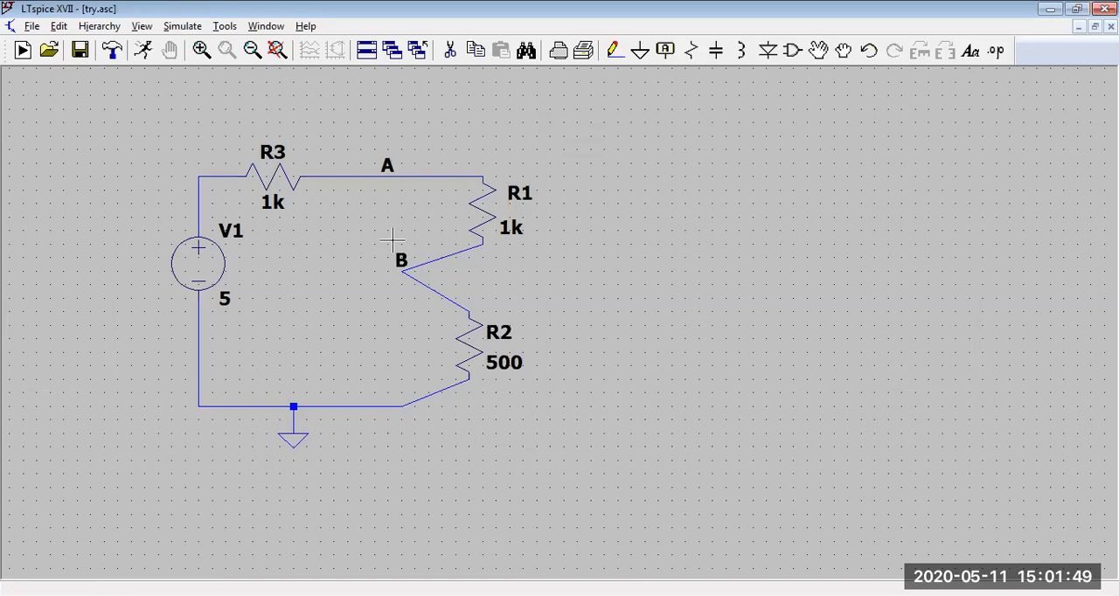
Step: Look through the available analysis types and run the simulation as a DC operating point (.op) analysis
click(146, 53)
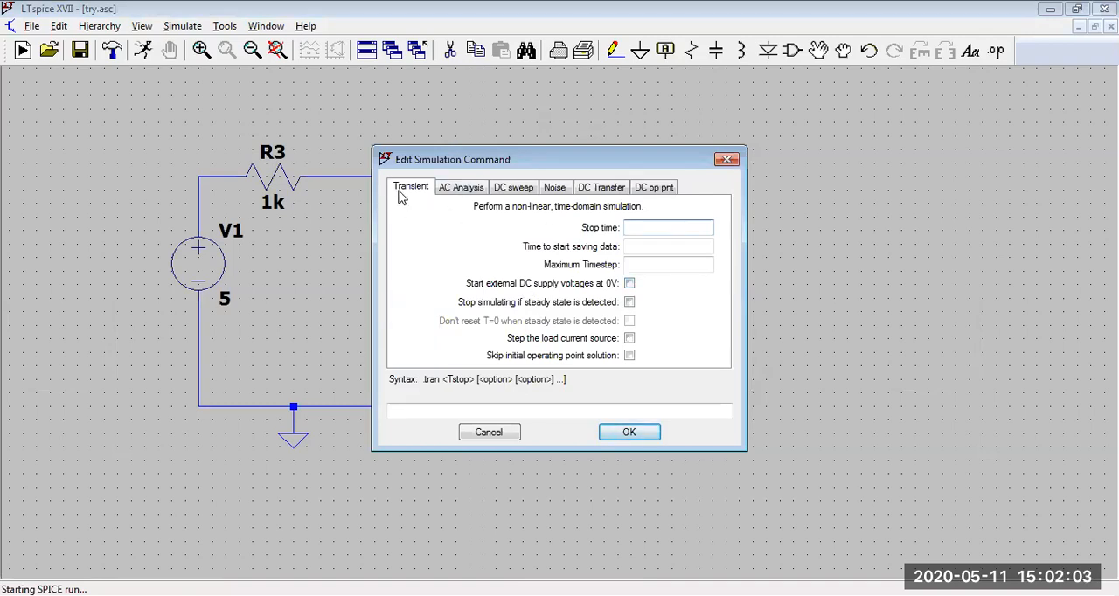
click(463, 188)
click(510, 190)
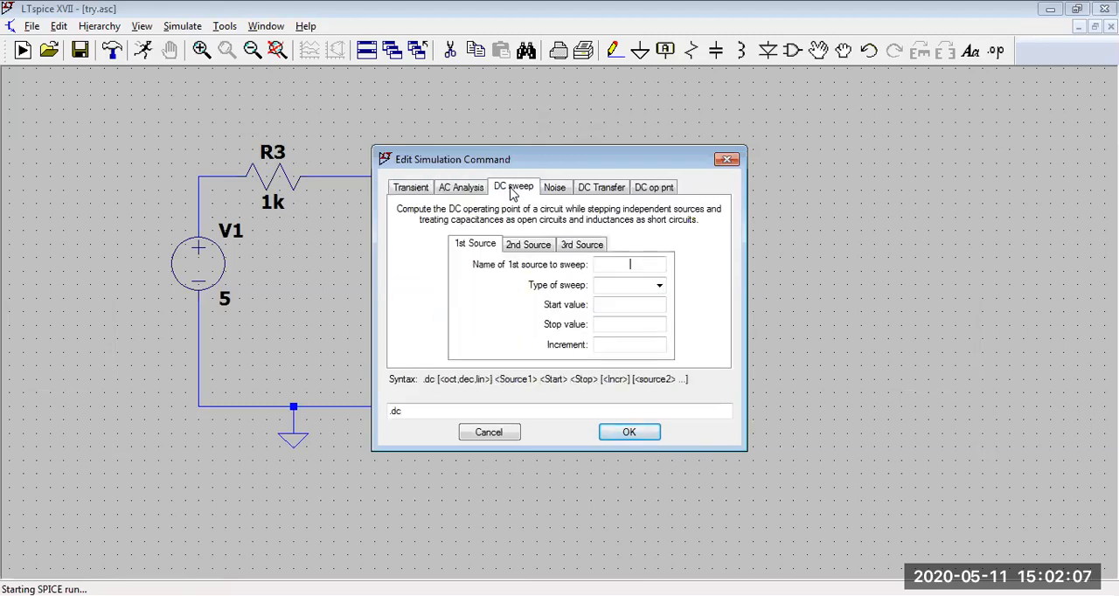
click(559, 190)
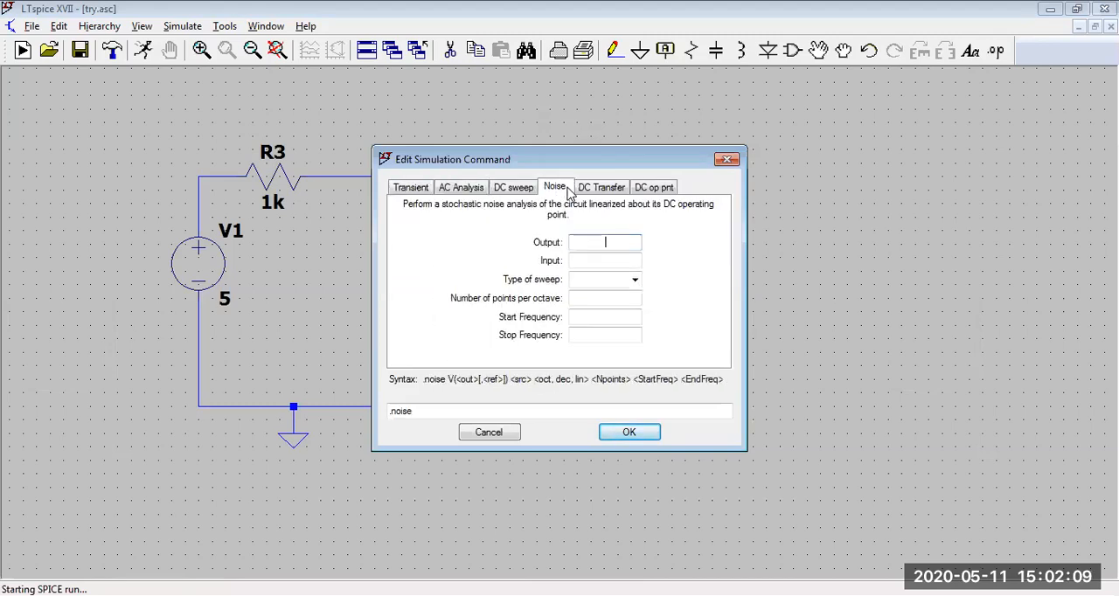
click(597, 192)
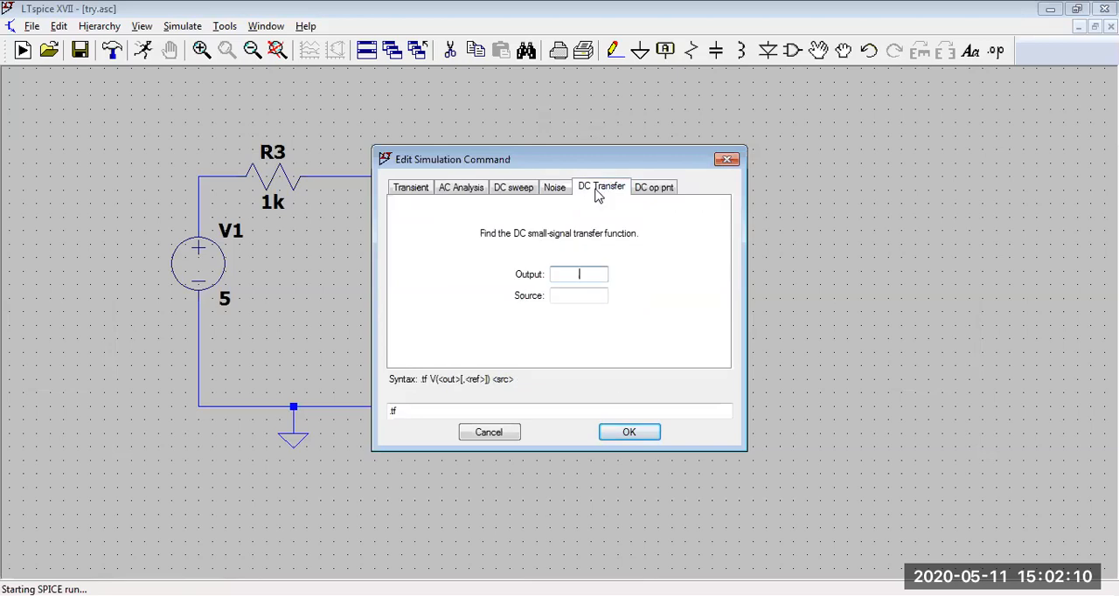
click(656, 193)
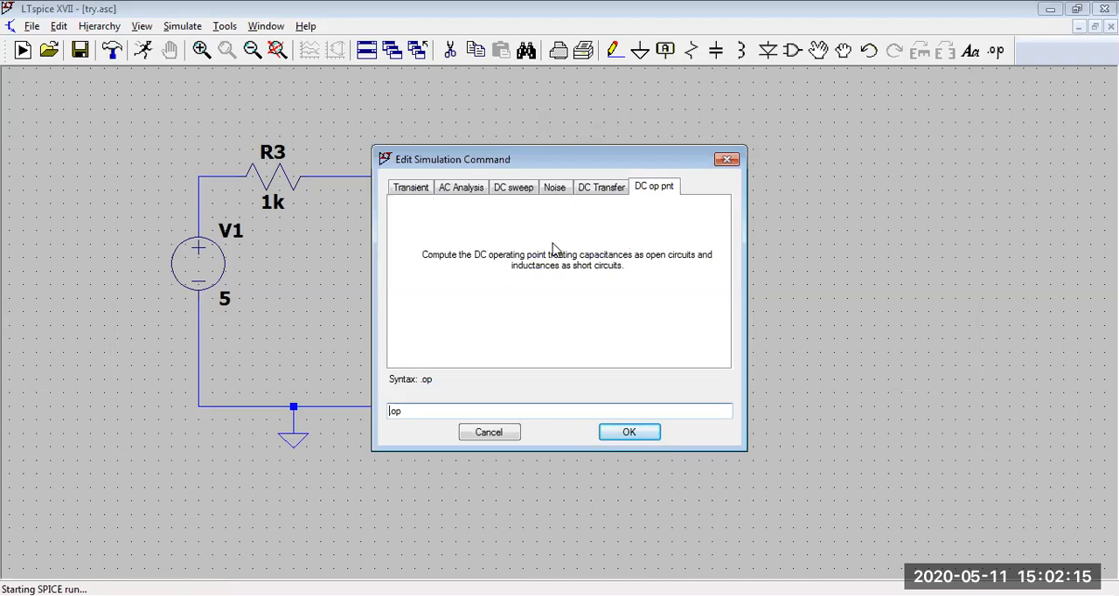
click(629, 433)
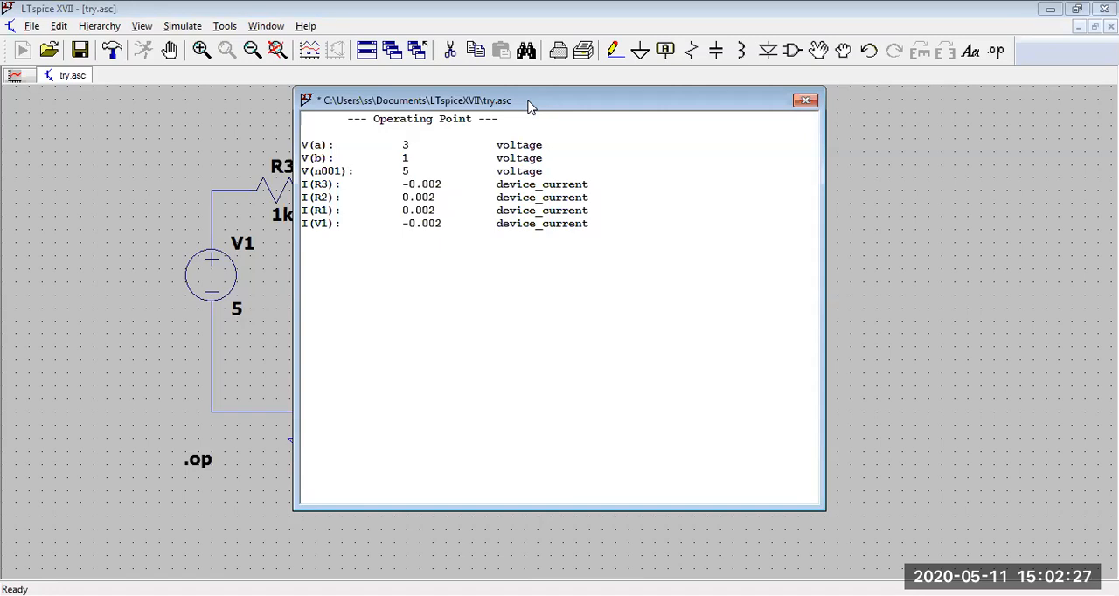
Step: Move the operating point results beside the circuit and examine the node voltages and device currents against the schematic
drag(528, 106, 795, 129)
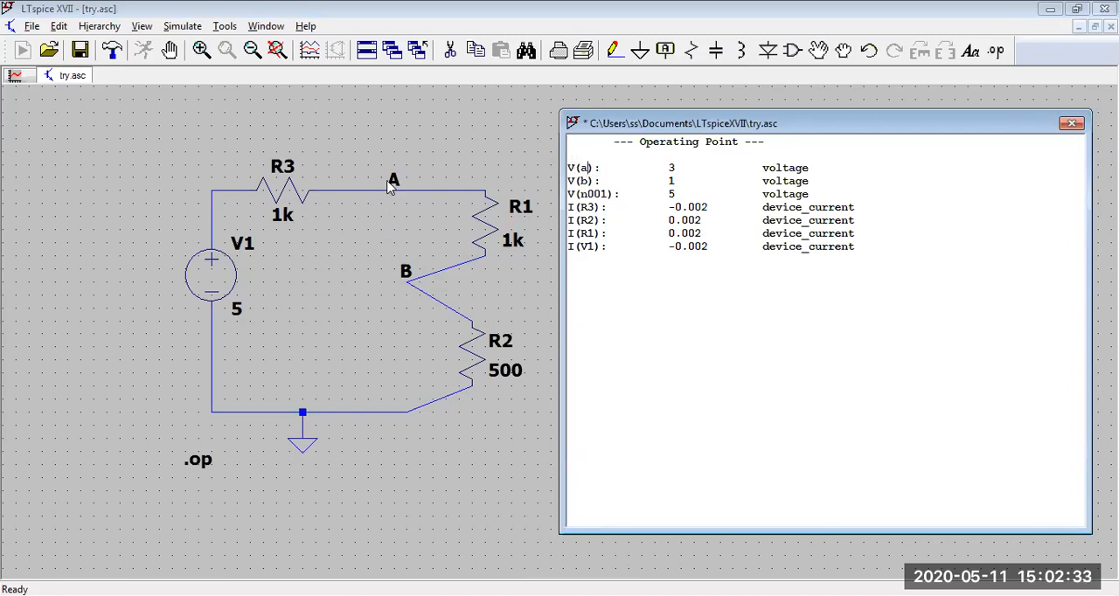
drag(661, 168, 678, 179)
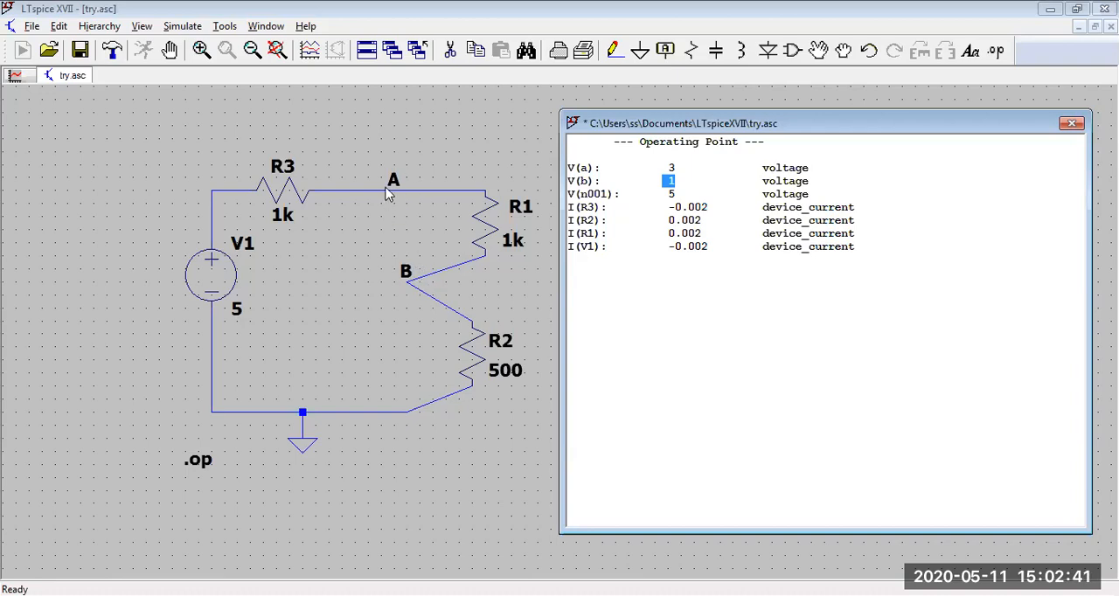
click(677, 176)
drag(672, 194, 622, 194)
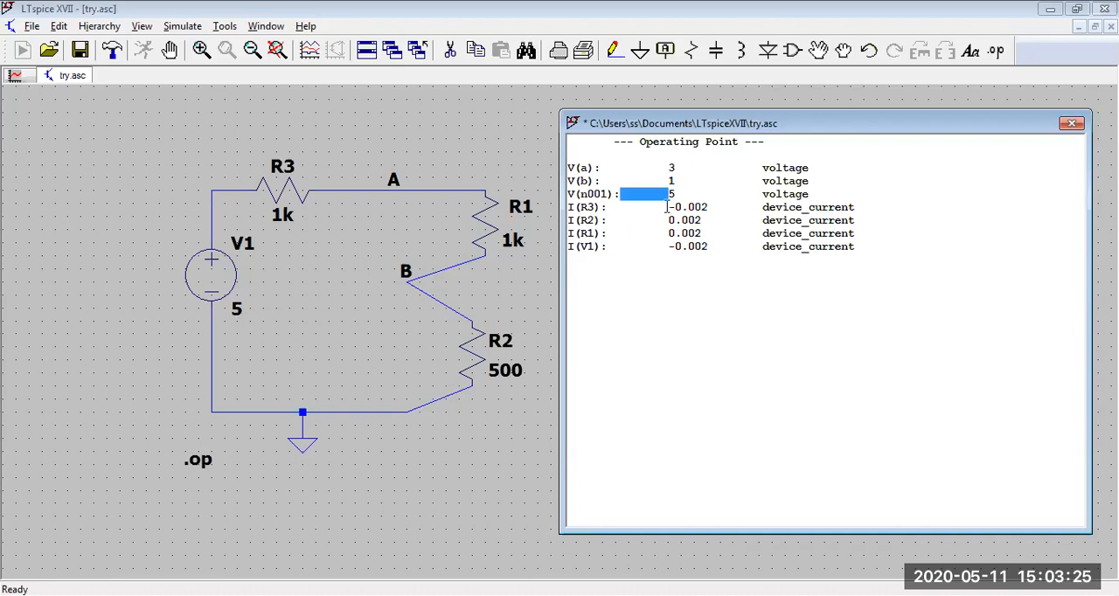
click(668, 246)
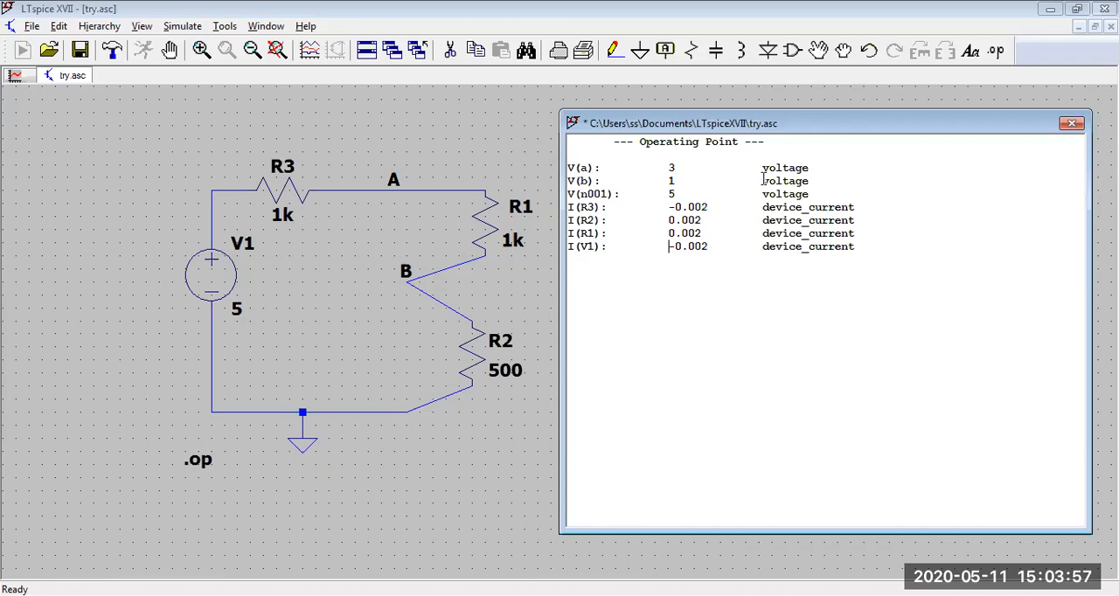
Step: Enlarge all the text of the operating point results for reading, and close the results window
drag(869, 247, 552, 169)
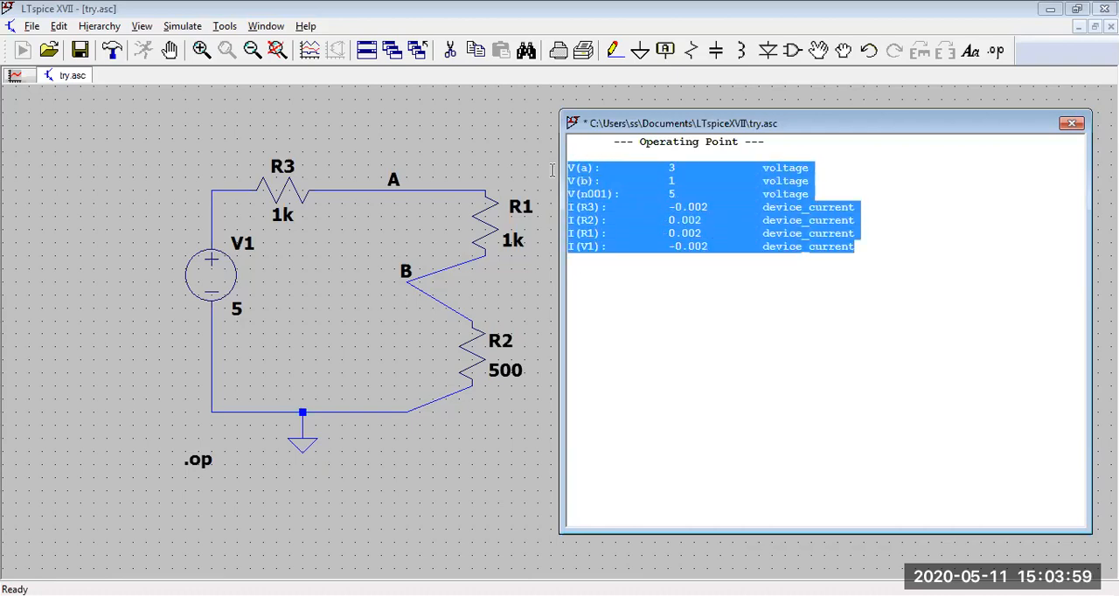
key(ctrl+a)
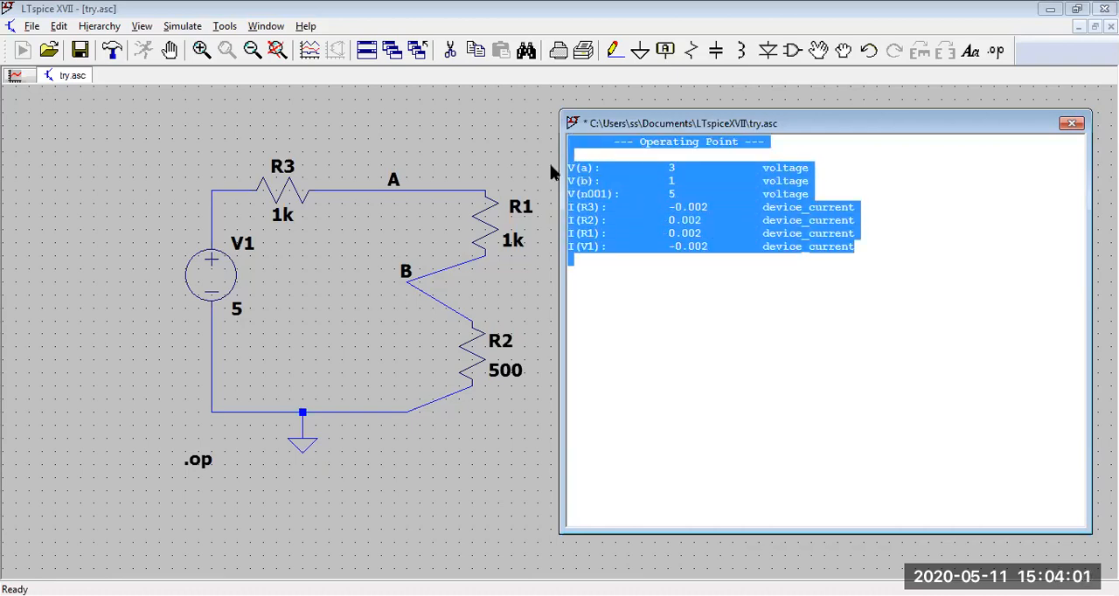
key(ctrl+shift+period)
key(ctrl+shift+period)
key(ctrl+shift+period)
key(ctrl+shift+period)
key(ctrl+shift+period)
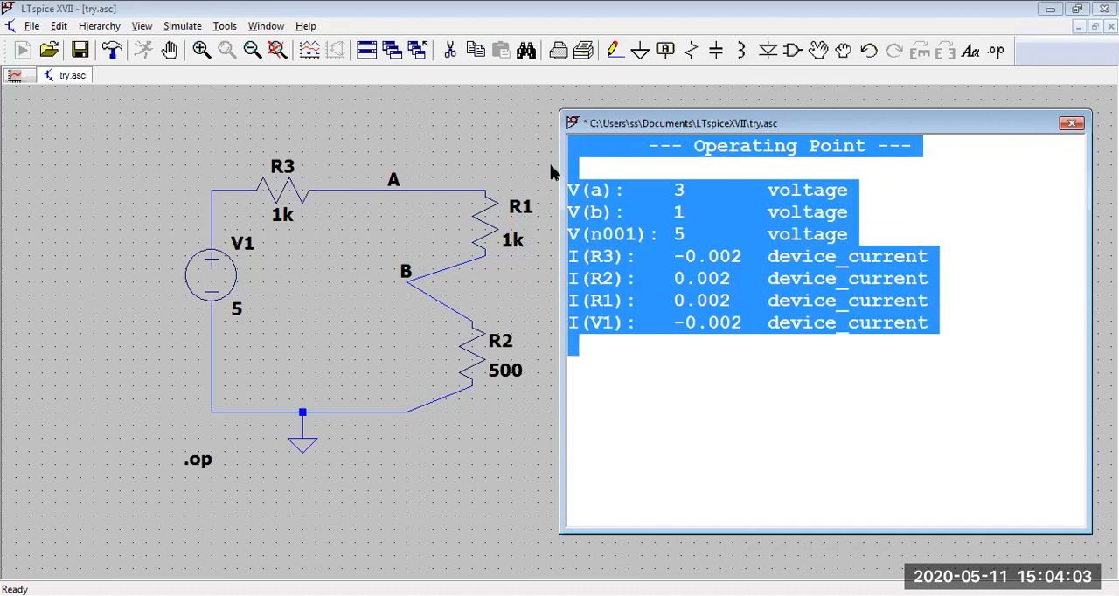
key(ctrl+shift+period)
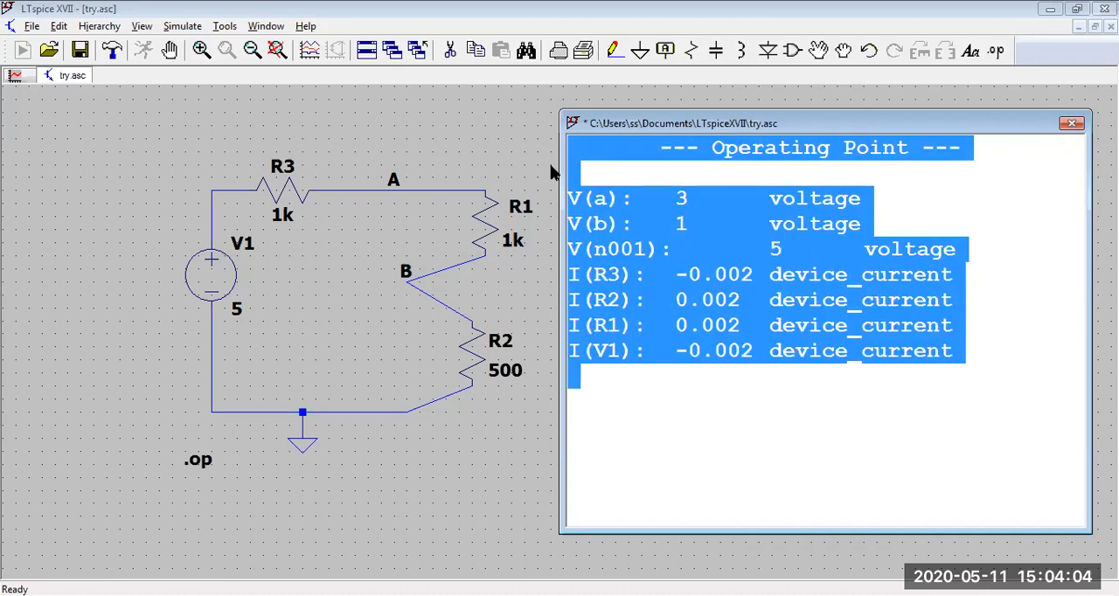
click(735, 414)
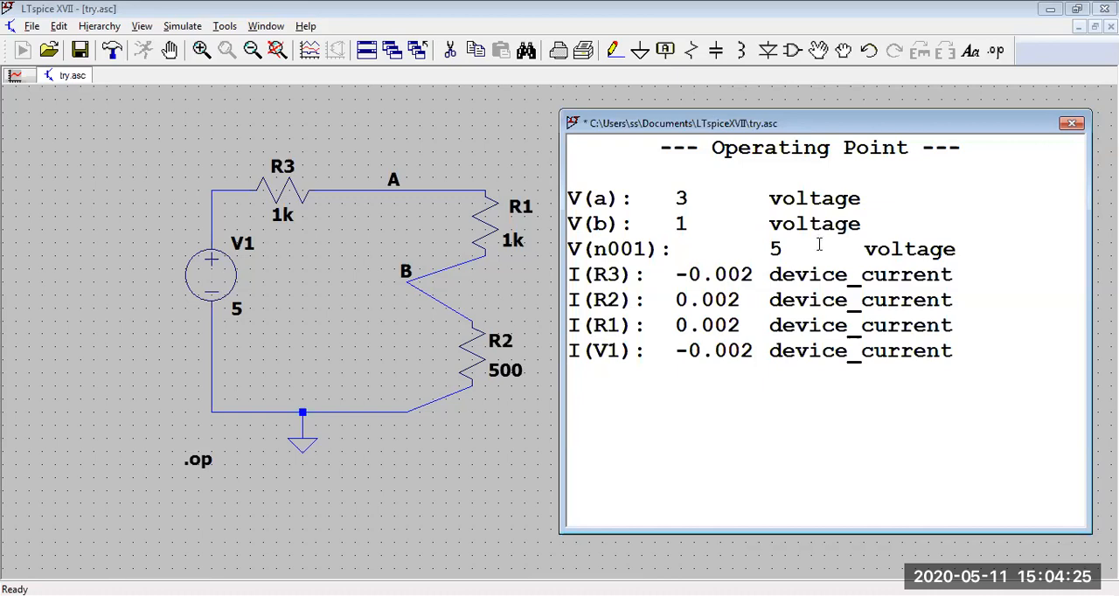
click(1071, 124)
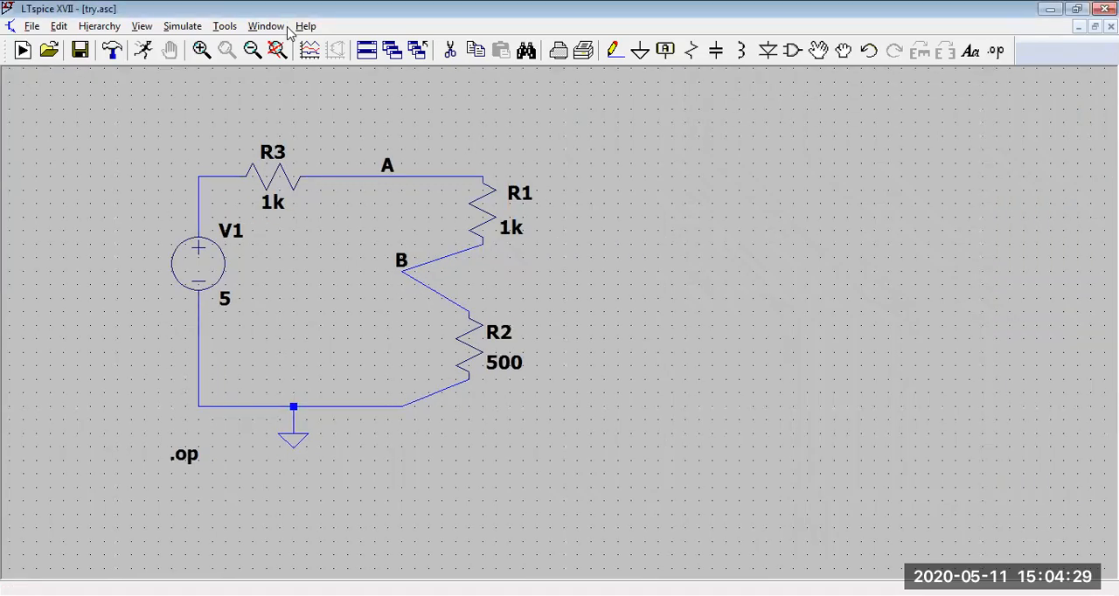
Step: Delete the .op directive and run the circuit as a transient analysis with a stop time of 1ms
click(450, 50)
click(186, 455)
click(144, 54)
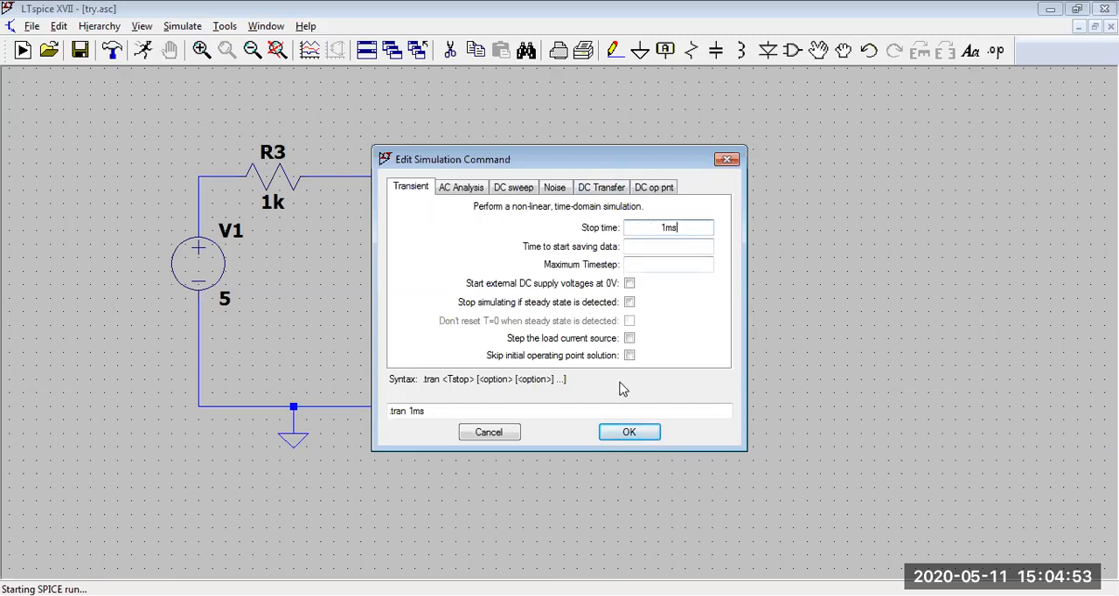
click(629, 433)
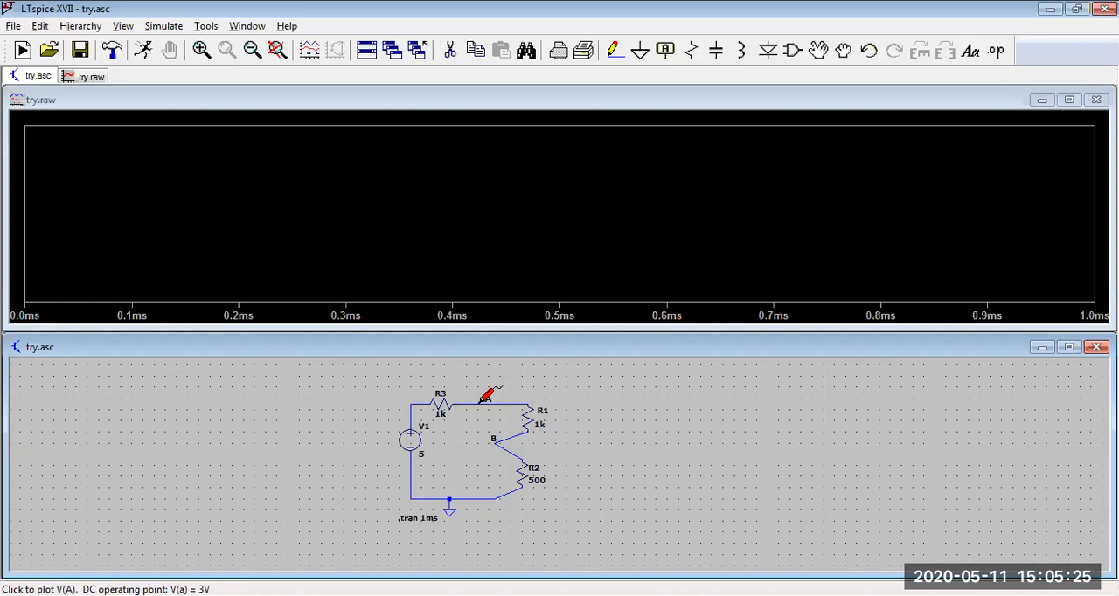
Step: Plot the voltages at nodes A and B, and attach a cursor to the V(b) trace with its readout beside the schematic
click(479, 403)
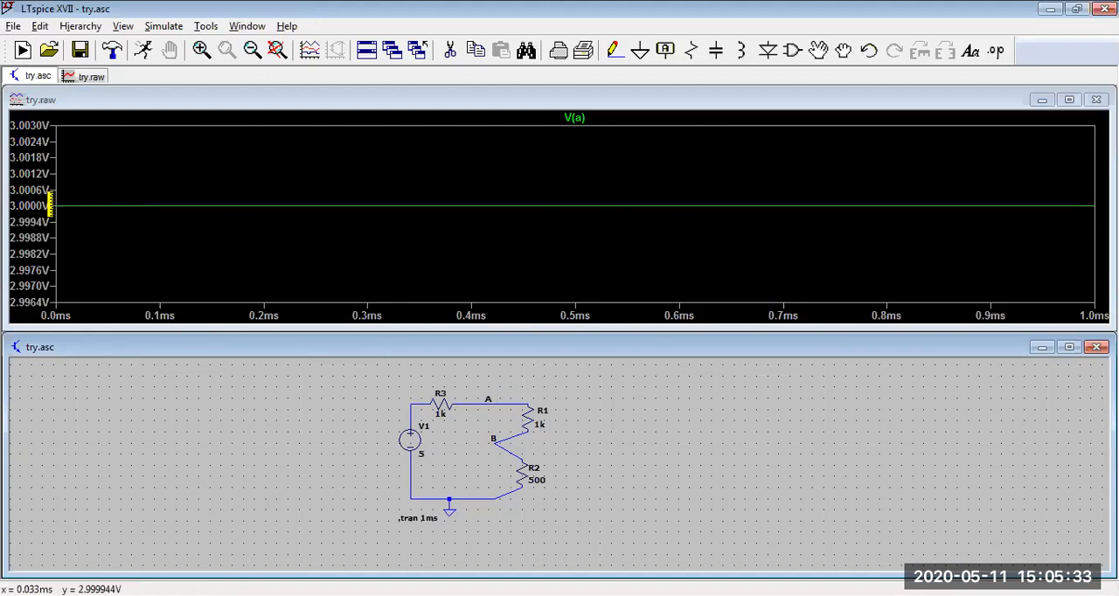
click(512, 429)
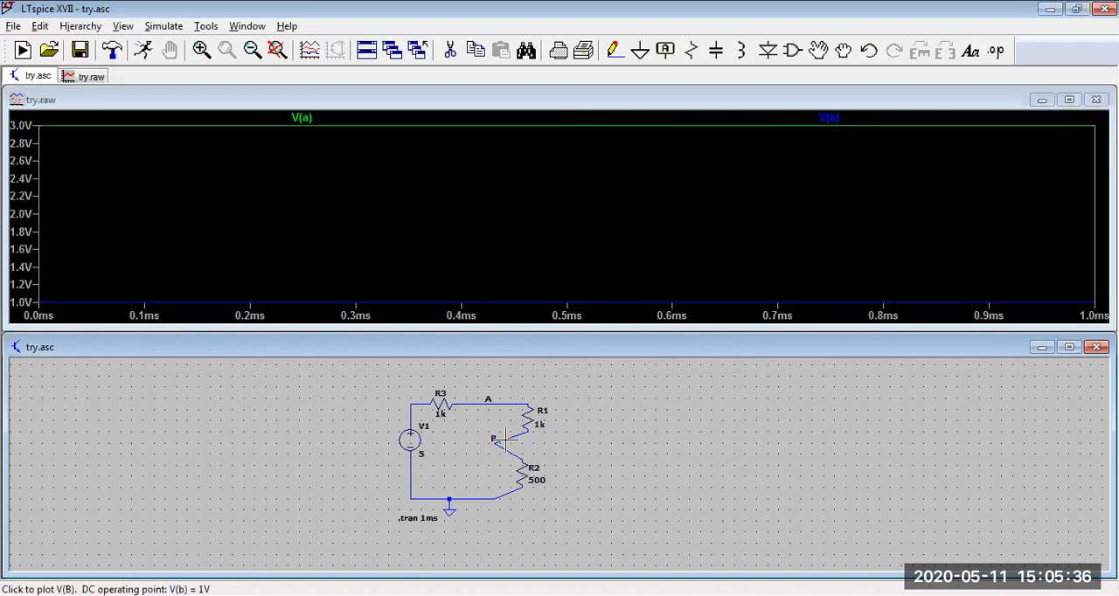
click(837, 117)
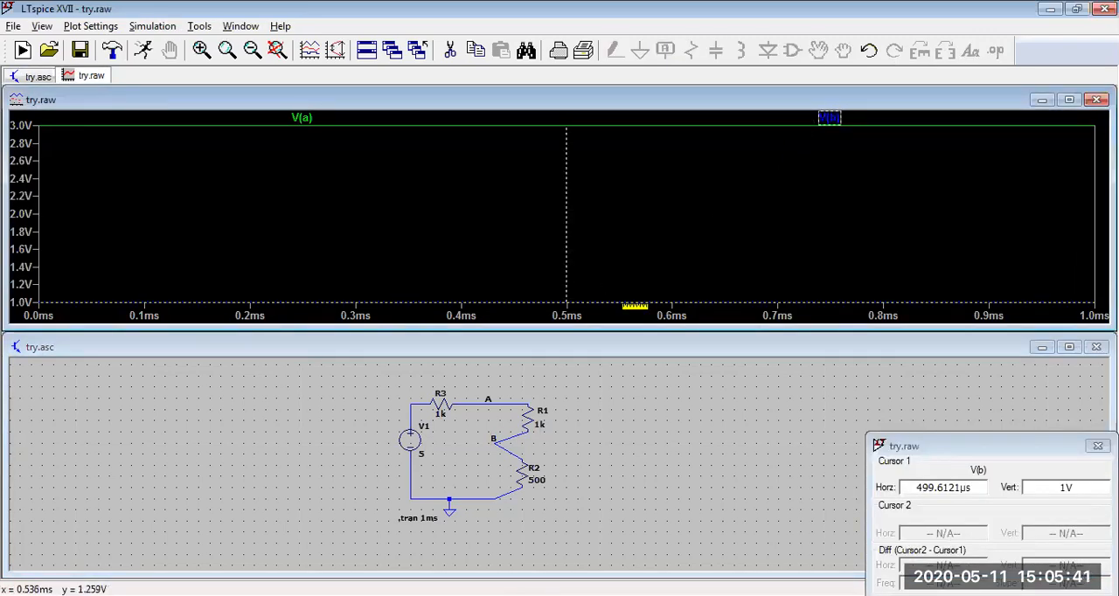
drag(983, 447, 825, 292)
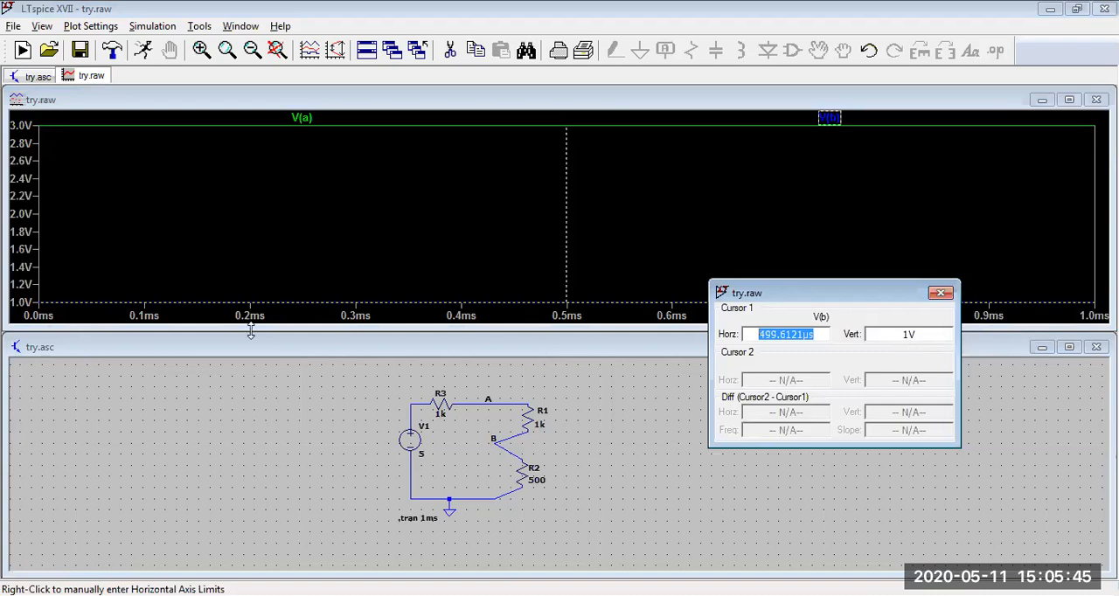
Step: Widen the waveform plot's range until both voltage traces lie clear of the plot edges, and close the cursor readout
drag(339, 211, 348, 199)
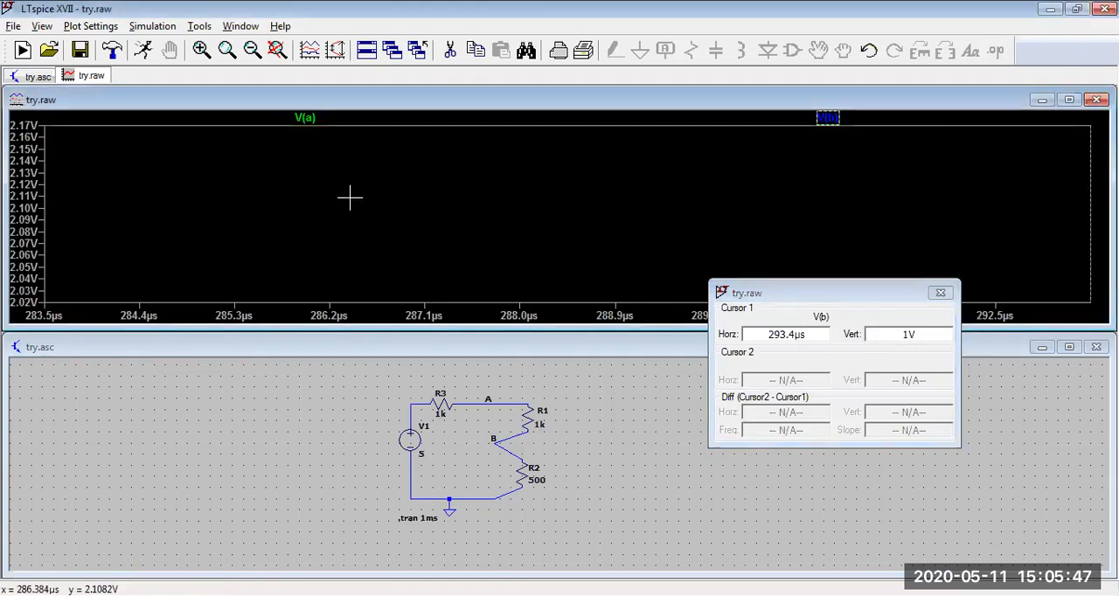
click(252, 50)
click(252, 49)
click(252, 49)
click(252, 50)
click(252, 50)
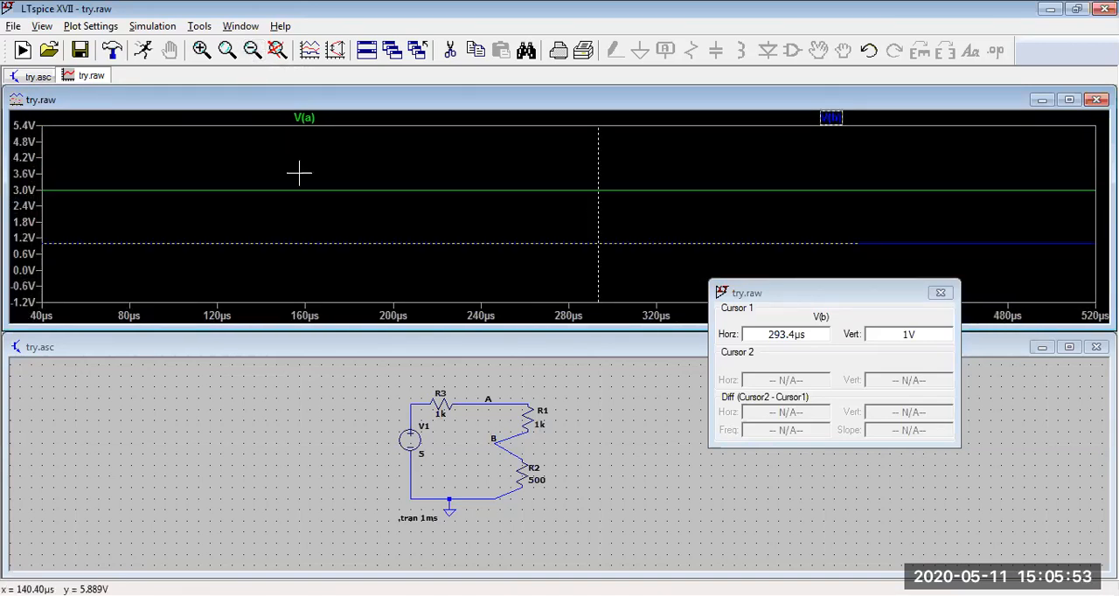
click(942, 299)
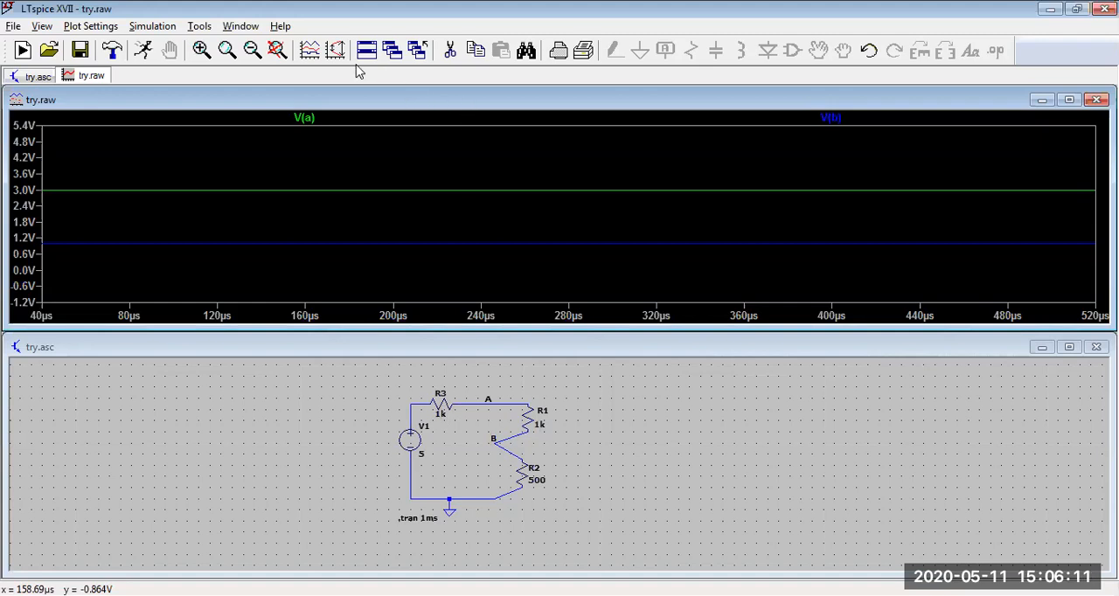
Step: Add the currents through resistors R3 and R1 to the waveform plot by probing them in the schematic
click(266, 354)
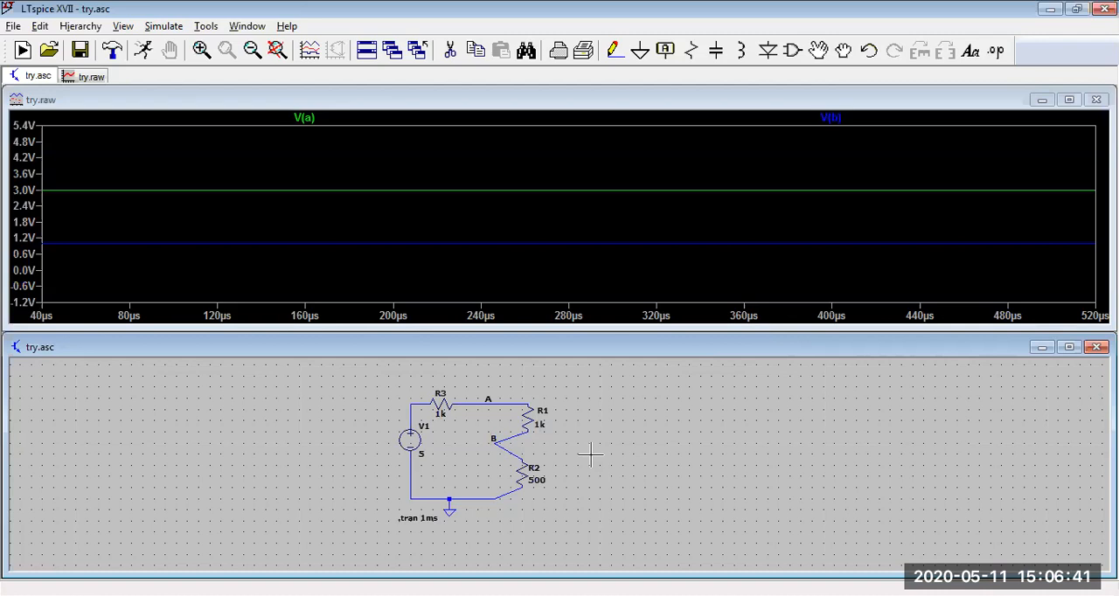
scroll(592, 452, down, 1)
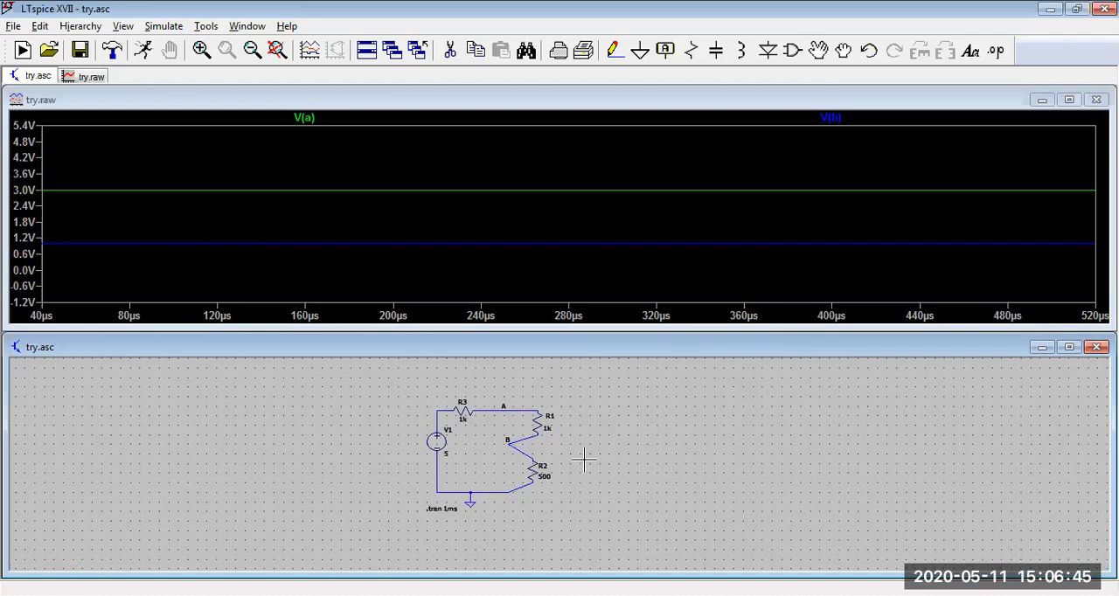
scroll(582, 460, up, 4)
scroll(574, 464, up, 2)
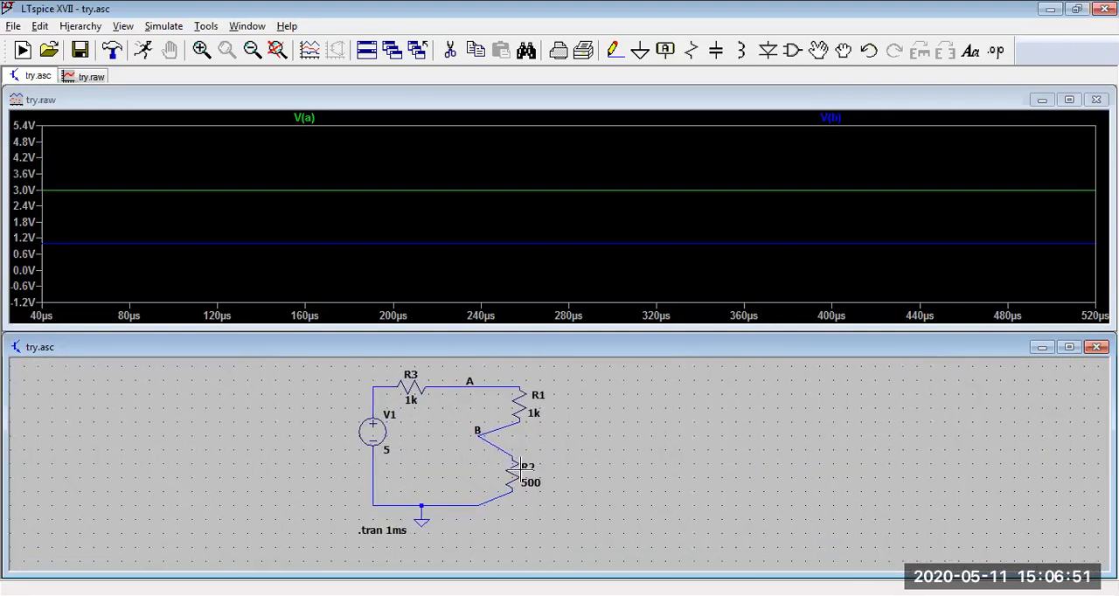
scroll(592, 472, up, 3)
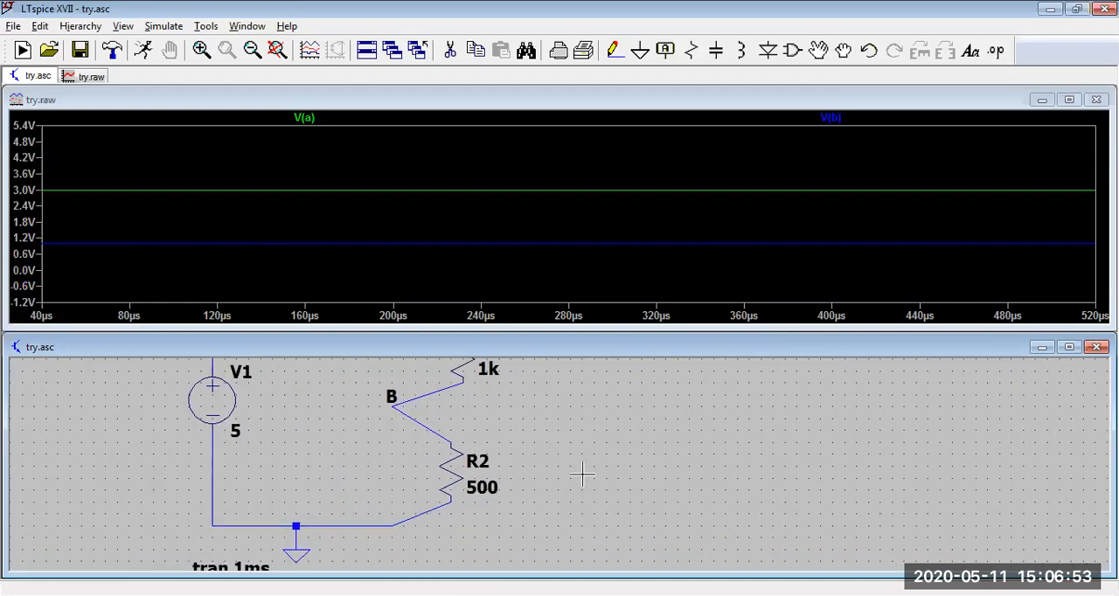
scroll(582, 474, up, 1)
scroll(427, 455, down, 4)
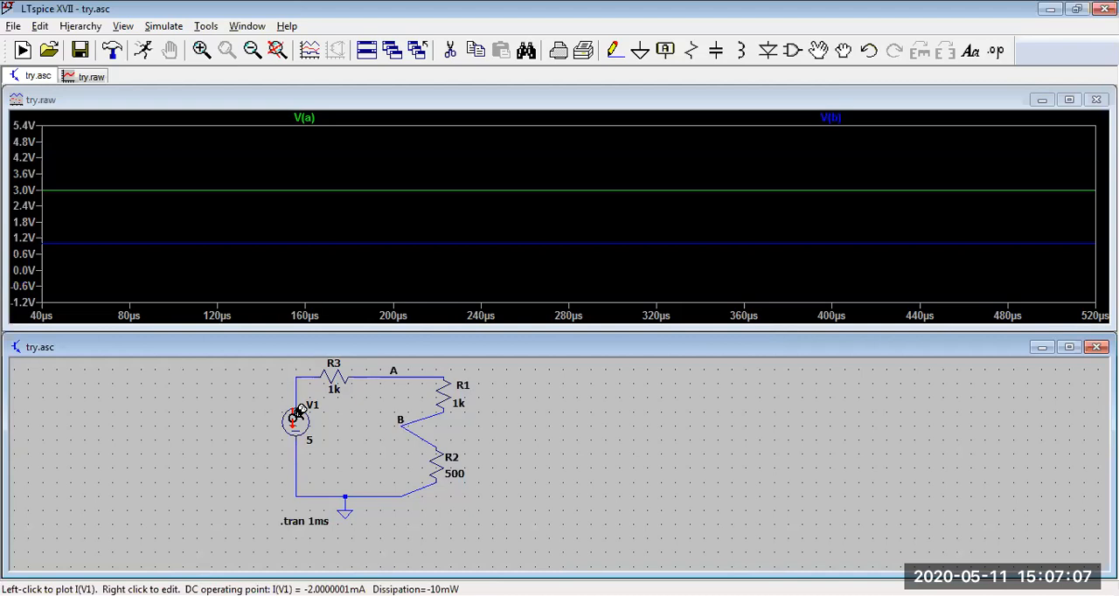
click(337, 371)
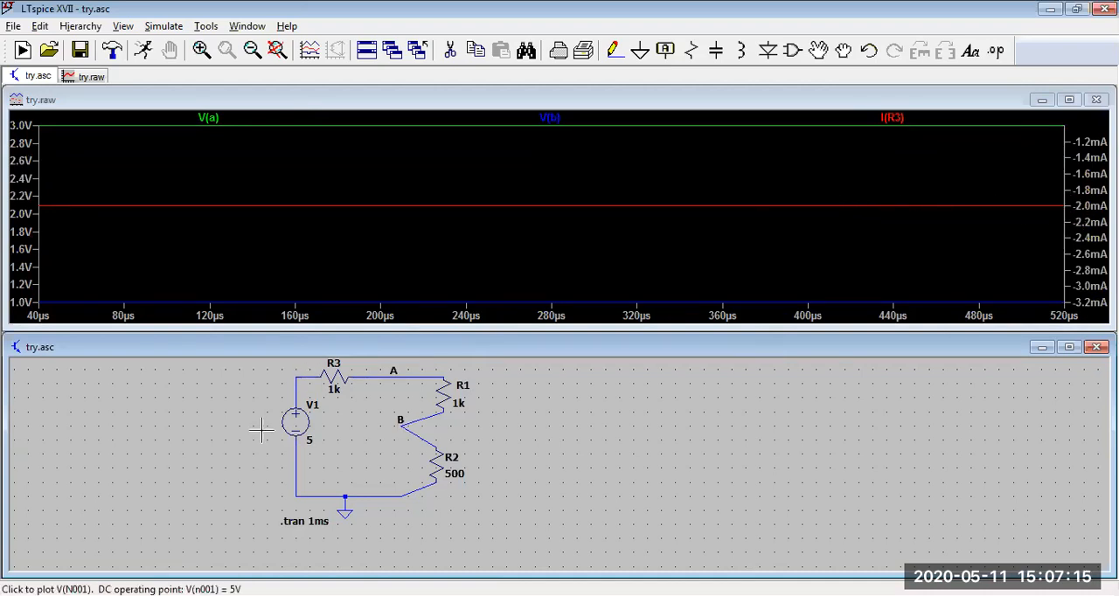
click(449, 393)
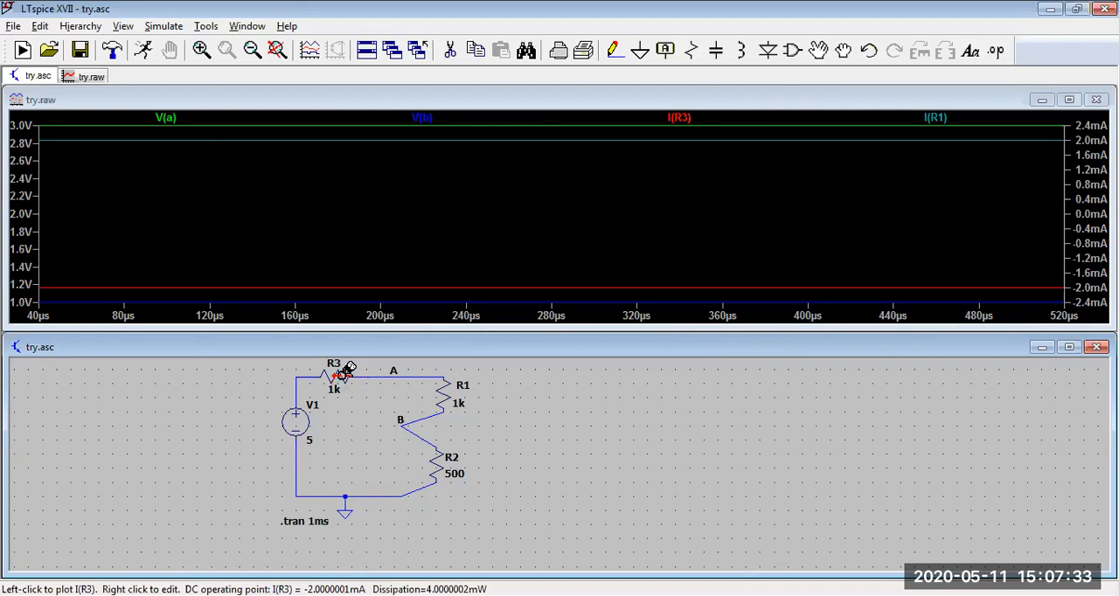
Step: Read the R3 and R1 current traces with a cursor, close the readout, and widen the plot range by one level
click(697, 118)
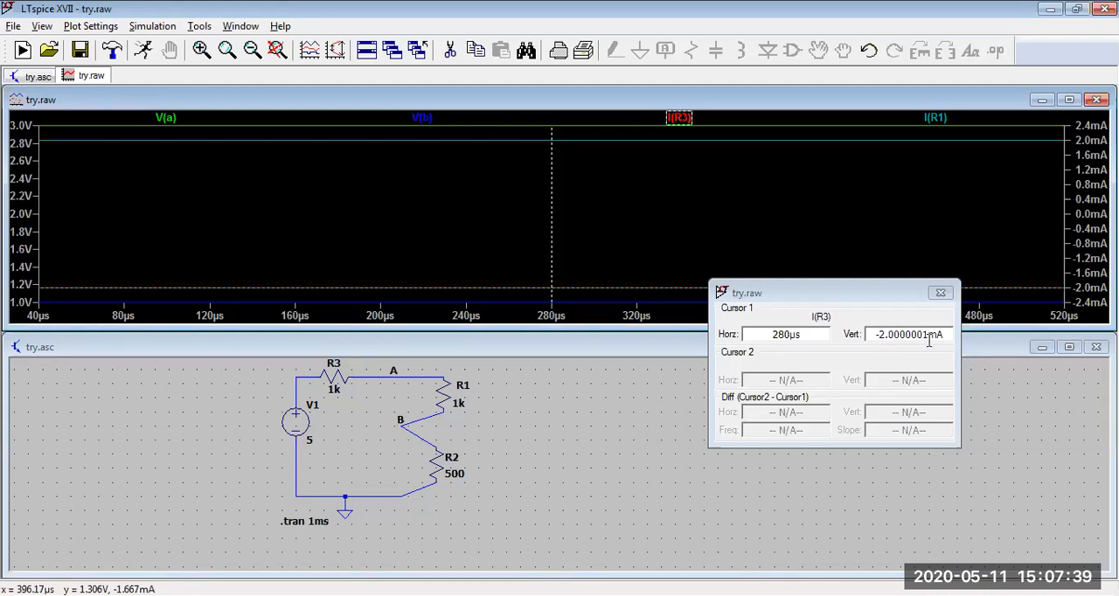
click(935, 117)
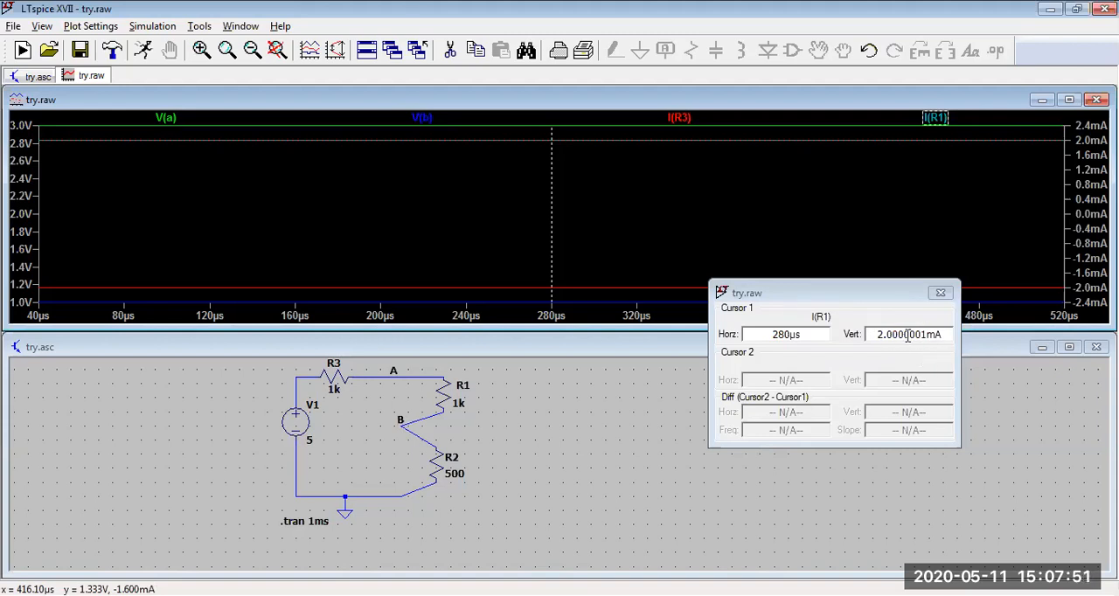
click(941, 294)
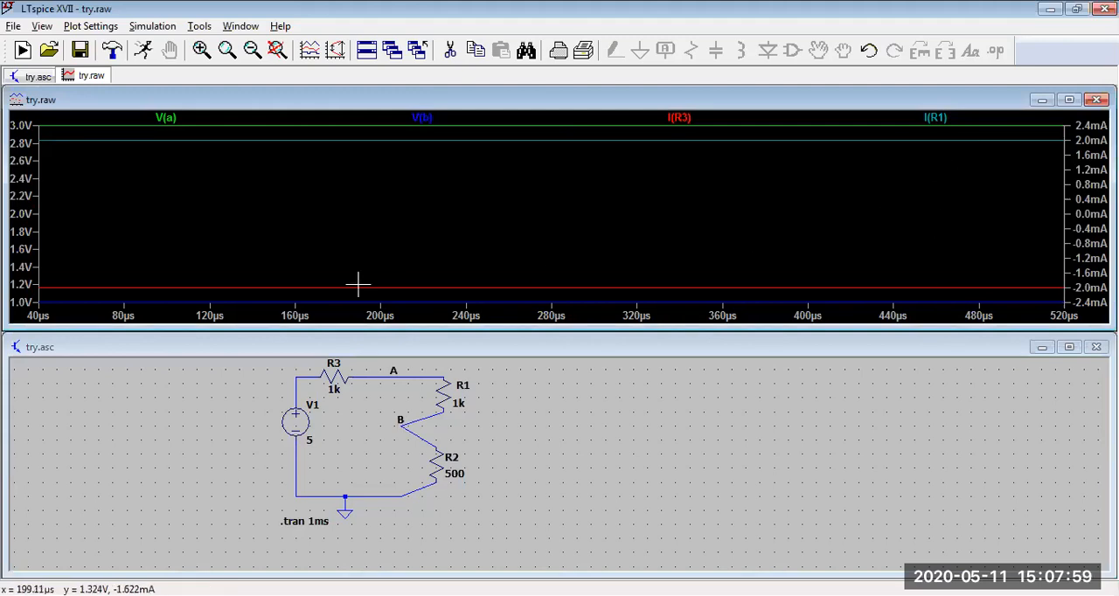
click(377, 219)
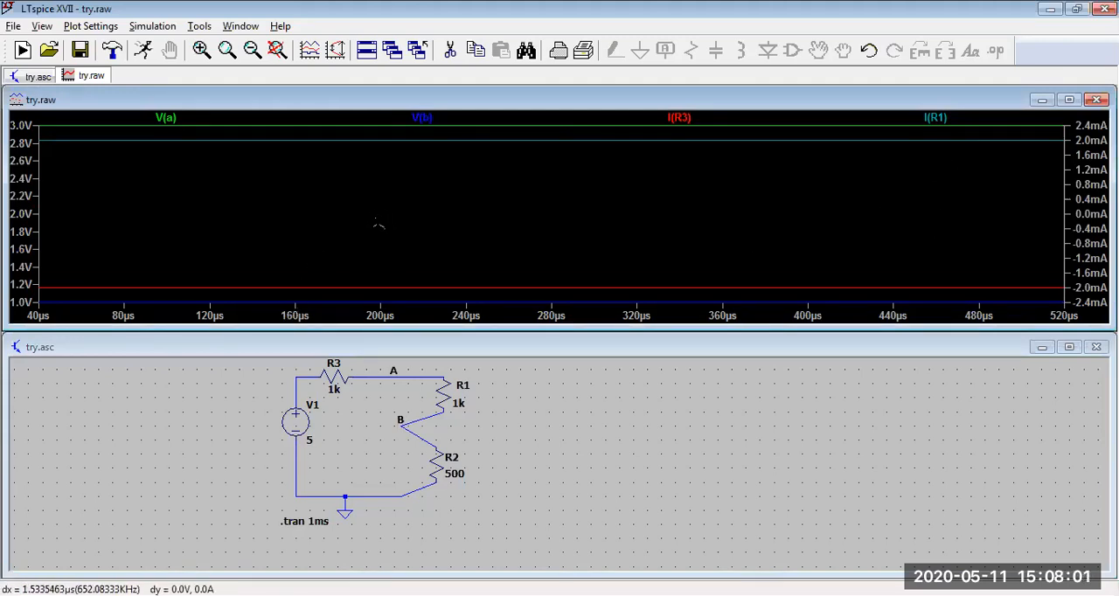
click(251, 50)
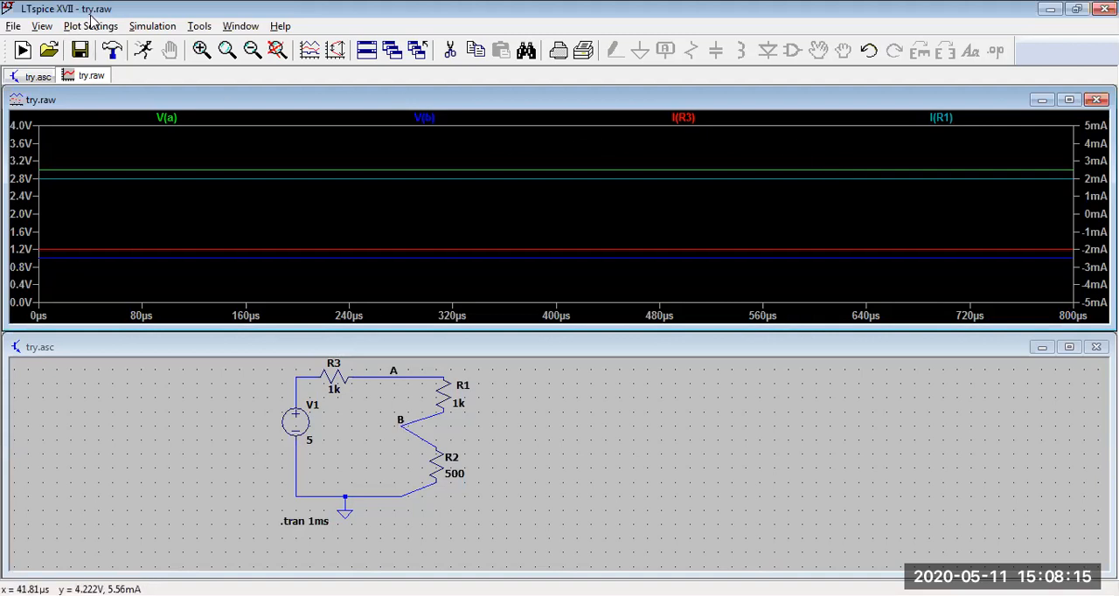
Step: Limit the visible waveforms in the plot to the source current I(V1)
click(231, 357)
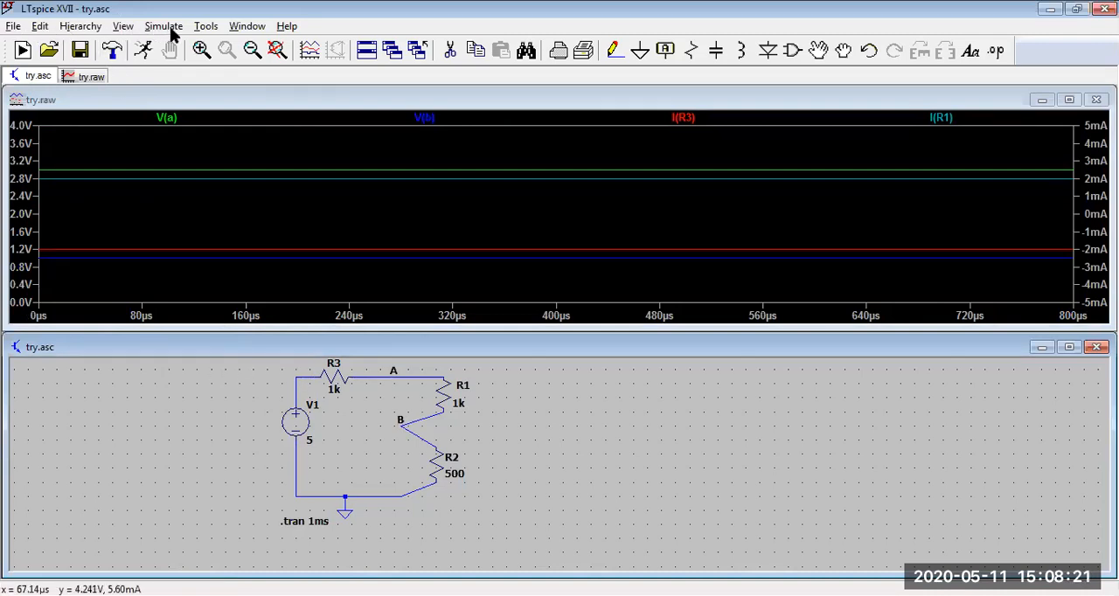
click(289, 102)
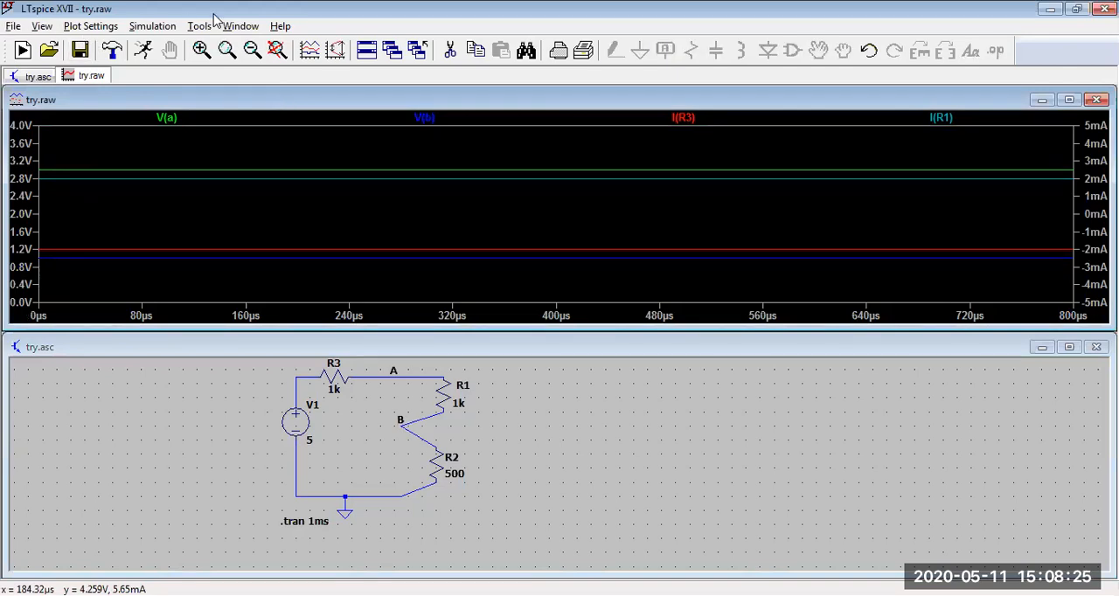
click(91, 27)
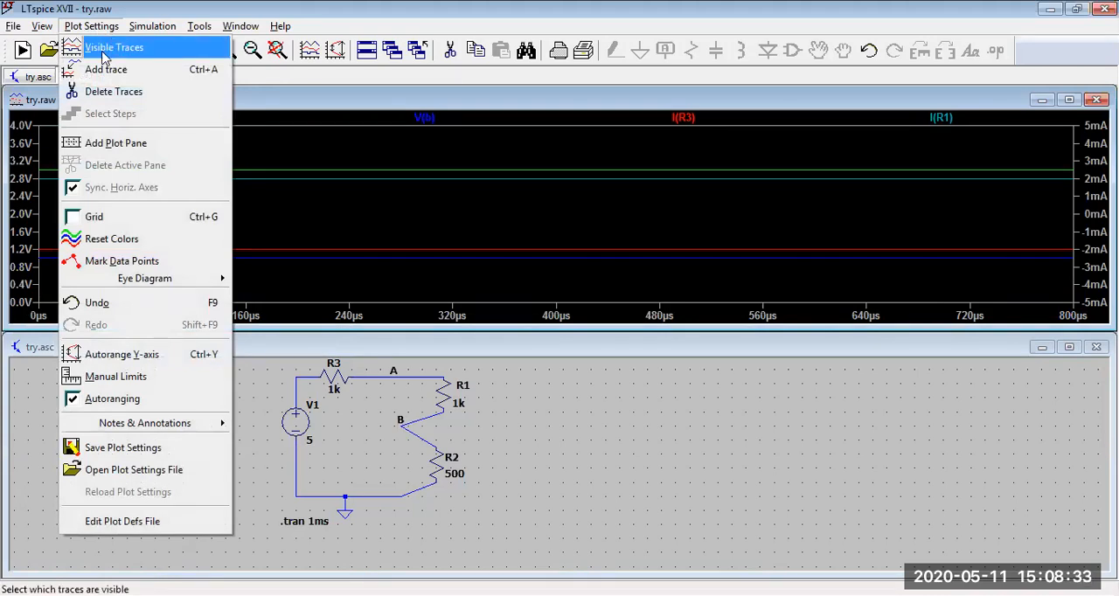
click(103, 53)
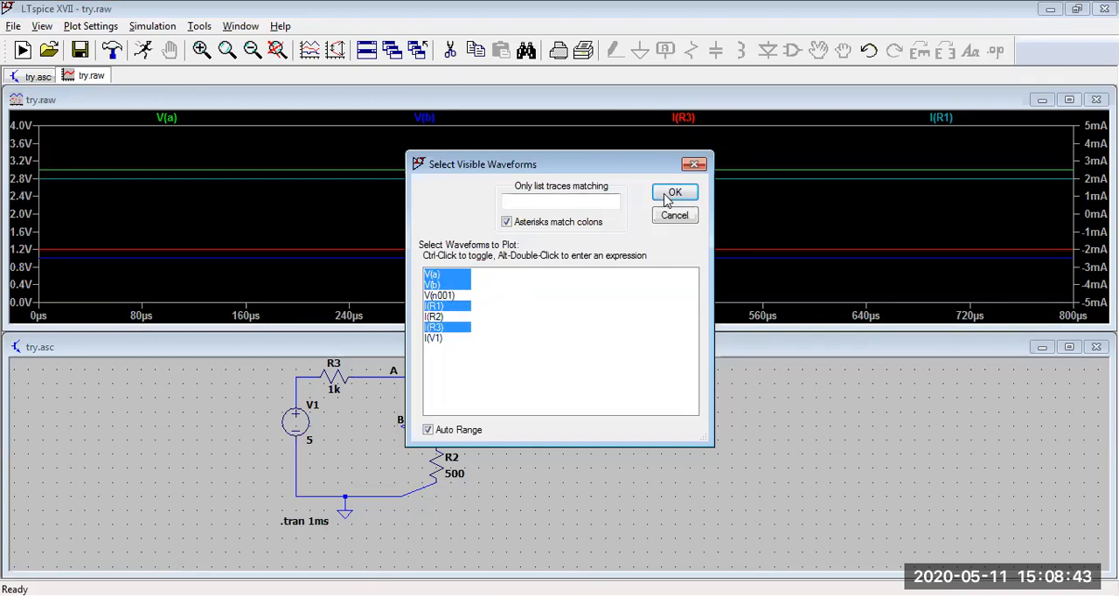
click(437, 339)
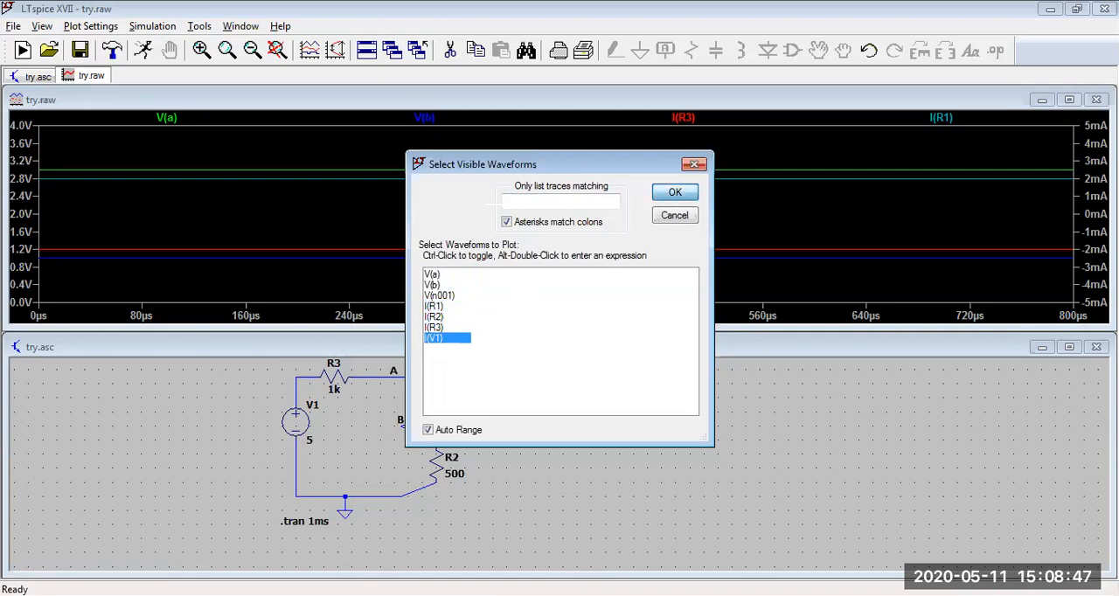
click(675, 192)
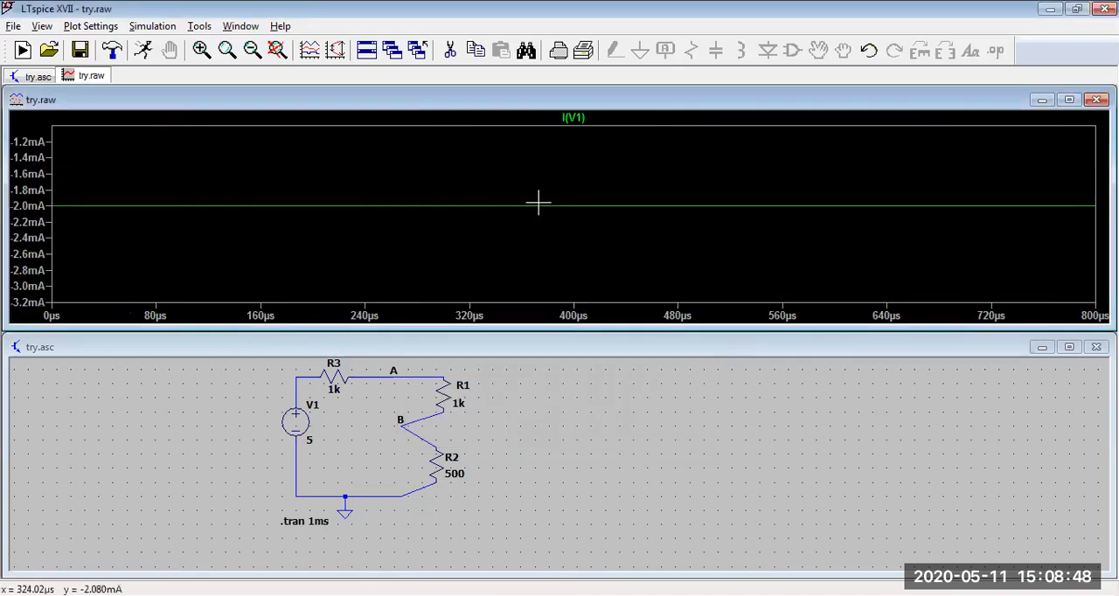
Step: Set the visible waveforms to V(b), V(n001), I(R1), I(R2), I(R3) and I(V1)
click(92, 26)
click(92, 42)
click(441, 328)
ctrl+click(447, 307)
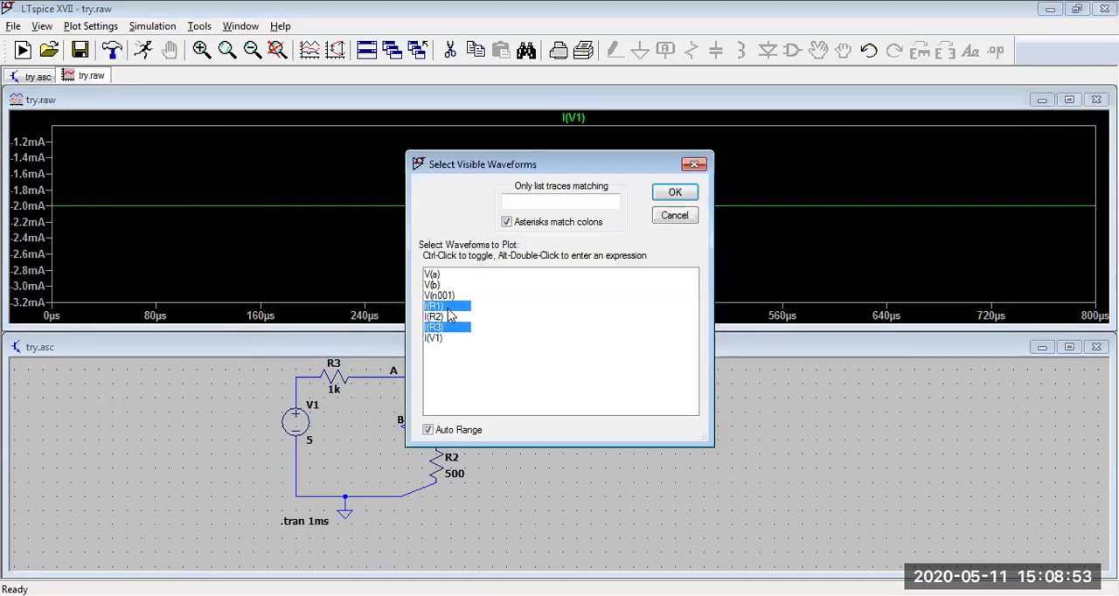
ctrl+click(445, 317)
ctrl+click(438, 296)
ctrl+click(432, 285)
ctrl+click(432, 338)
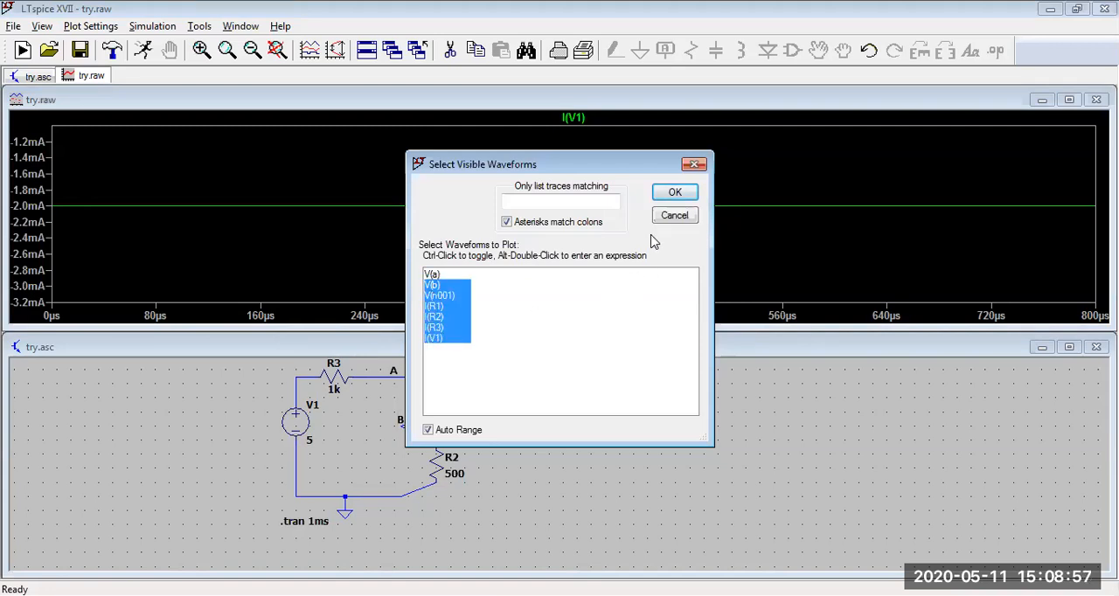
click(672, 193)
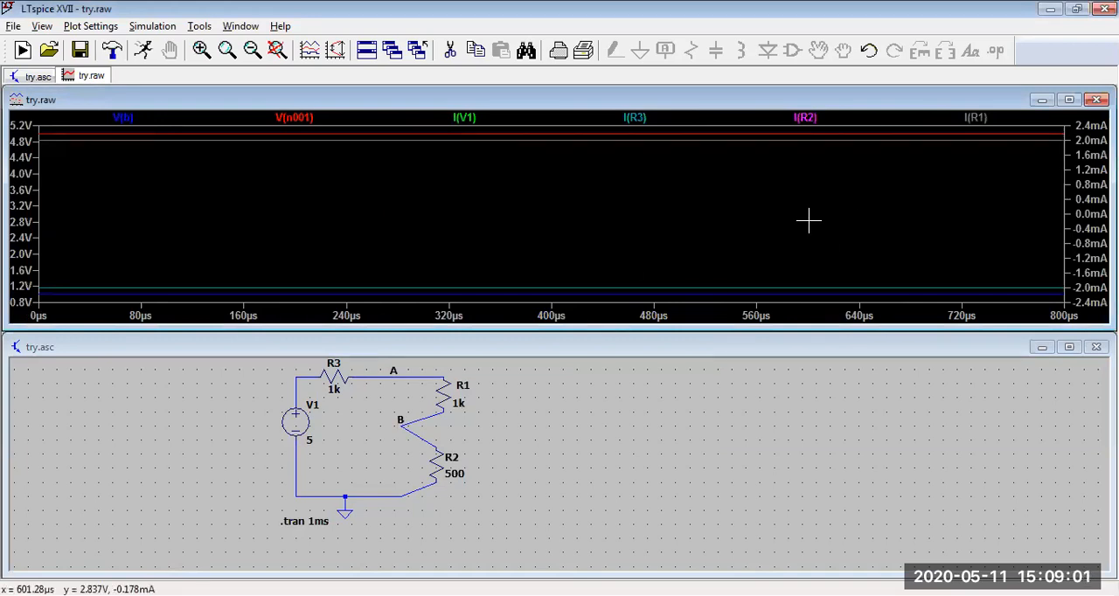
Step: Add the voltage across resistor R1 to the waveform plot as the trace expression V(a)-V(b)
click(96, 26)
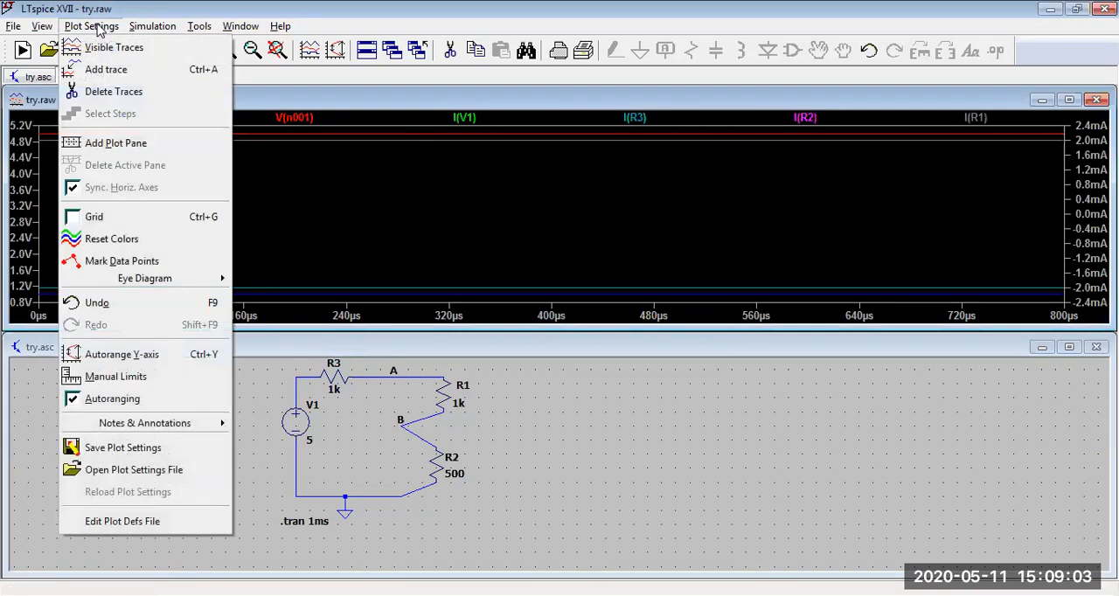
click(115, 73)
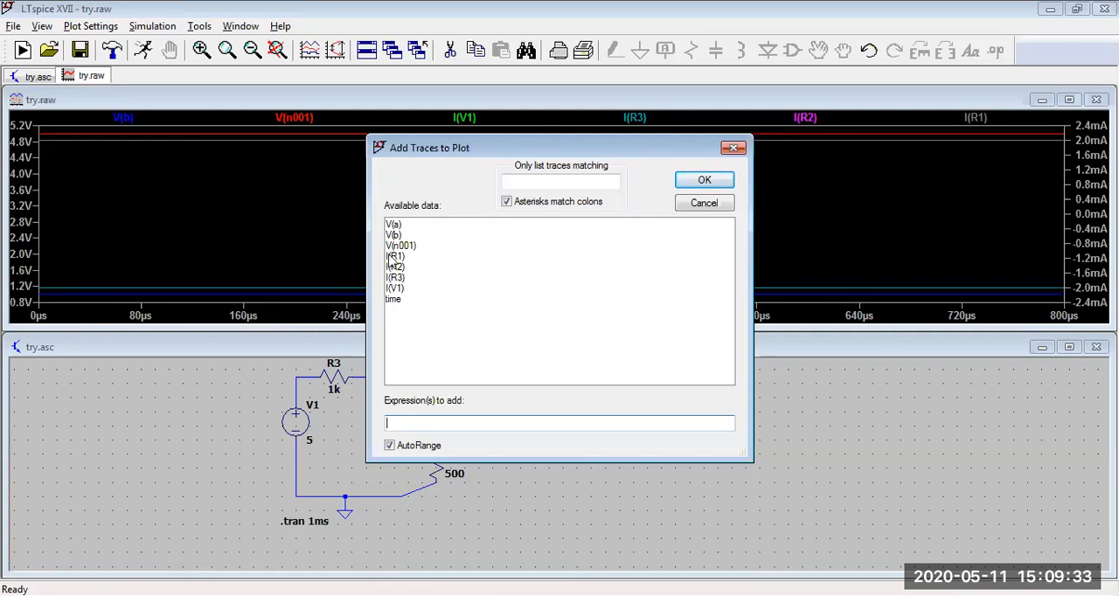
click(394, 231)
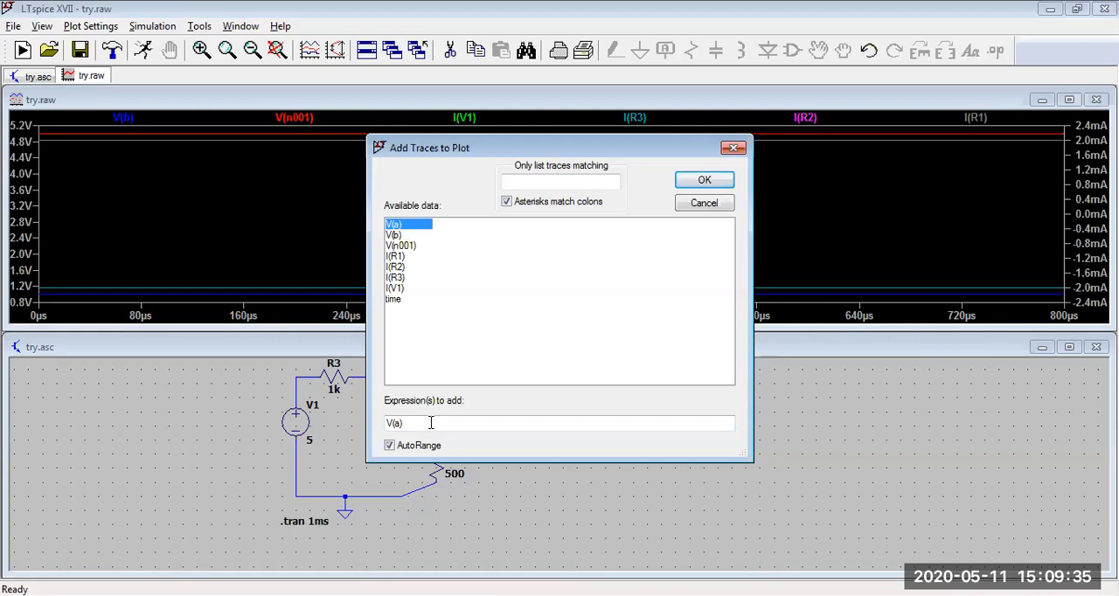
text(-)
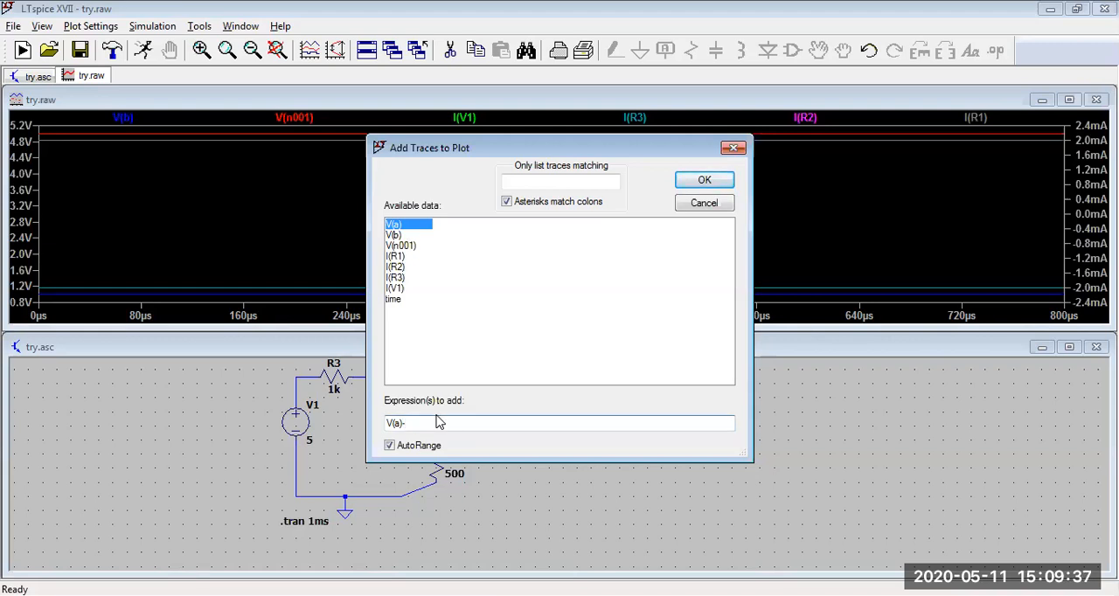
click(394, 235)
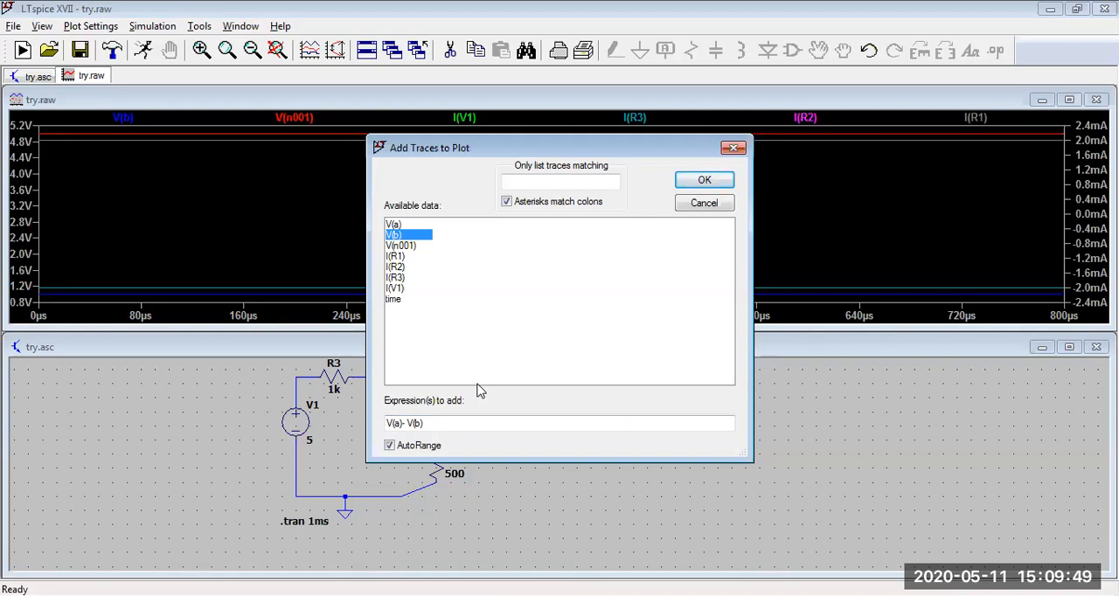
click(722, 183)
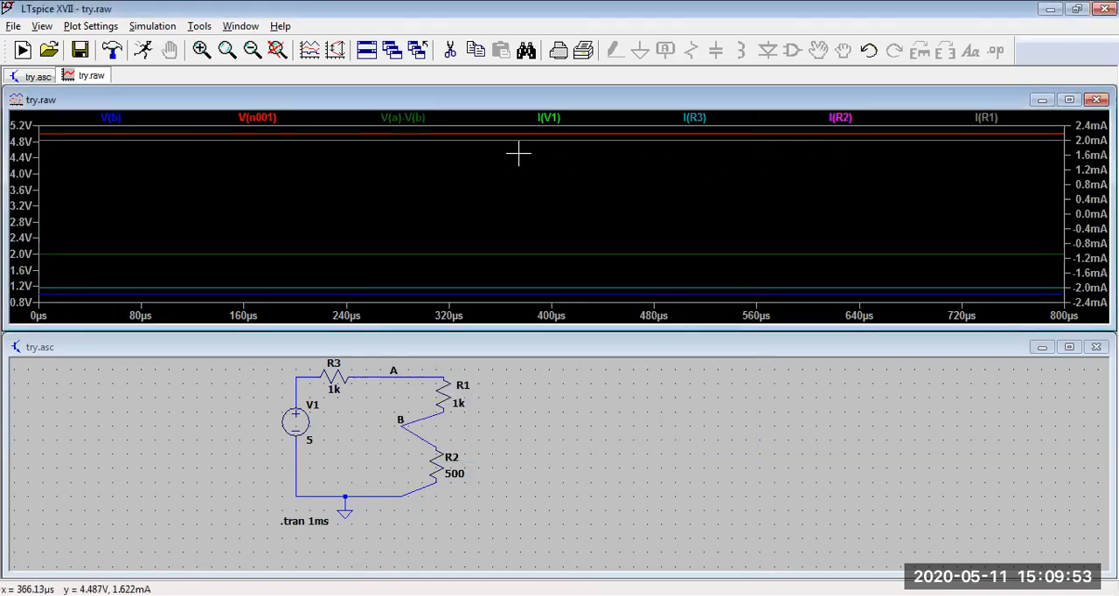
Step: Read the V(a)-V(b) trace with a cursor, and close both the cursor readout and the waveform plot
click(427, 119)
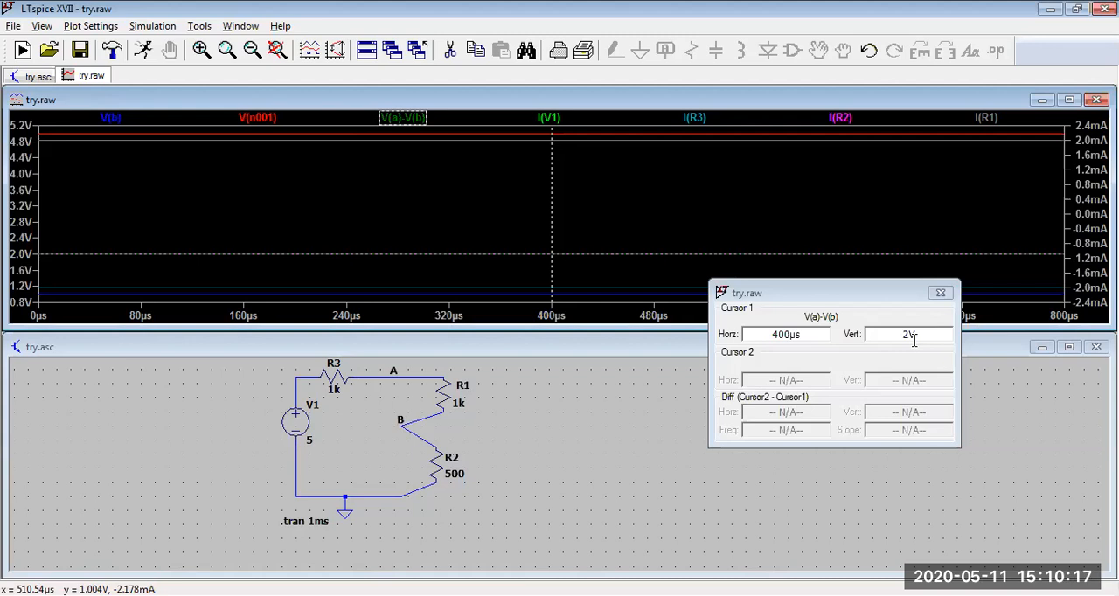
click(940, 292)
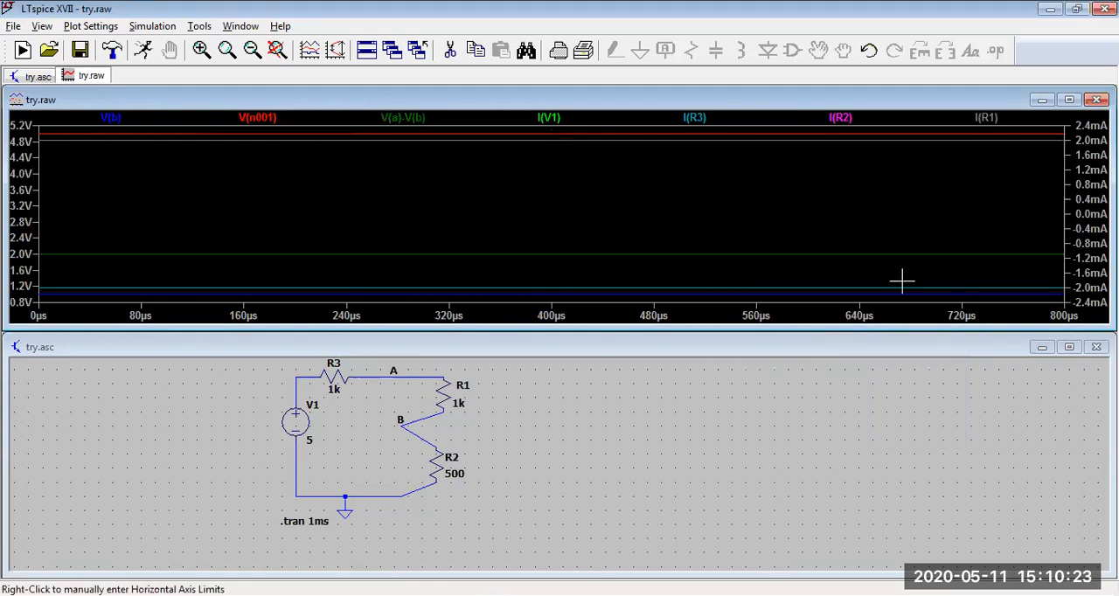
click(1097, 99)
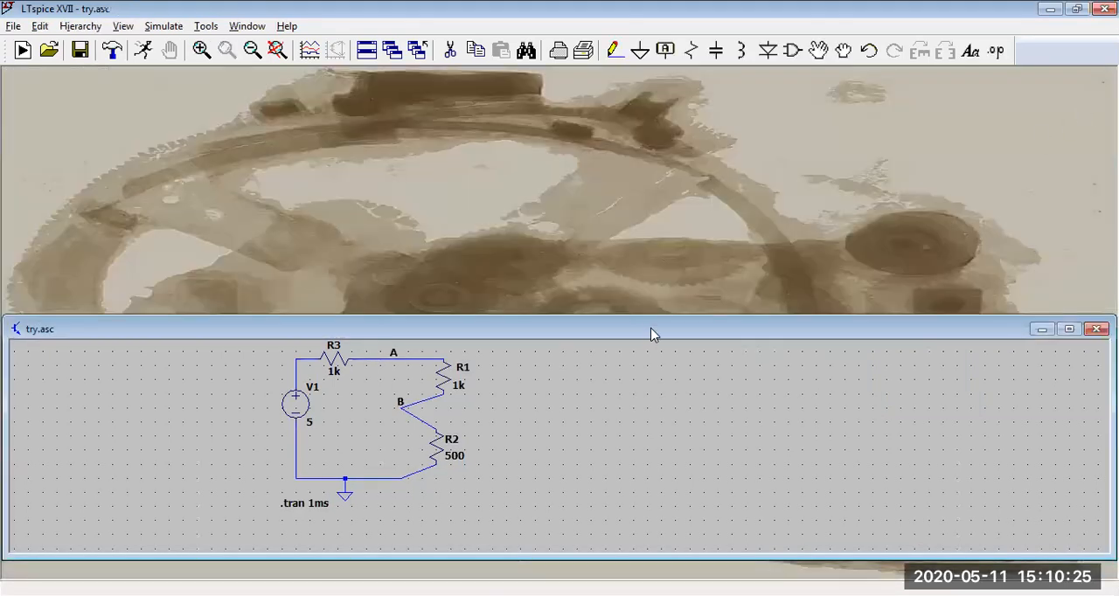
Step: Maximize the try.asc schematic so that it fills the workspace
drag(673, 315, 673, 276)
click(1067, 291)
scroll(331, 305, down, 2)
scroll(333, 306, up, 3)
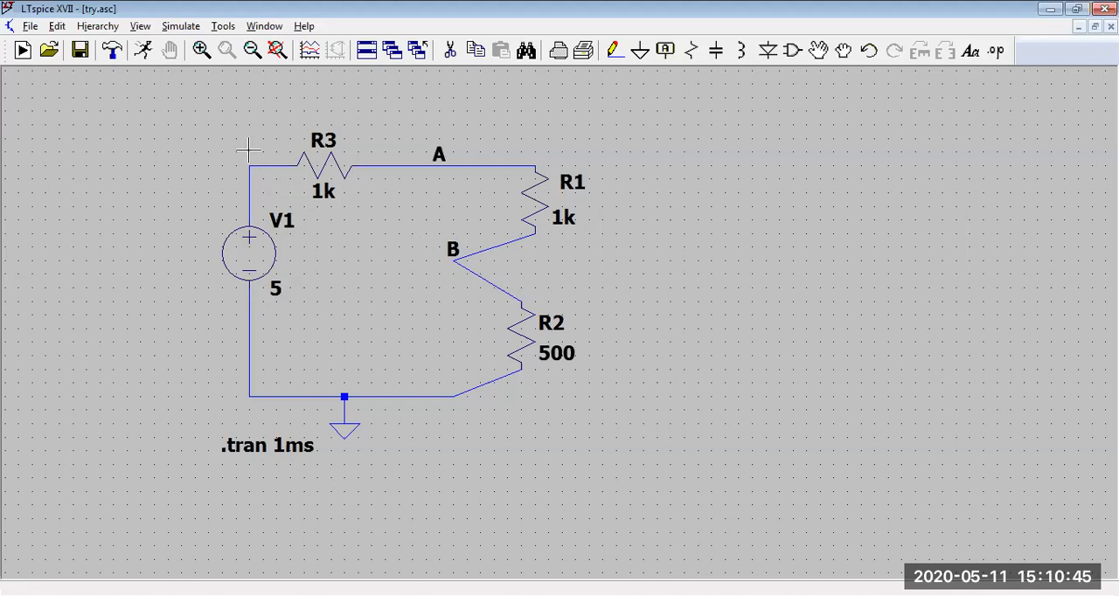
Step: Save the try.asc schematic under its existing name
click(30, 26)
click(137, 7)
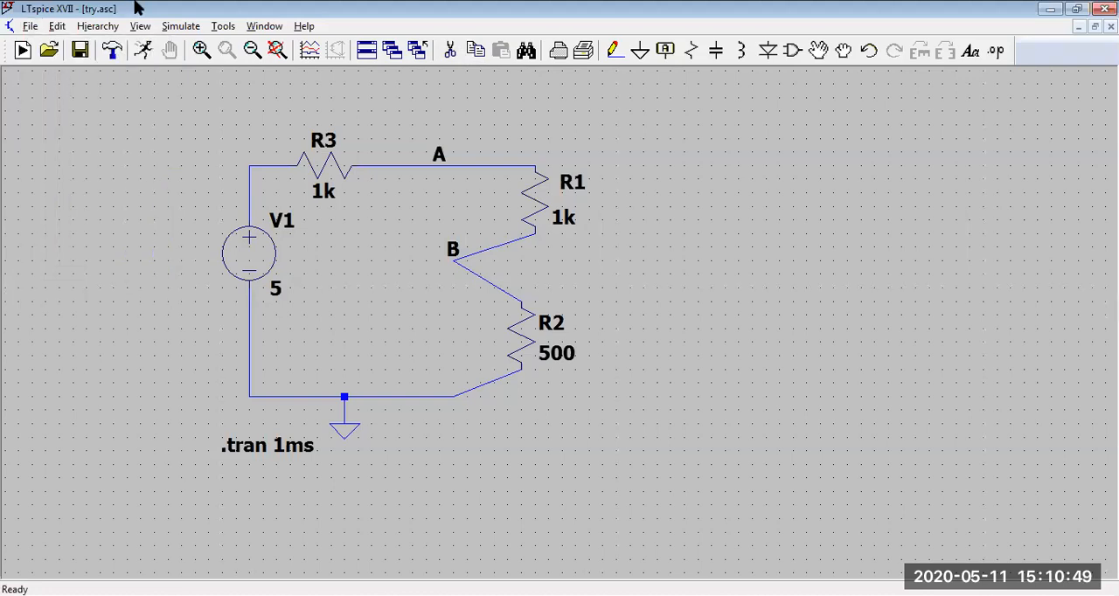
click(80, 52)
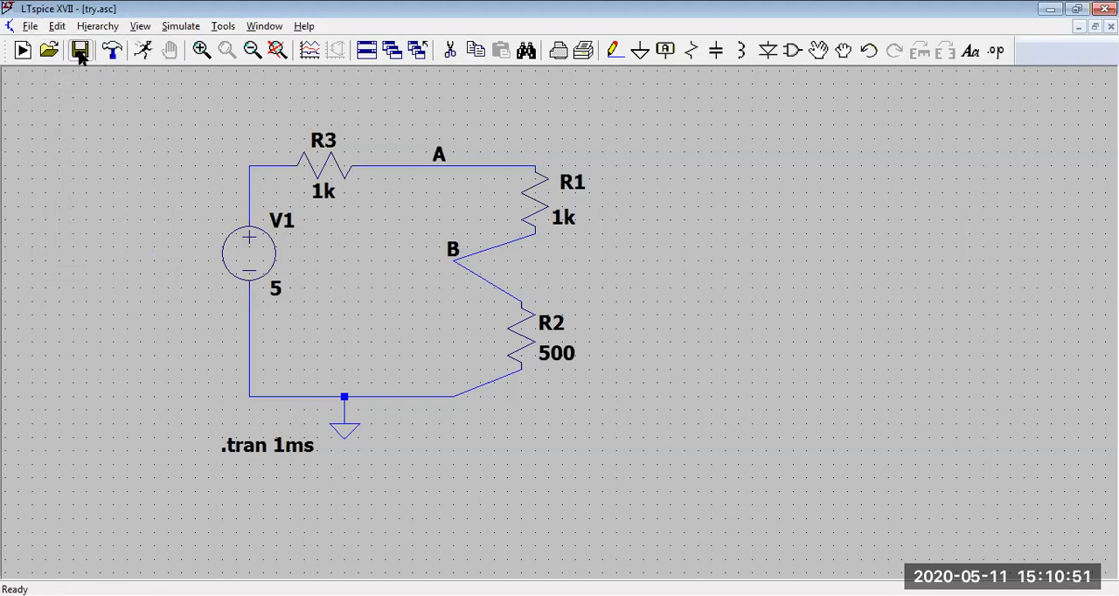